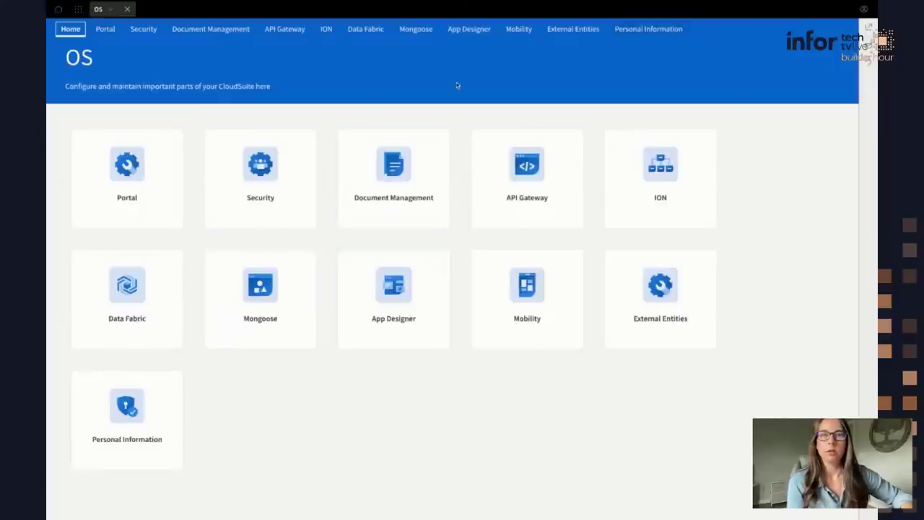
# Step: Create a new App Designer page based on the Simple List Widget template
pyautogui.click(468, 29)
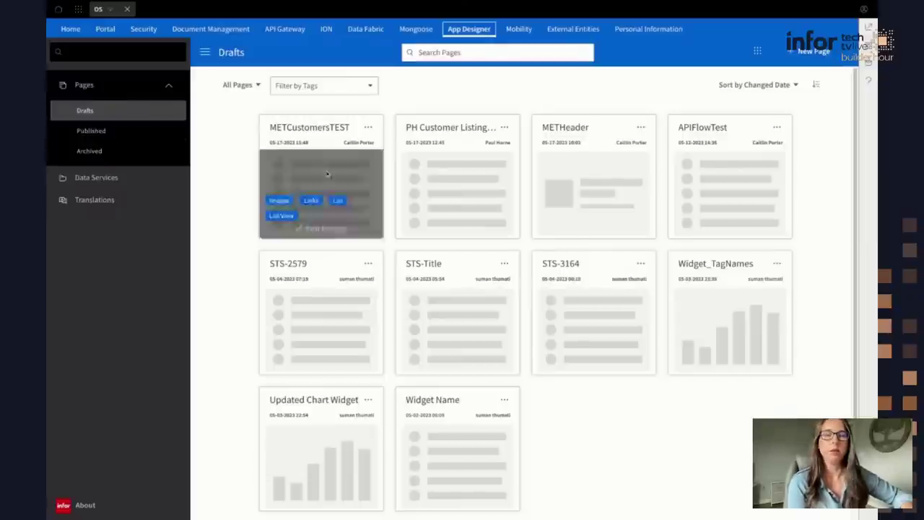
pyautogui.click(813, 52)
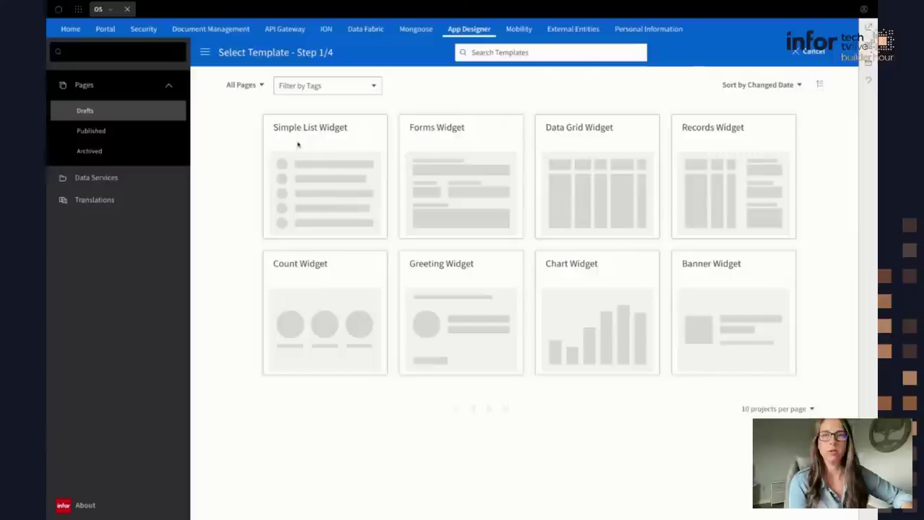
pyautogui.moveTo(436, 165)
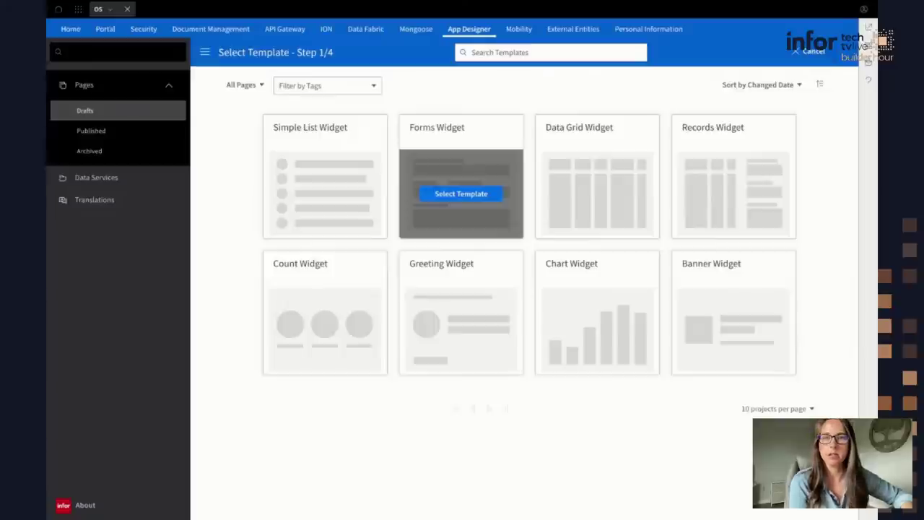
pyautogui.moveTo(569, 166)
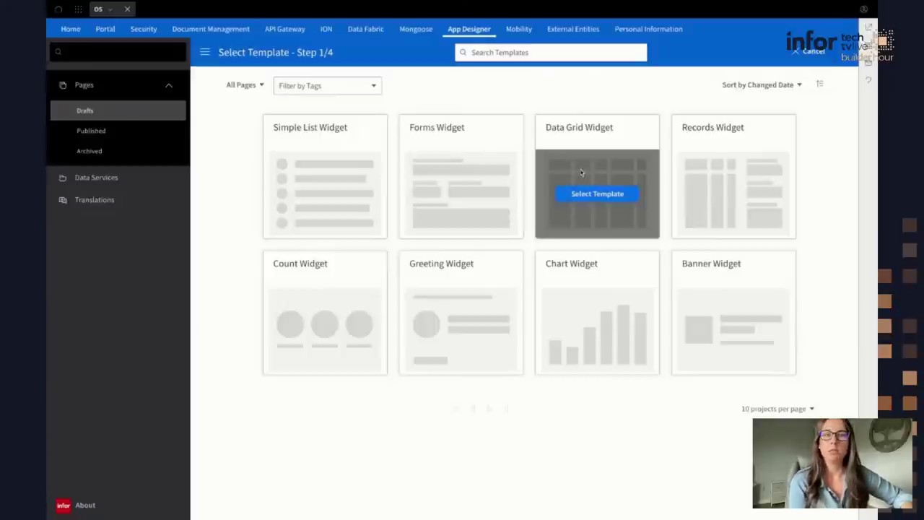
pyautogui.moveTo(720, 174)
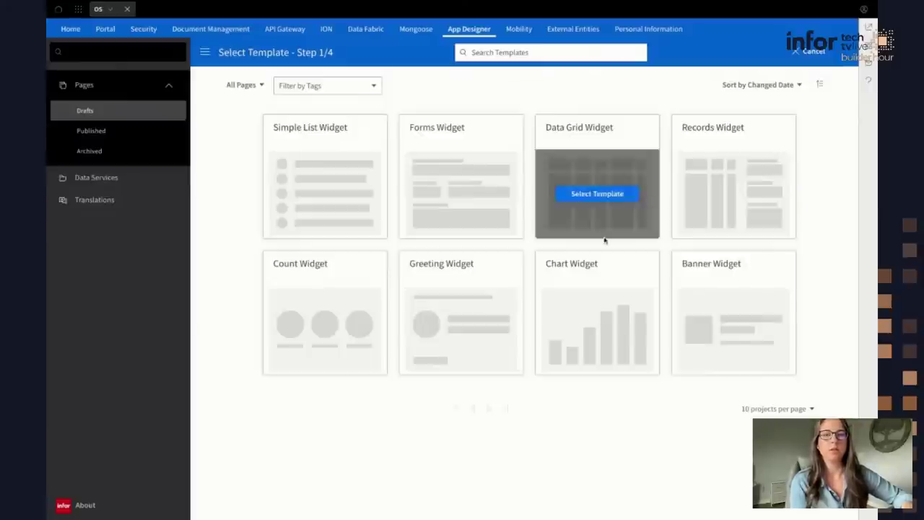
pyautogui.moveTo(332, 336)
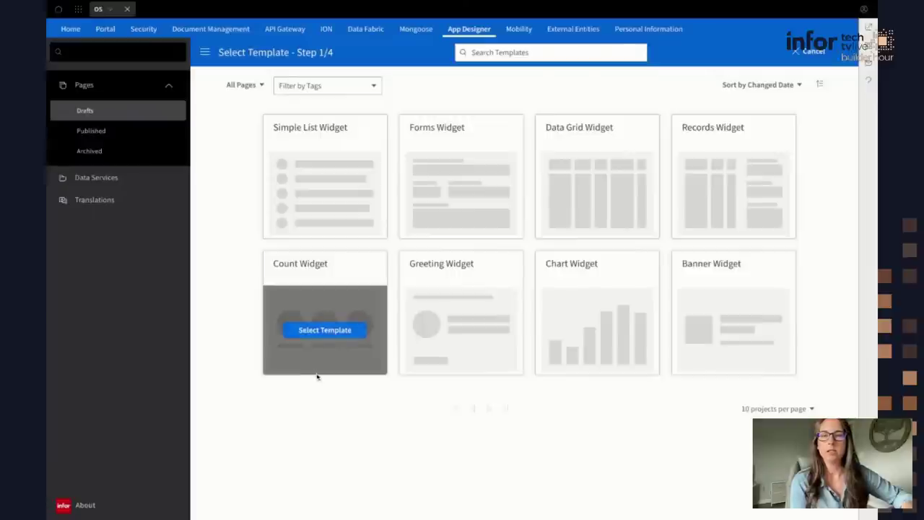
pyautogui.moveTo(554, 323)
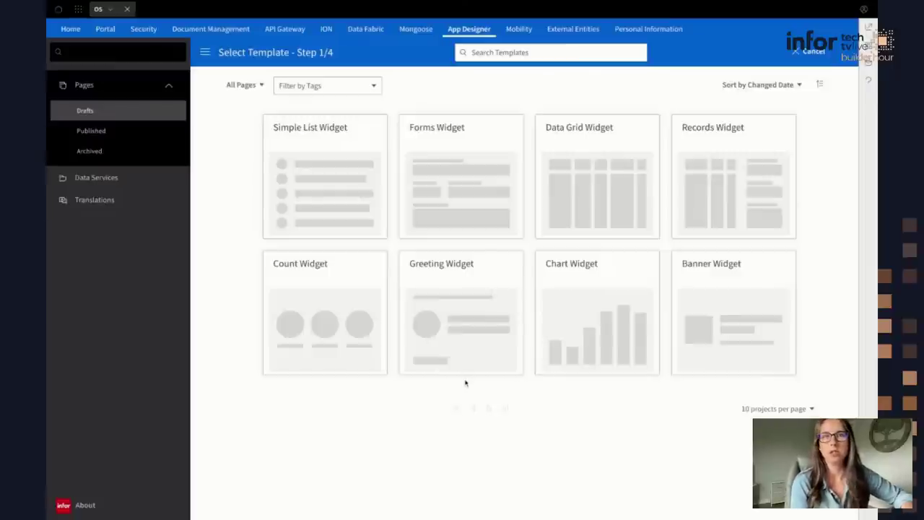
pyautogui.moveTo(464, 373)
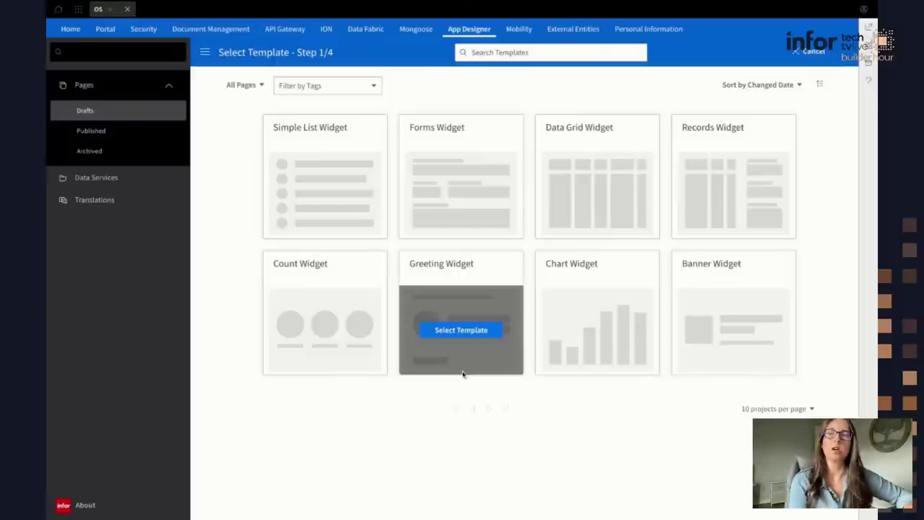
pyautogui.moveTo(351, 191)
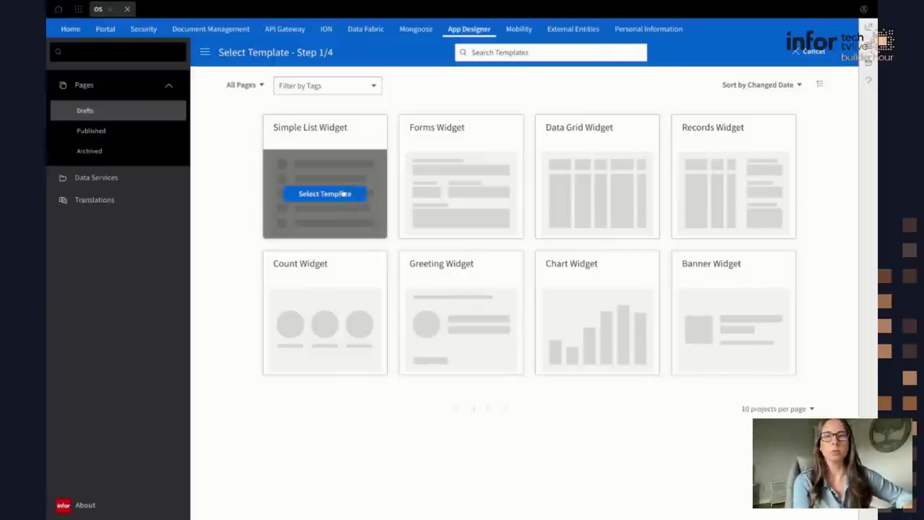
pyautogui.click(336, 196)
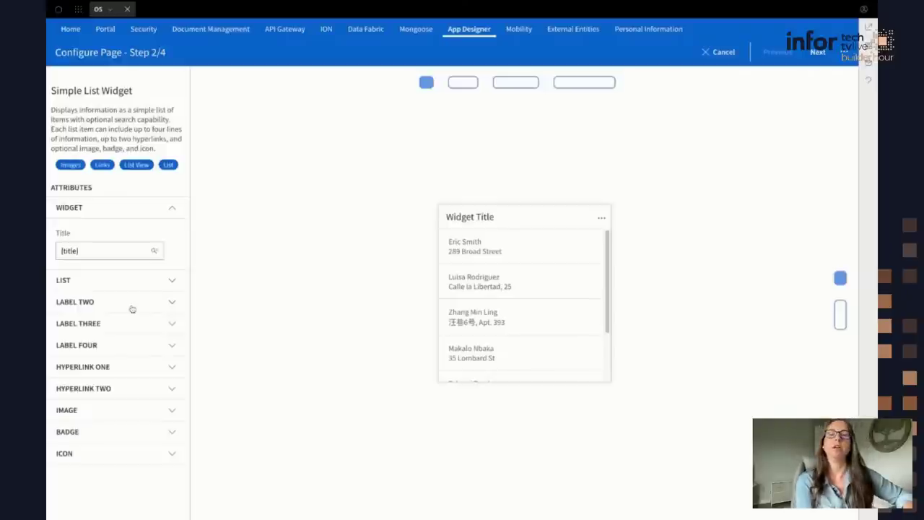
# Step: Set the widget title to Customers
pyautogui.click(92, 245)
pyautogui.hotkey('ctrl', 'a')
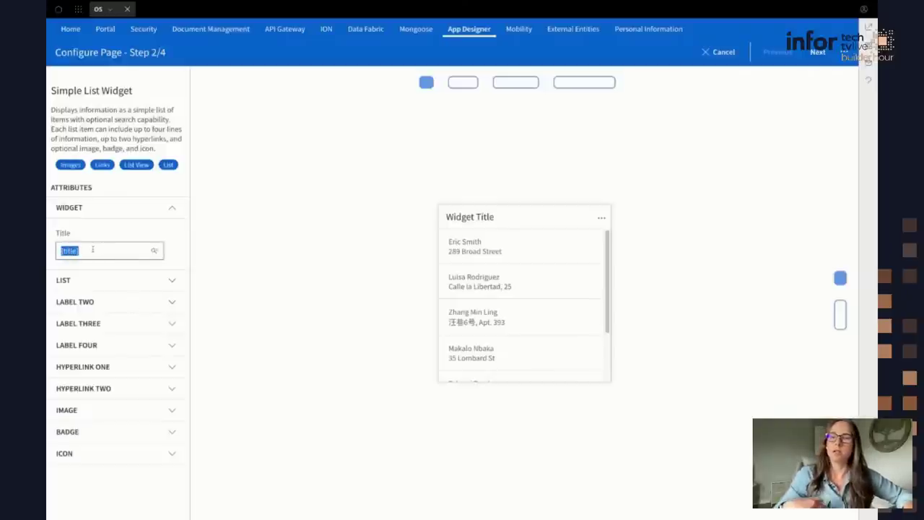
pyautogui.write('Customers')
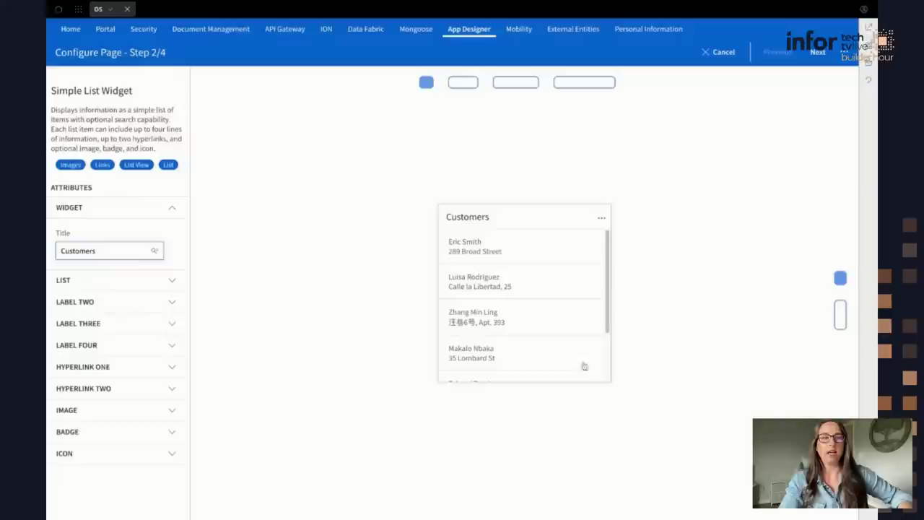
# Step: Preview the Customers widget at double height, compare the single and double widths, and return to the single width
pyautogui.click(840, 317)
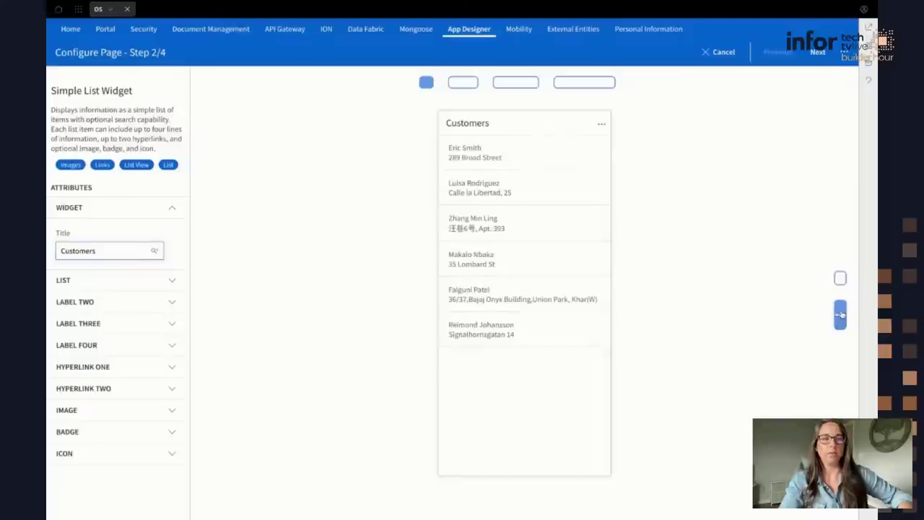
pyautogui.click(462, 82)
pyautogui.click(426, 82)
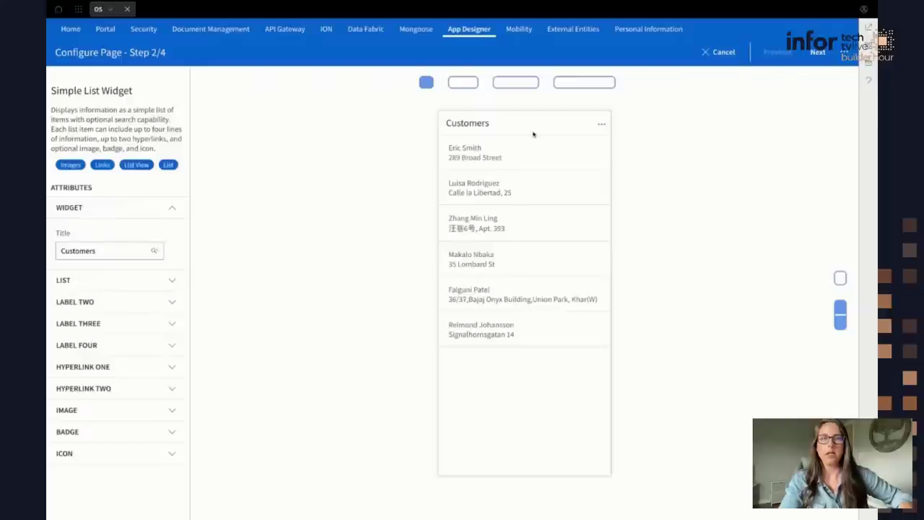
pyautogui.click(465, 84)
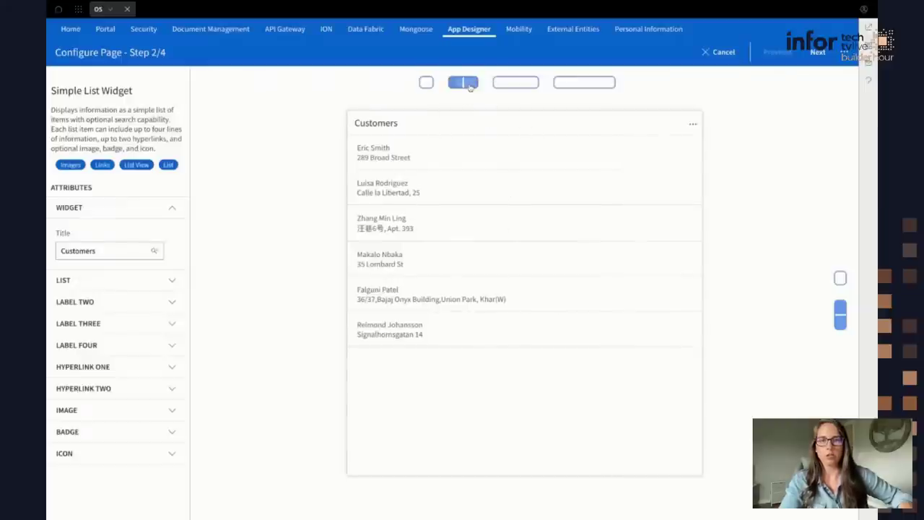
pyautogui.click(426, 82)
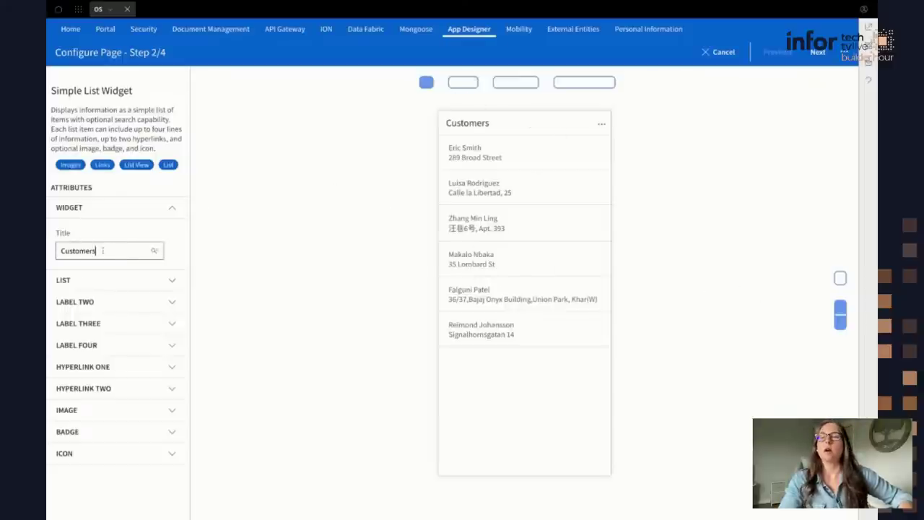
pyautogui.click(103, 250)
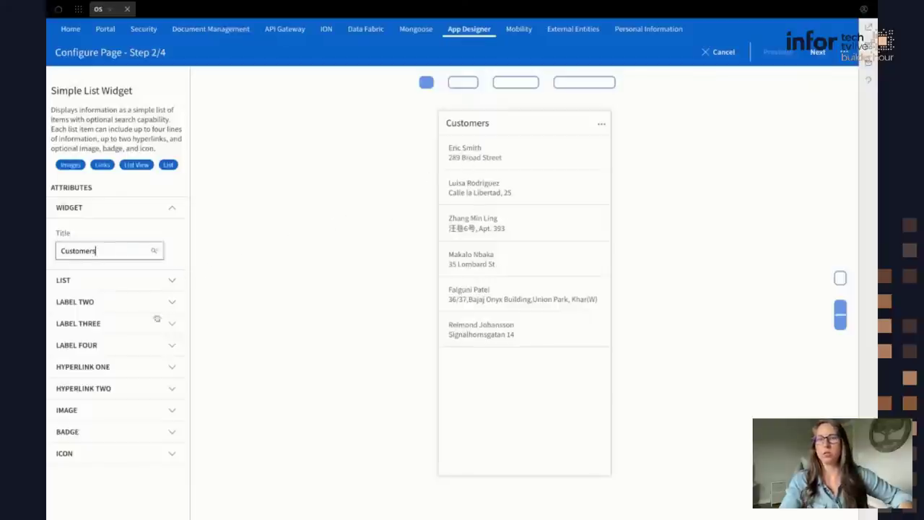
# Step: Show the Hyperlink One component in the widget's list items
pyautogui.click(119, 365)
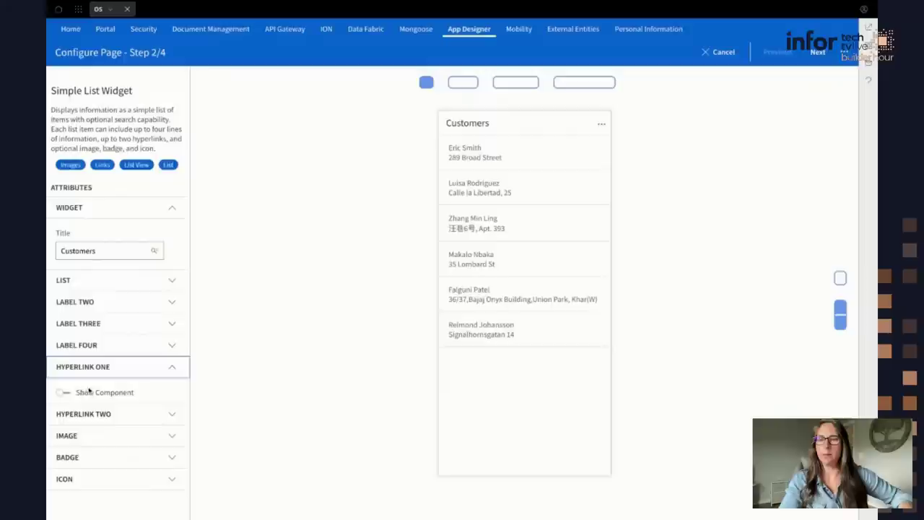
pyautogui.click(64, 394)
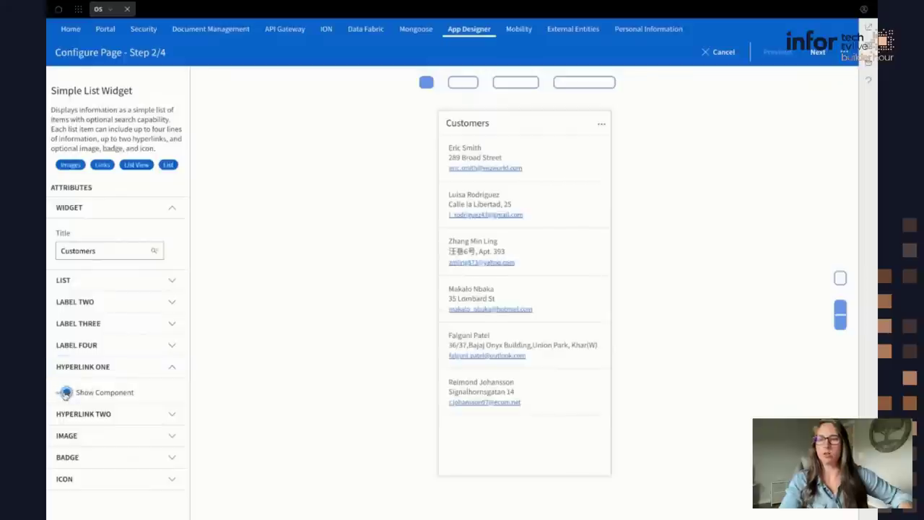
pyautogui.click(64, 393)
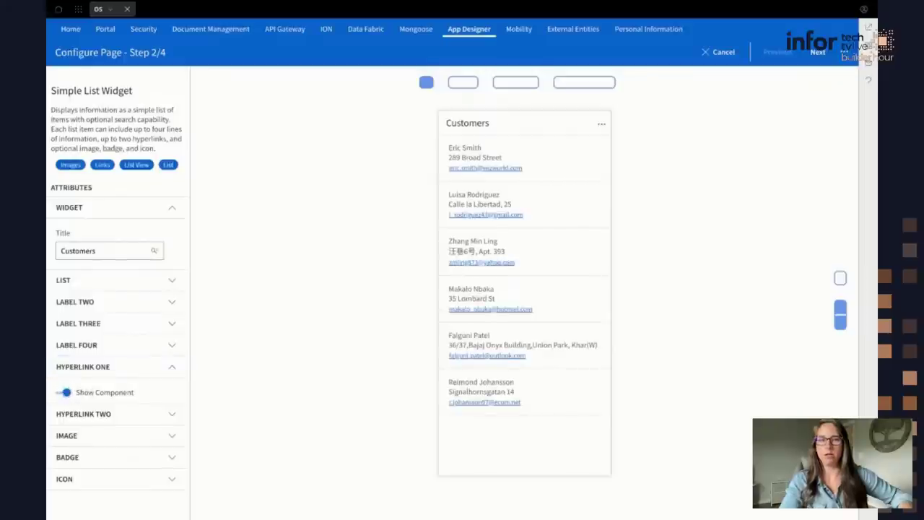
pyautogui.click(64, 393)
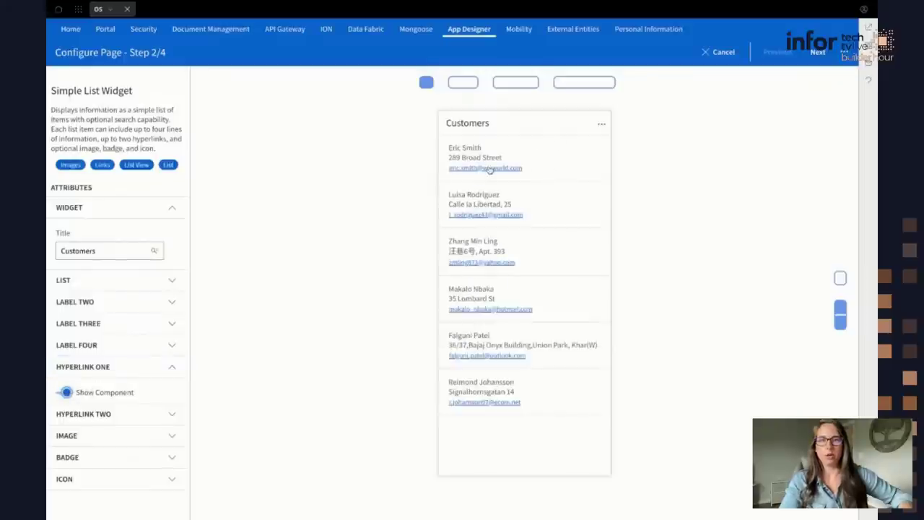
# Step: Show the Image component in the list items, trying the Initials option and leaving it off
pyautogui.click(114, 436)
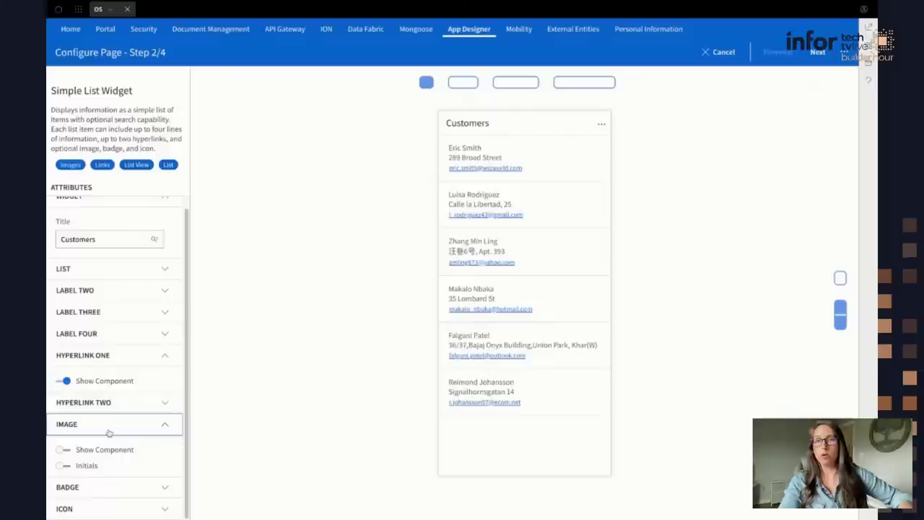
pyautogui.click(65, 450)
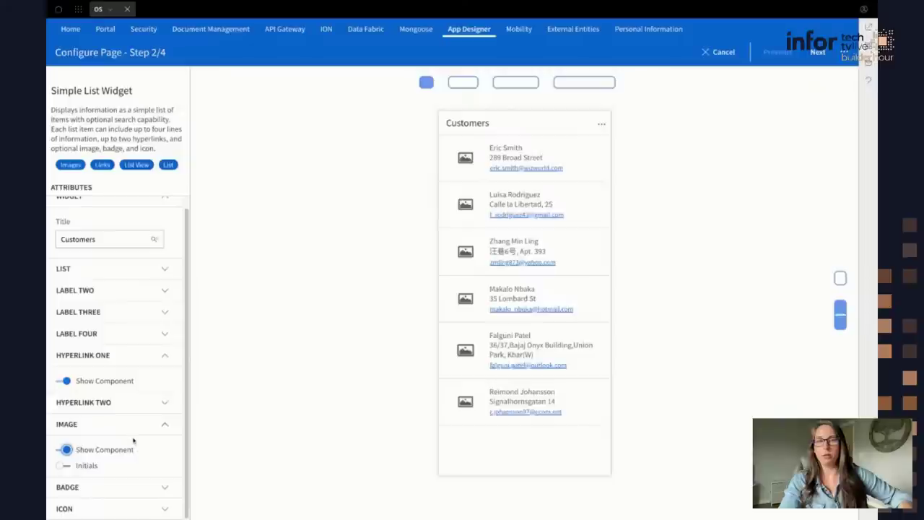
pyautogui.click(67, 465)
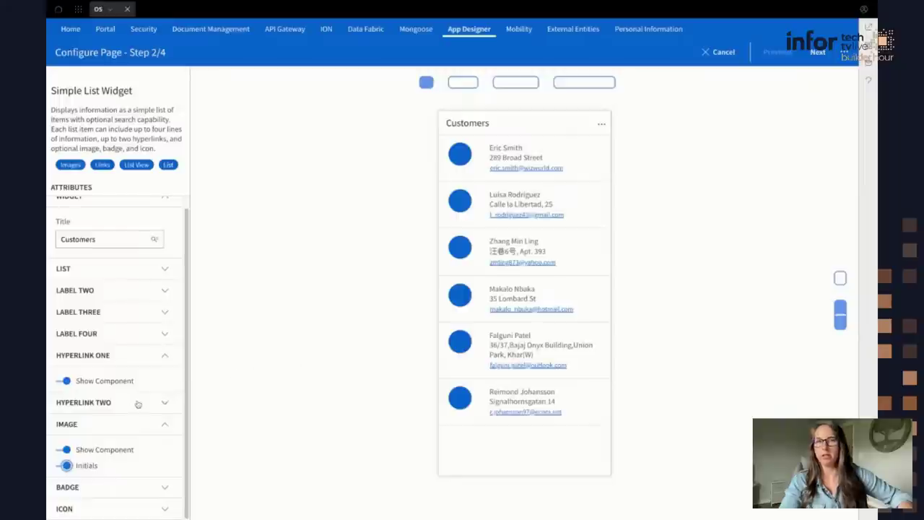
pyautogui.click(86, 465)
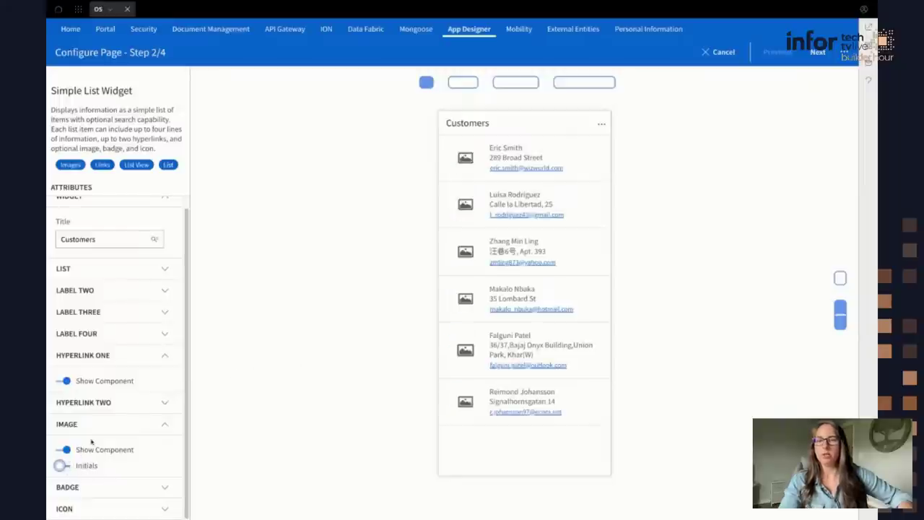
# Step: Try out the Badge component and the Icon component in the list items, hiding each one again
pyautogui.click(95, 487)
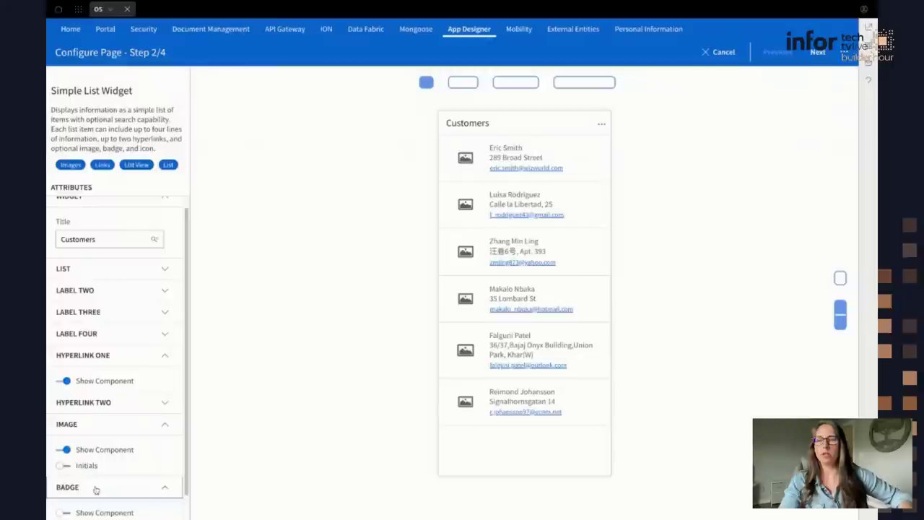
pyautogui.scroll(-1, 171, 461)
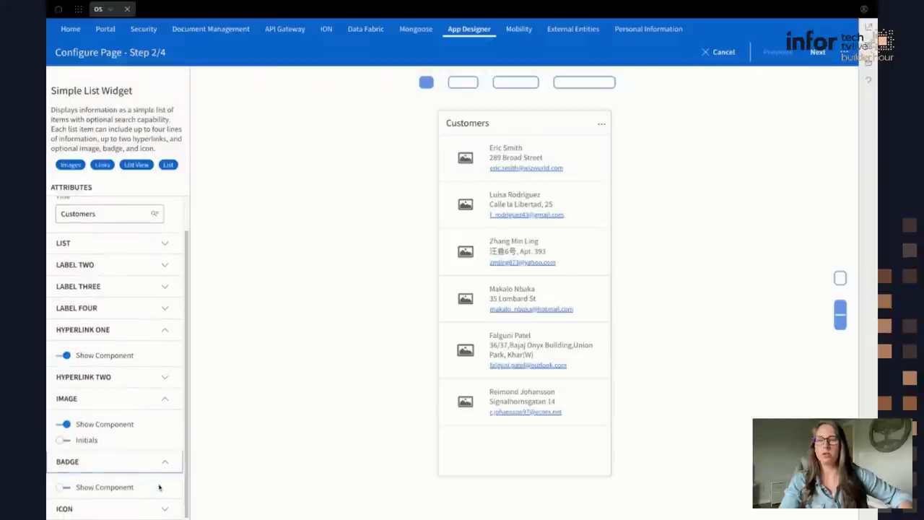
pyautogui.click(66, 487)
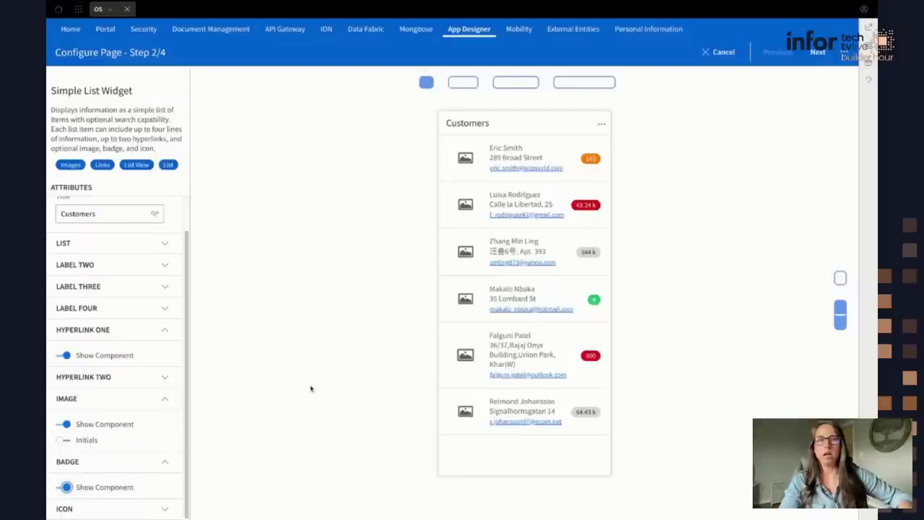
pyautogui.click(65, 487)
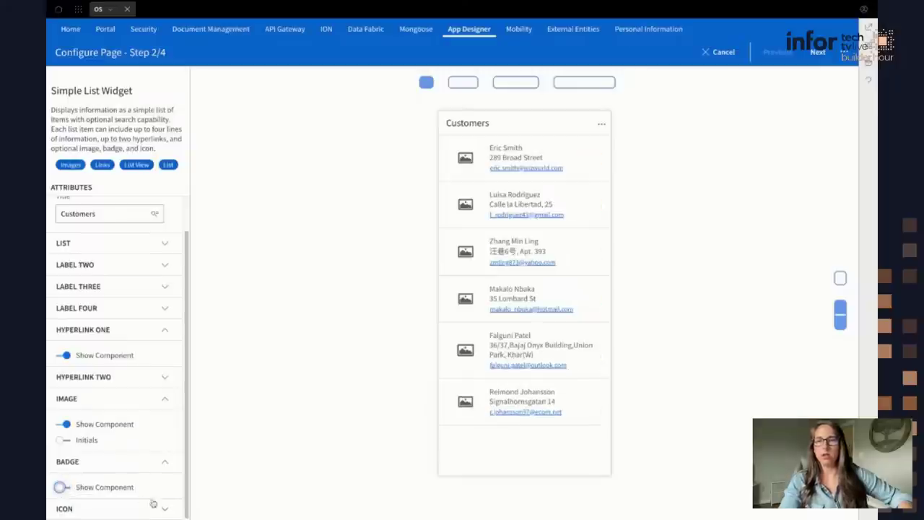
pyautogui.click(166, 508)
pyautogui.click(66, 508)
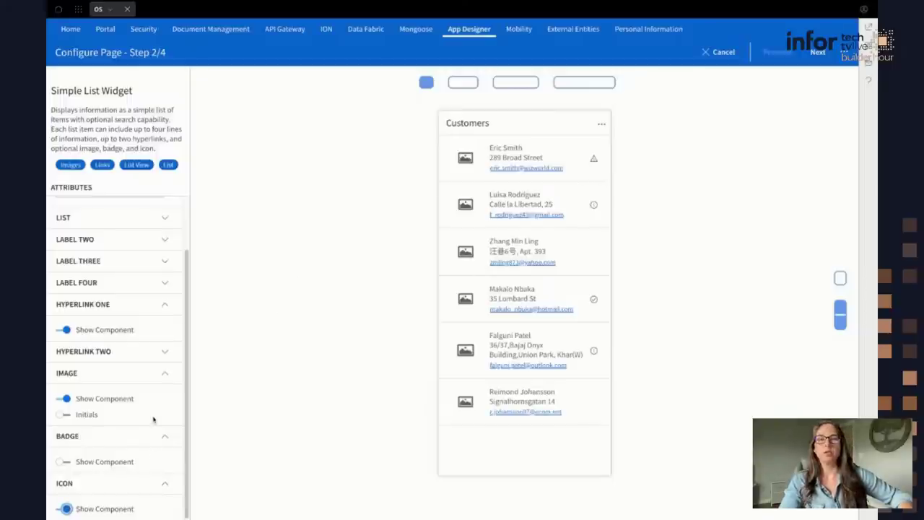
pyautogui.click(65, 508)
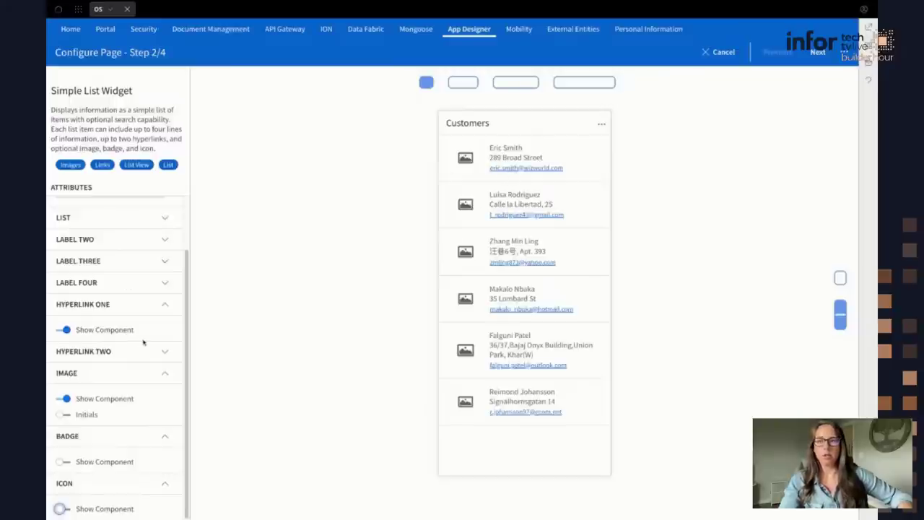
# Step: Advance to the page properties and name the page CustomersBH
pyautogui.click(817, 52)
pyautogui.click(423, 203)
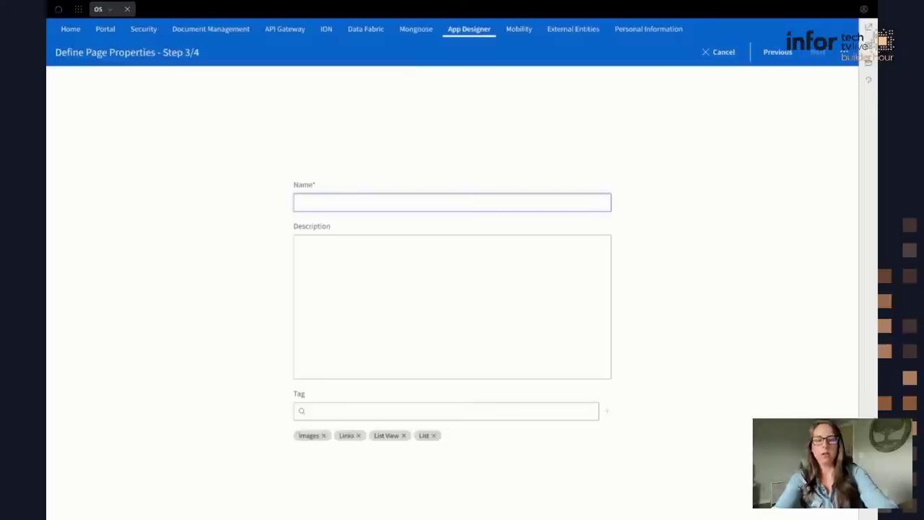
pyautogui.write('CustomersBH')
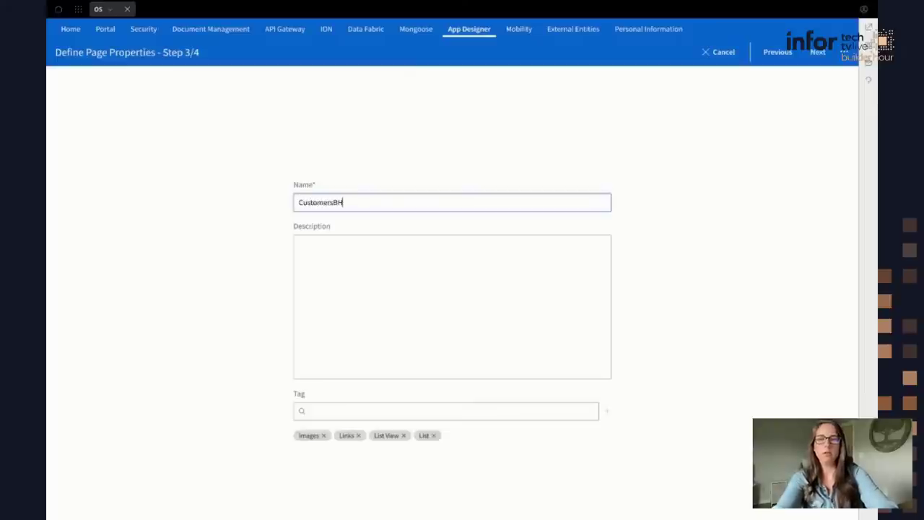
pyautogui.click(409, 268)
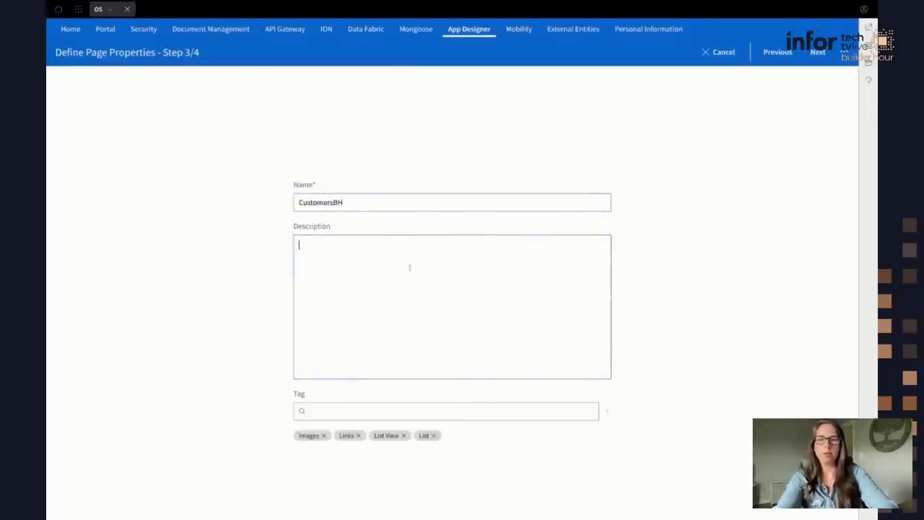
pyautogui.doubleClick(353, 204)
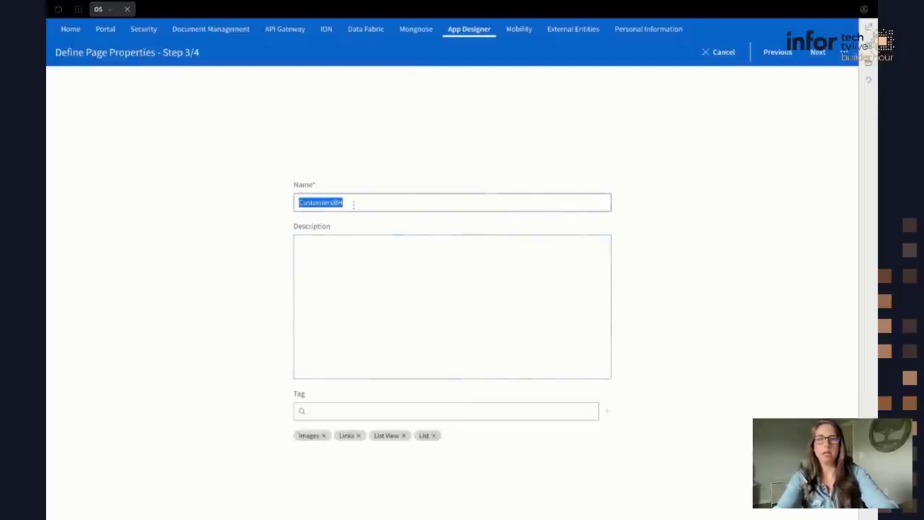
pyautogui.click(350, 279)
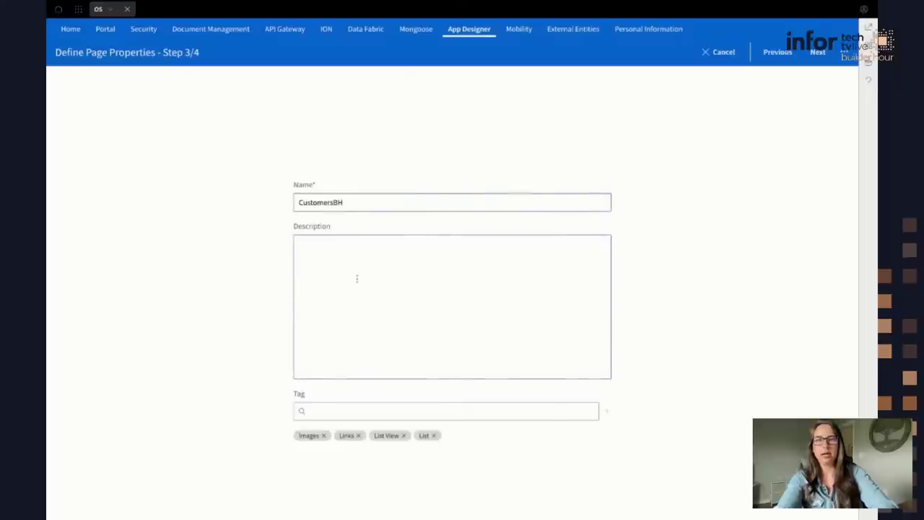
pyautogui.click(347, 412)
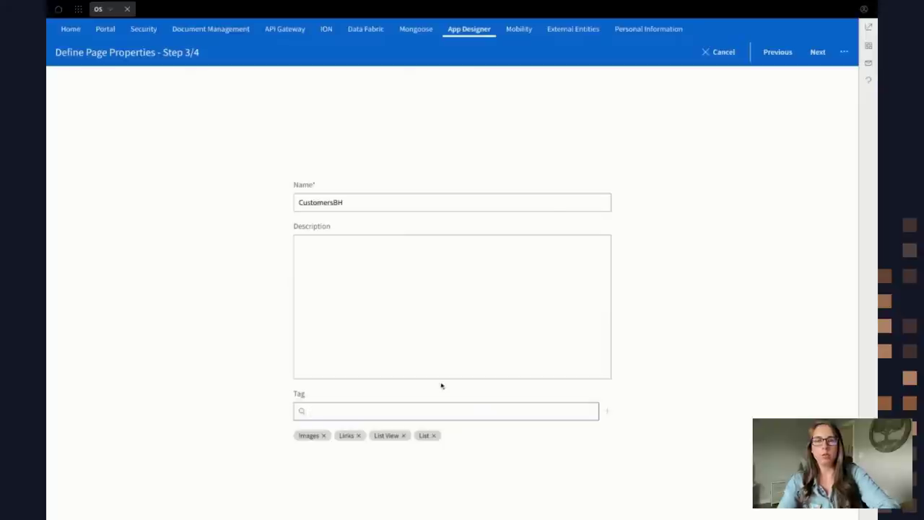
# Step: Advance to the data service selection, search for "metcu" and add the METCustomersStrongLoad service
pyautogui.click(807, 56)
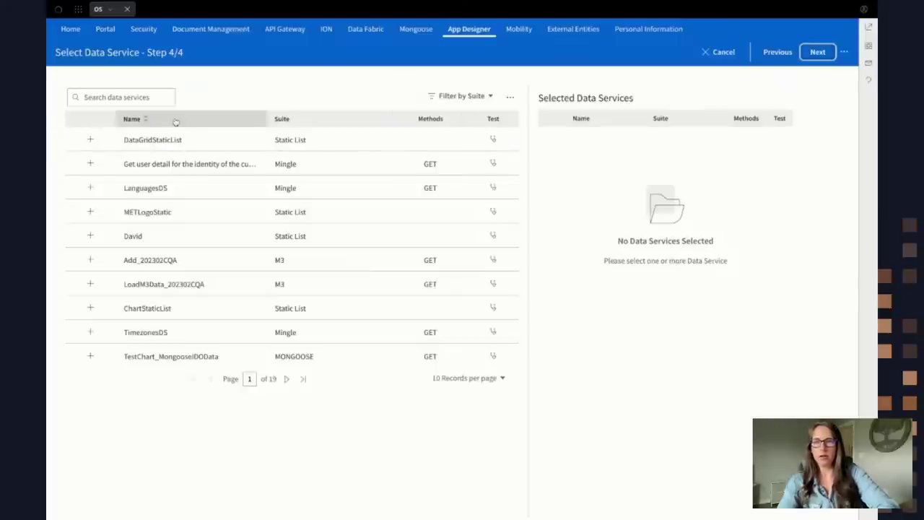
pyautogui.click(142, 96)
pyautogui.write('metcu')
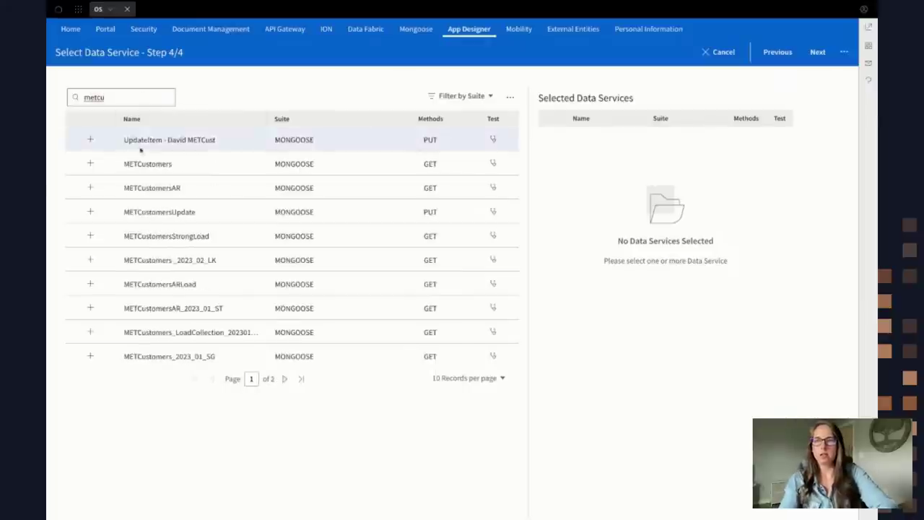
pyautogui.click(90, 236)
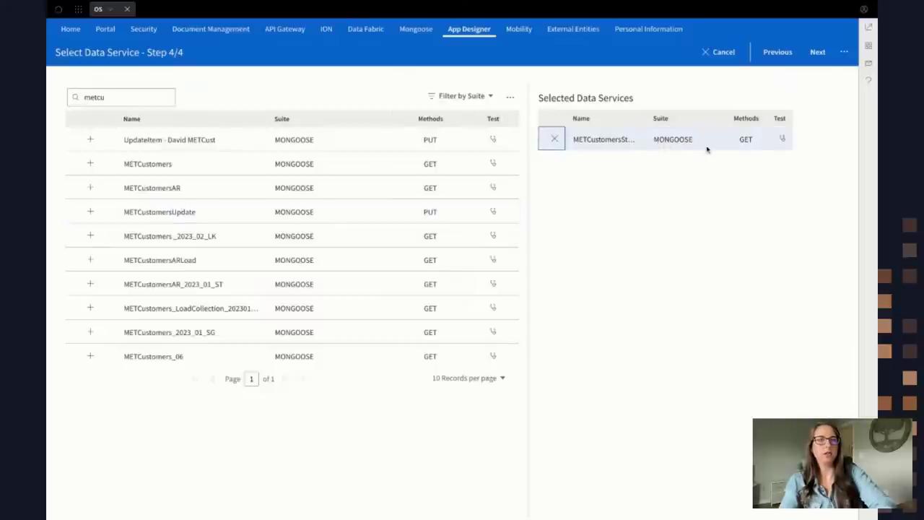
# Step: Test the selected METCustomersStrongLoad data service by running it, and close the test dialog
pyautogui.click(783, 140)
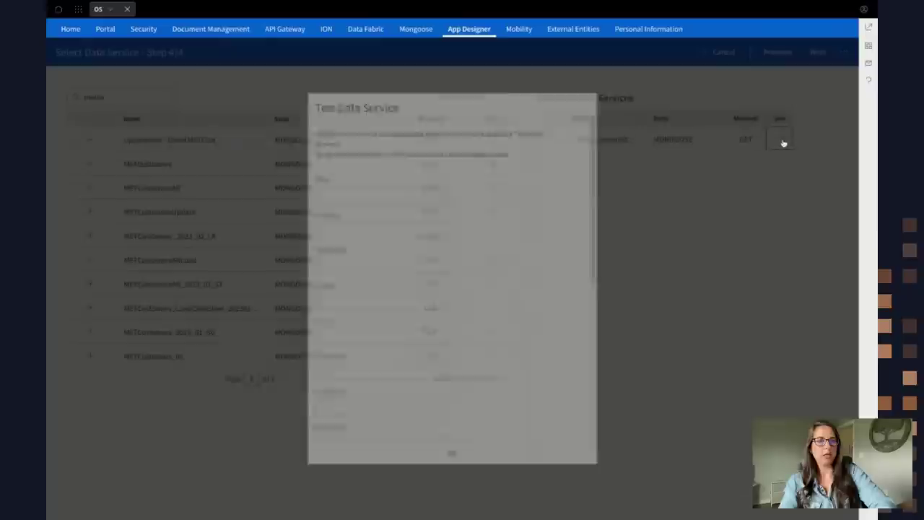
pyautogui.scroll(-3, 506, 196)
pyautogui.scroll(-3, 506, 197)
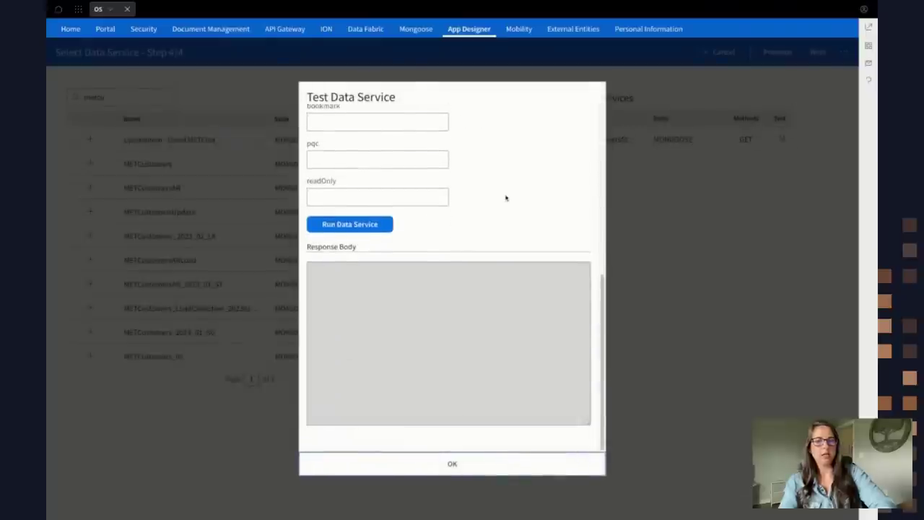
pyautogui.click(354, 225)
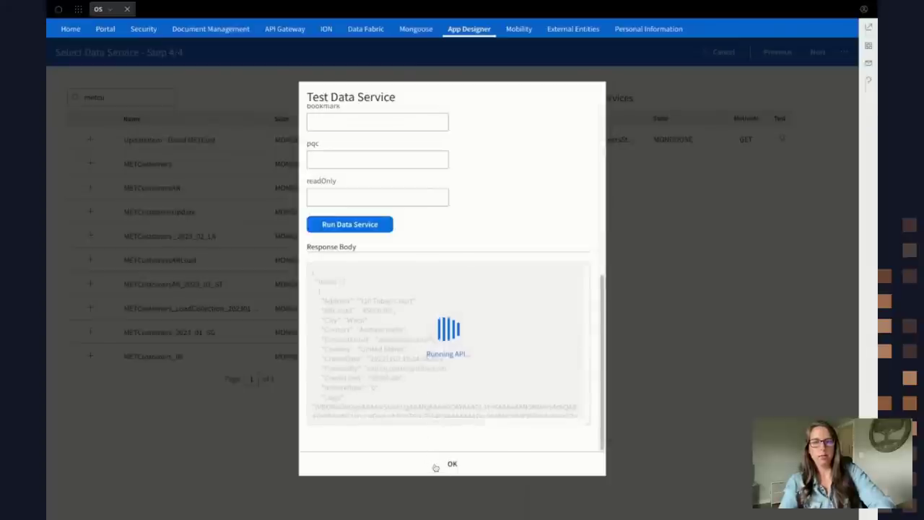
pyautogui.click(433, 466)
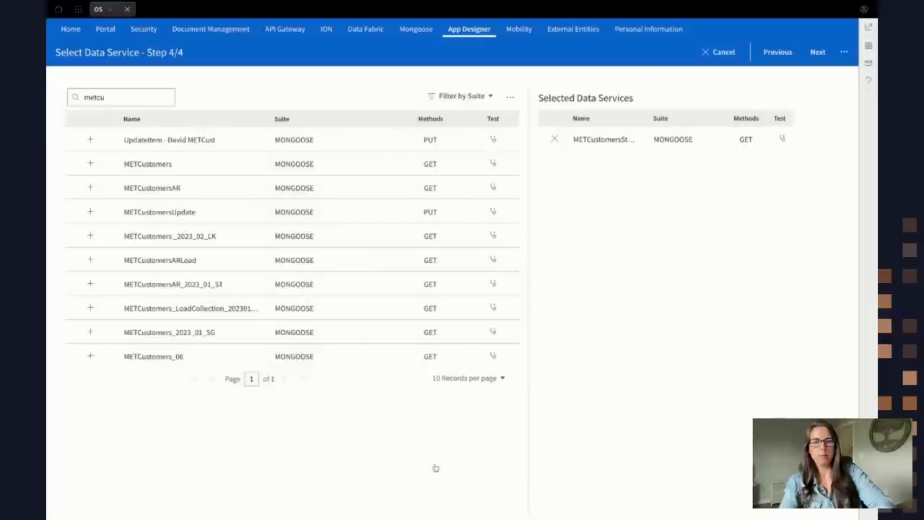
# Step: Advance to the page designer and bind Label One to the Name property and Label Two to Address
pyautogui.click(815, 54)
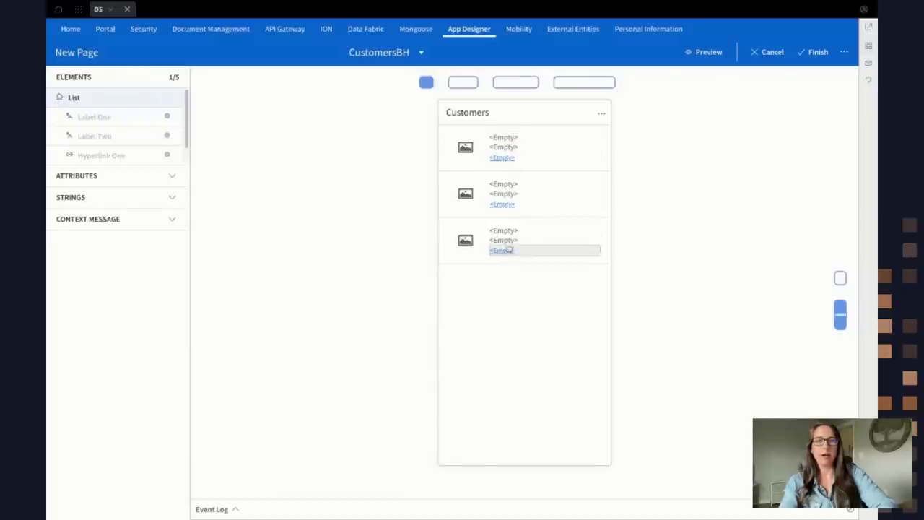
pyautogui.click(526, 140)
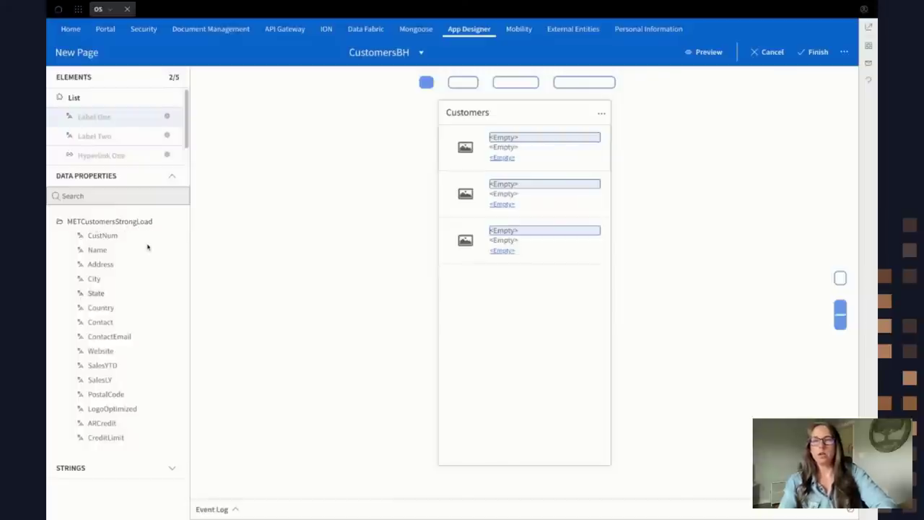
pyautogui.click(97, 250)
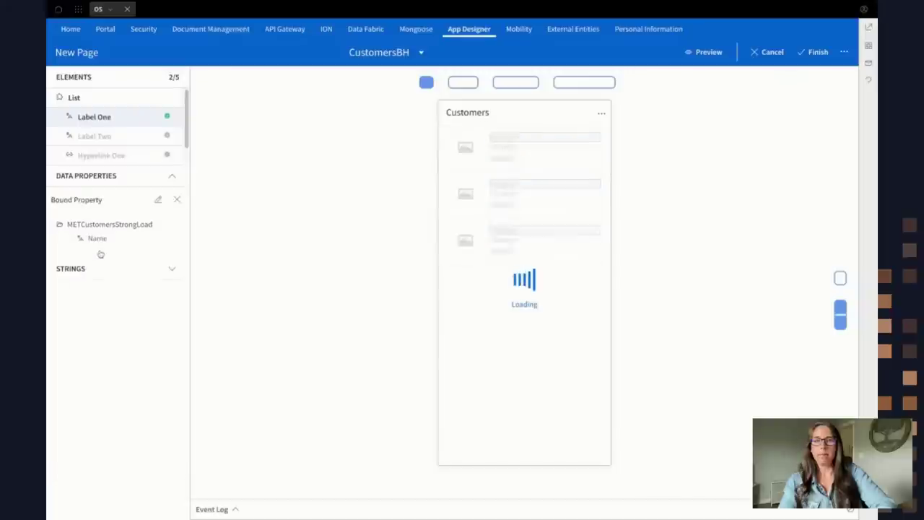
pyautogui.click(120, 137)
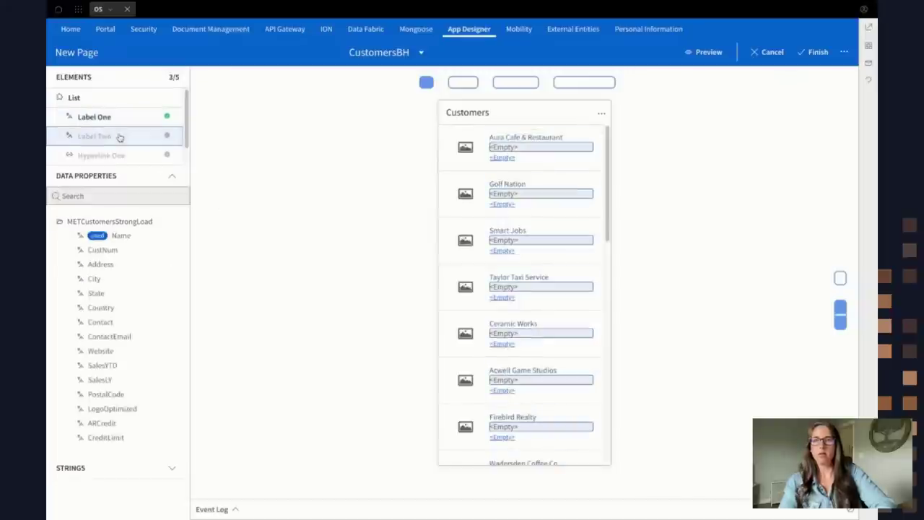
pyautogui.click(101, 265)
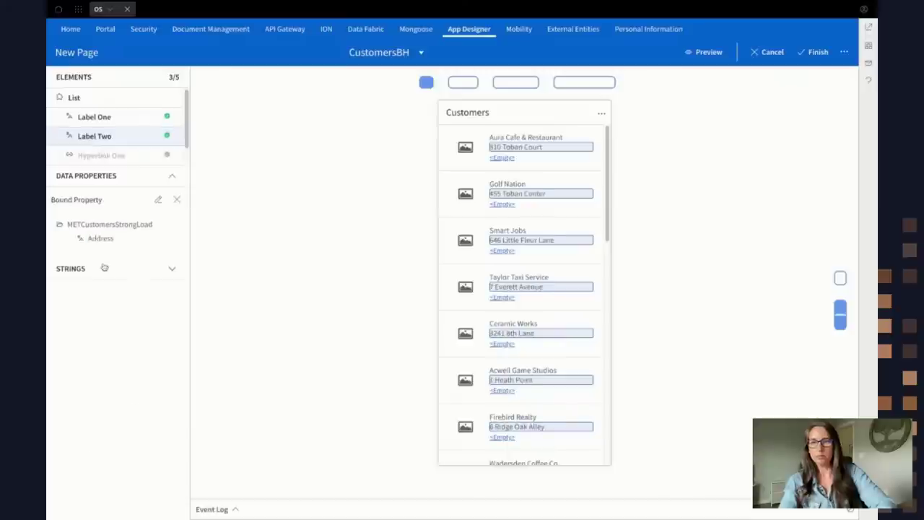
# Step: Bind Hyperlink One to the CustNum property and the Image element to LogoOptimized
pyautogui.click(114, 154)
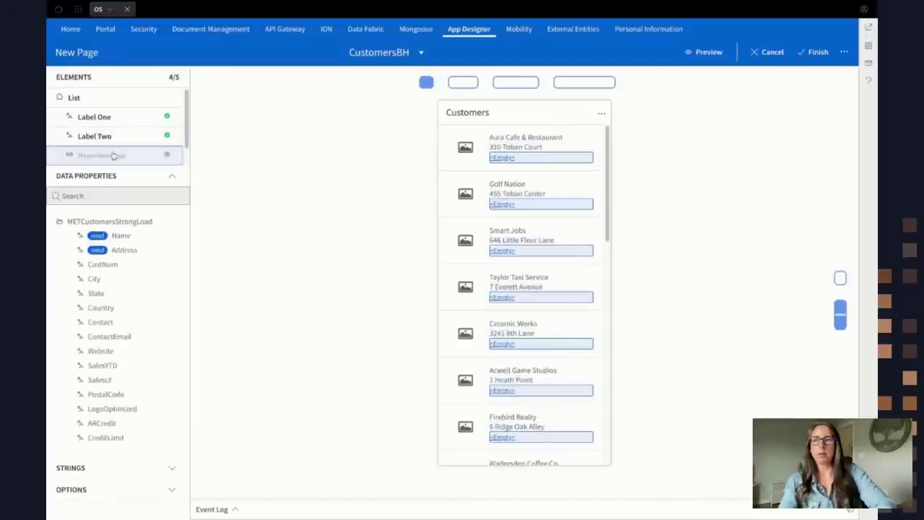
pyautogui.click(102, 265)
pyautogui.scroll(-1, 118, 145)
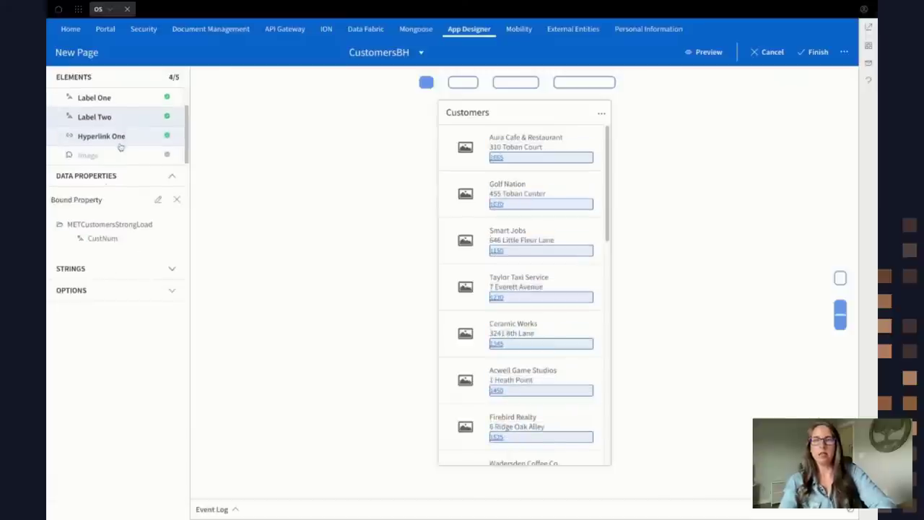
pyautogui.click(110, 162)
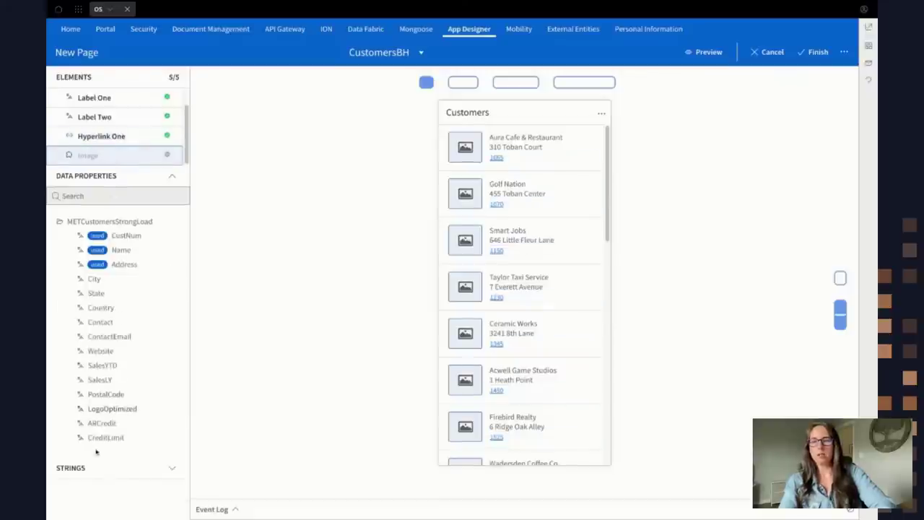
pyautogui.click(111, 408)
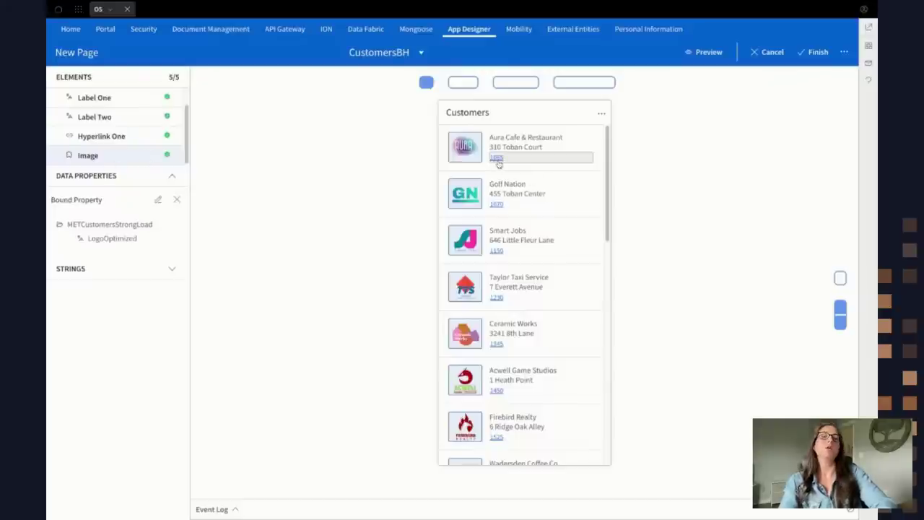
# Step: Open the URL settings of the Hyperlink One element and make the link a drillback
pyautogui.click(130, 144)
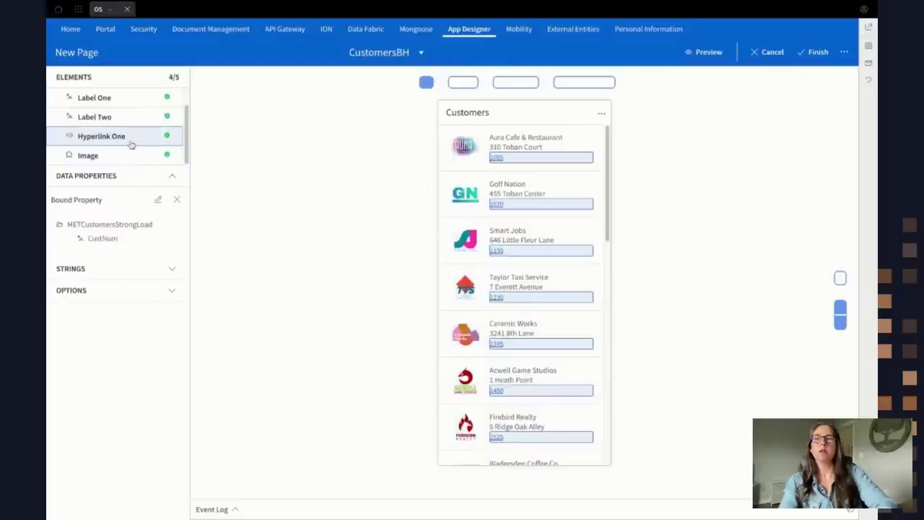
pyautogui.click(79, 290)
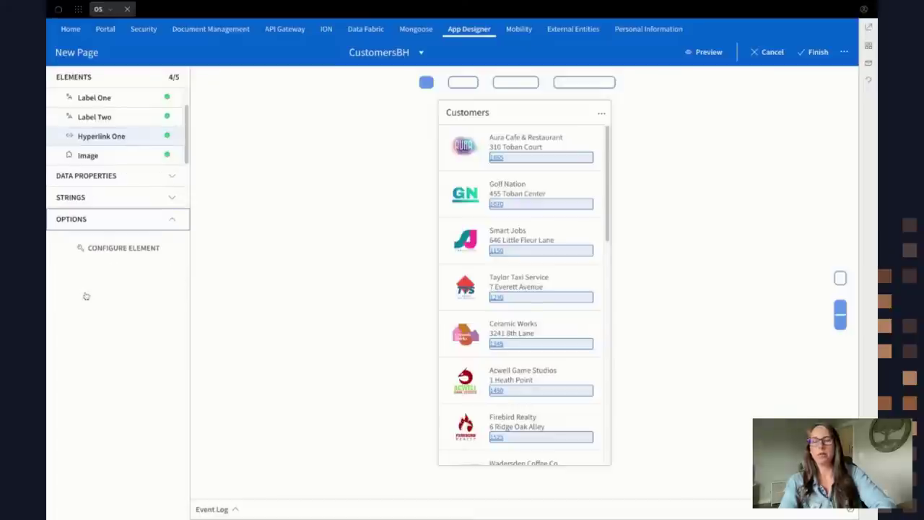
pyautogui.click(117, 249)
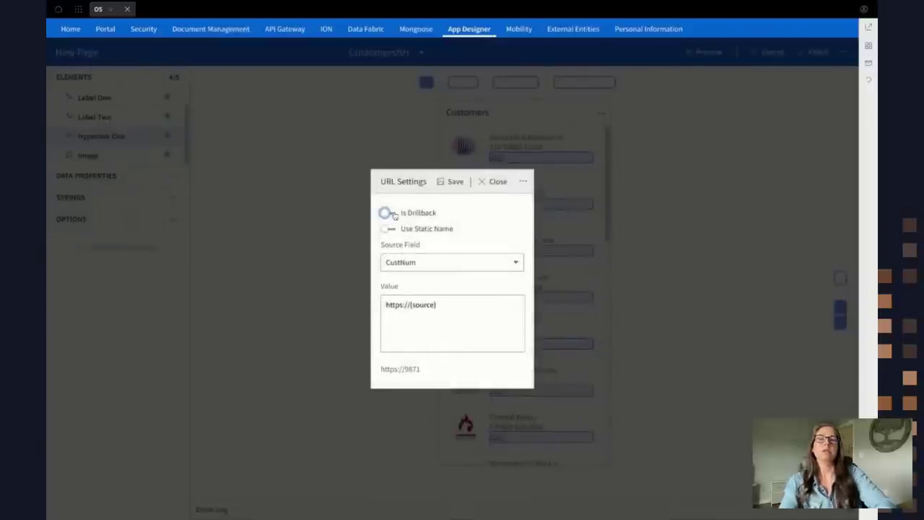
pyautogui.click(459, 308)
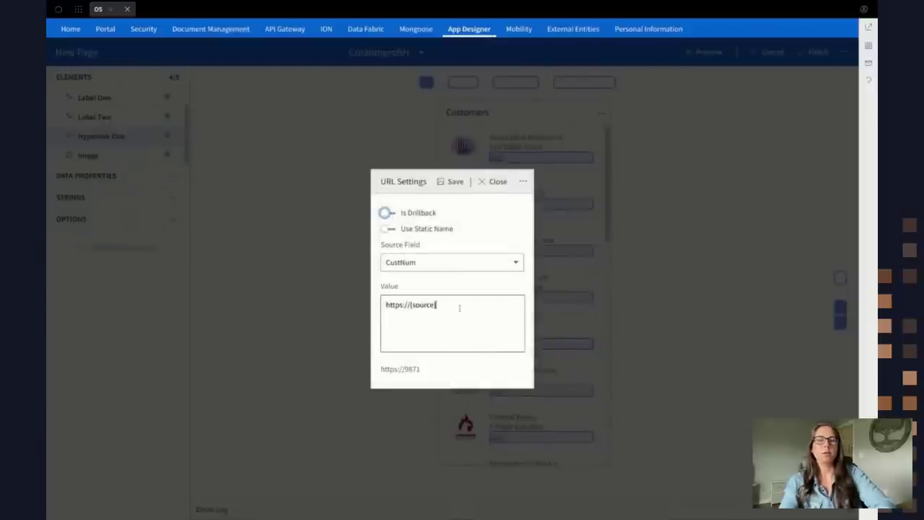
pyautogui.click(390, 214)
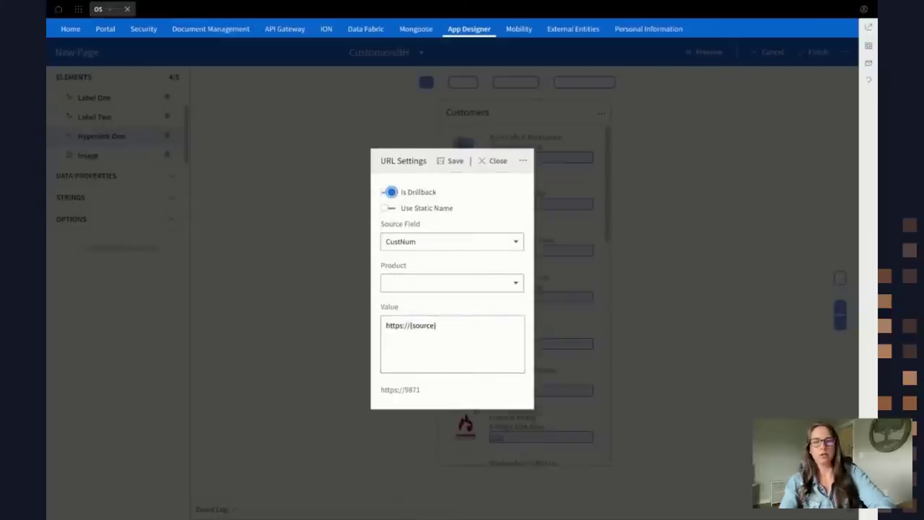
# Step: Try out the static name option for the hyperlink and turn it off again
pyautogui.click(391, 198)
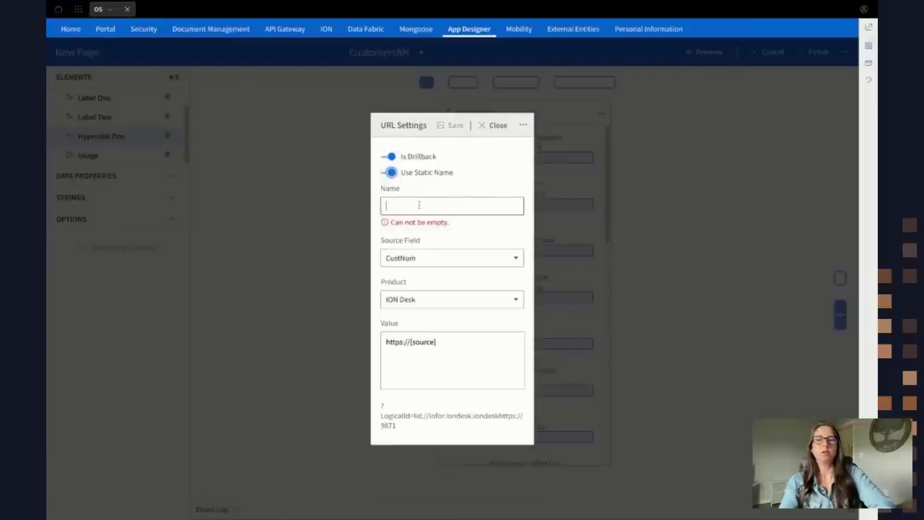
pyautogui.click(390, 205)
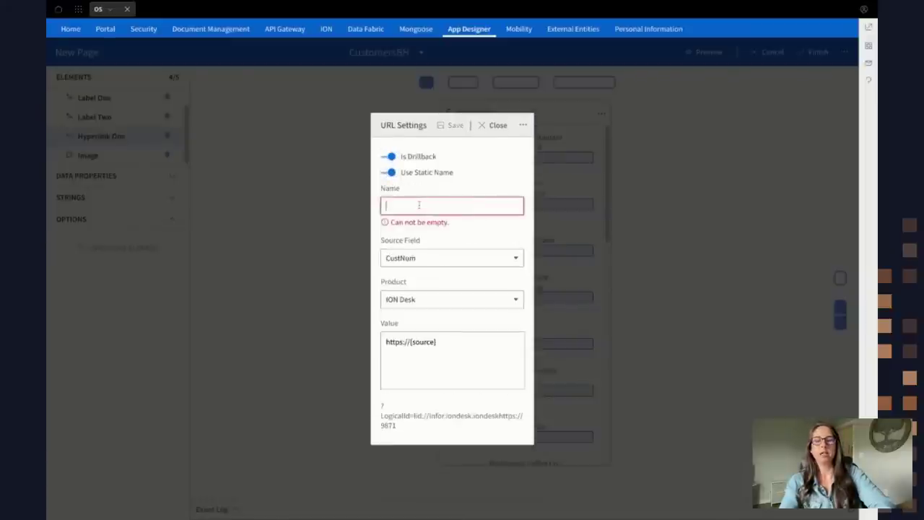
pyautogui.click(388, 174)
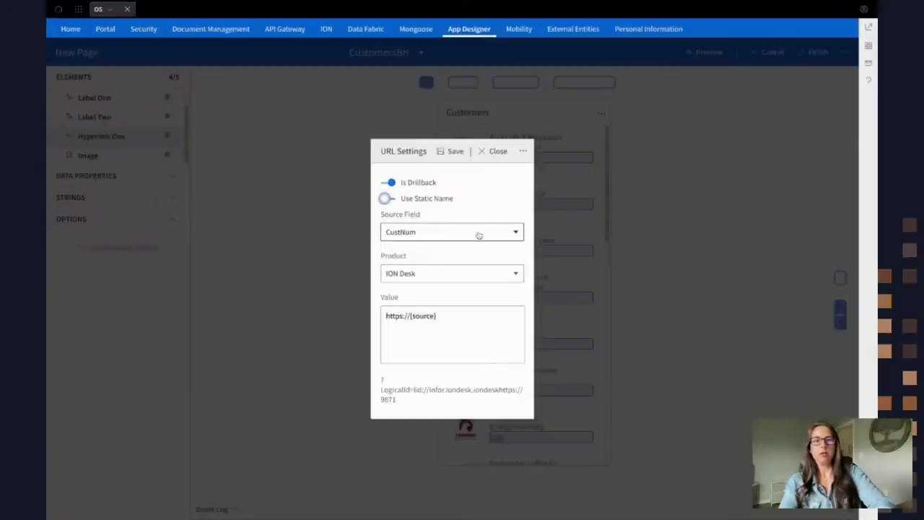
# Step: Choose CustNum as the hyperlink's source field and Mongoose as the drillback product
pyautogui.click(438, 240)
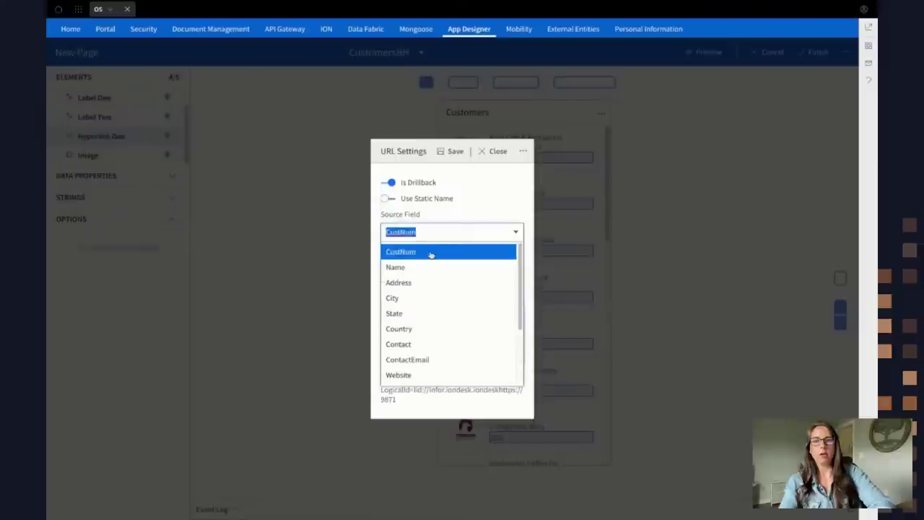
pyautogui.click(431, 253)
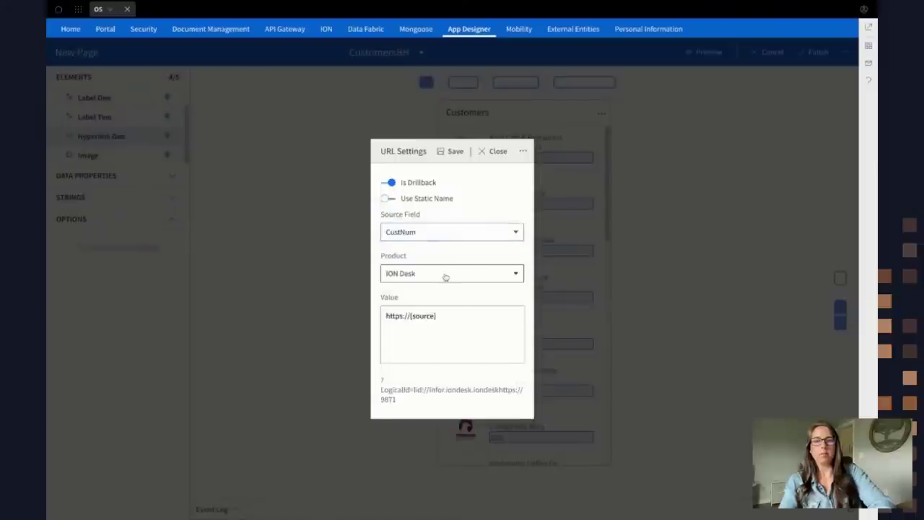
pyautogui.click(446, 274)
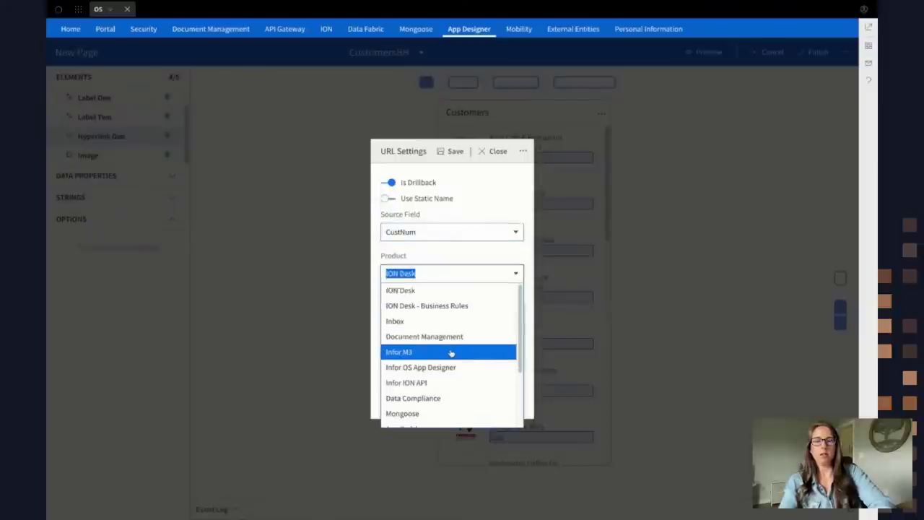
pyautogui.scroll(-1, 450, 353)
pyautogui.click(429, 361)
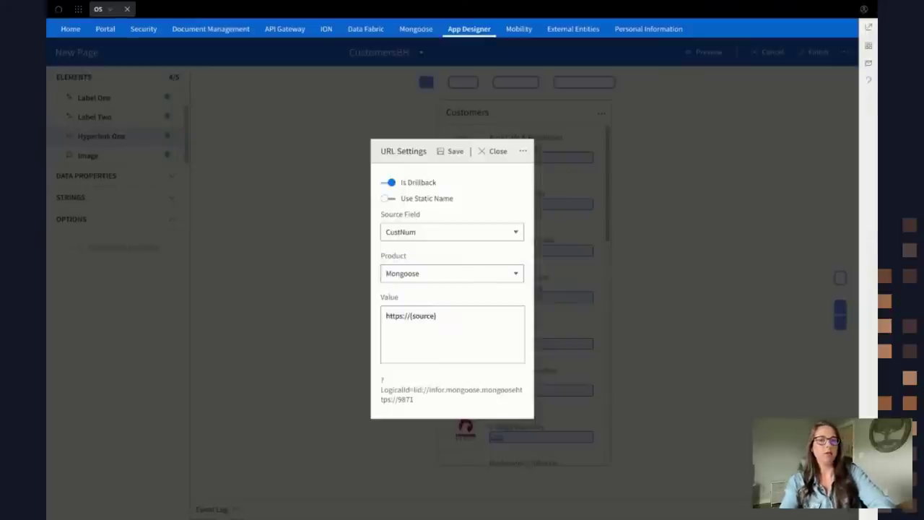
# Step: Replace the drillback URL value with "/?&form=METCustomers_APP(FILTER(CustNum='{source}'))&notitle=1&page=formonly&configgroup=STARGATE_Mongoose_DEM&theme=METDemo"
pyautogui.click(452, 319)
pyautogui.hotkey('ctrl', 'a')
pyautogui.write("/?&form=METCustomers_APP(FILTER(CustNum='{source}'))&notitle=1&page=formonly&configgroup=STARGATE_Mongoose_DEM&theme=METDemo")
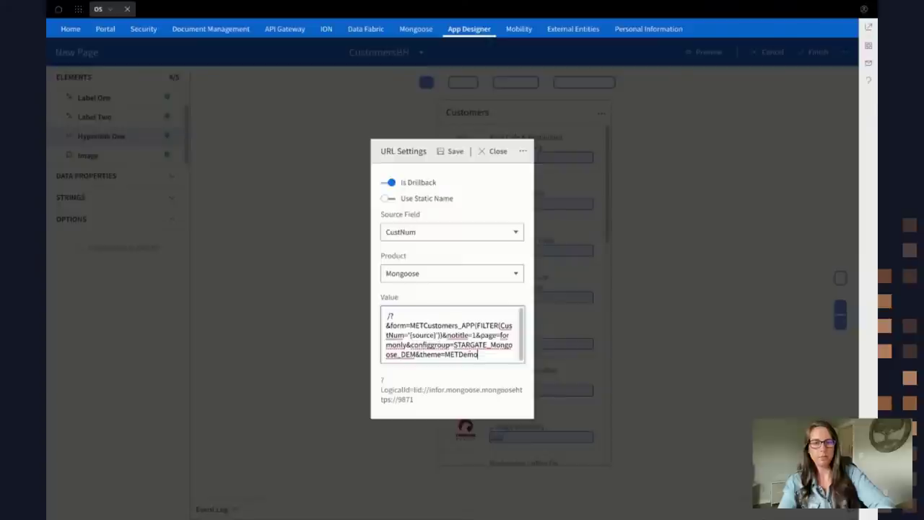
pyautogui.doubleClick(423, 335)
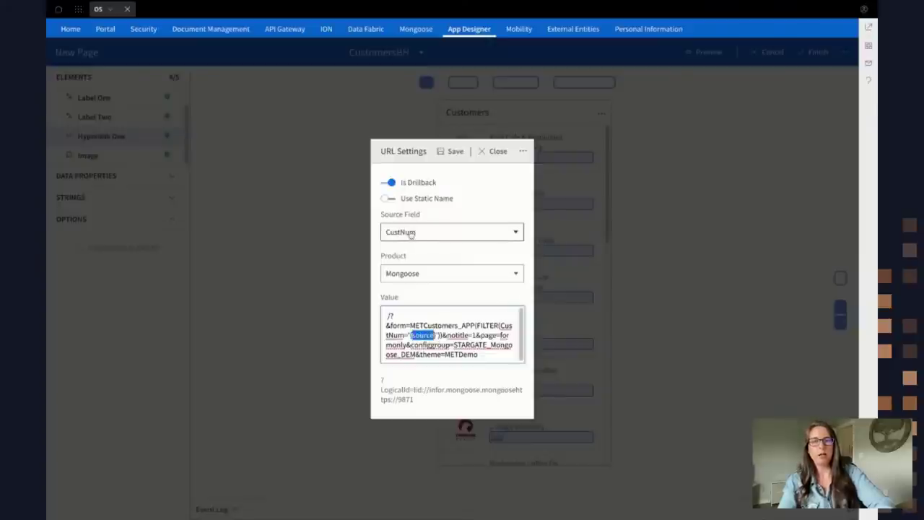
pyautogui.click(493, 358)
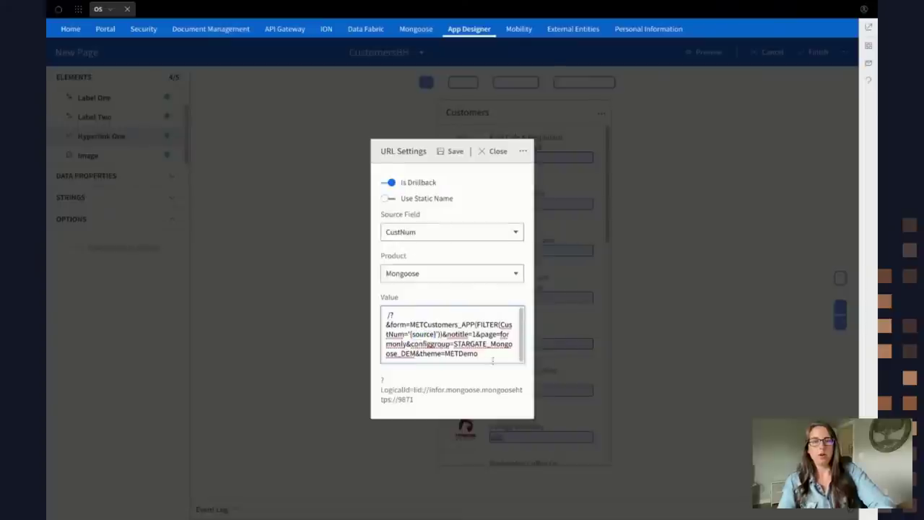
# Step: Save the drillback URL settings of the Hyperlink One element
pyautogui.click(451, 151)
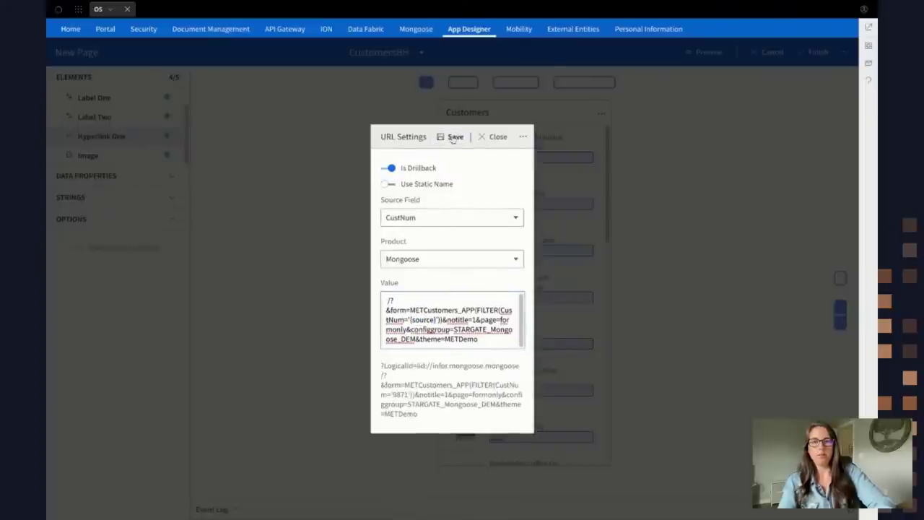
pyautogui.click(449, 137)
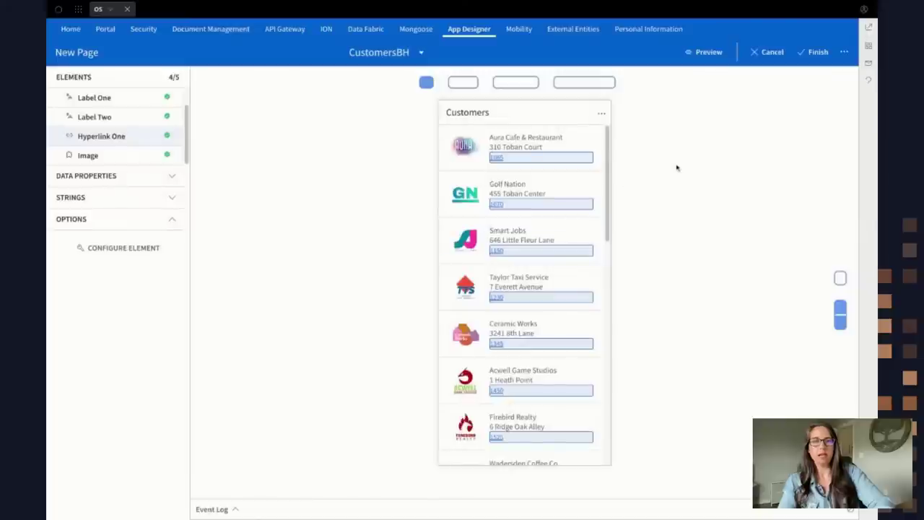
# Step: Preview the page, test the customer number link of Aura Cafe & Restaurant twice, and return to the wizard
pyautogui.click(710, 57)
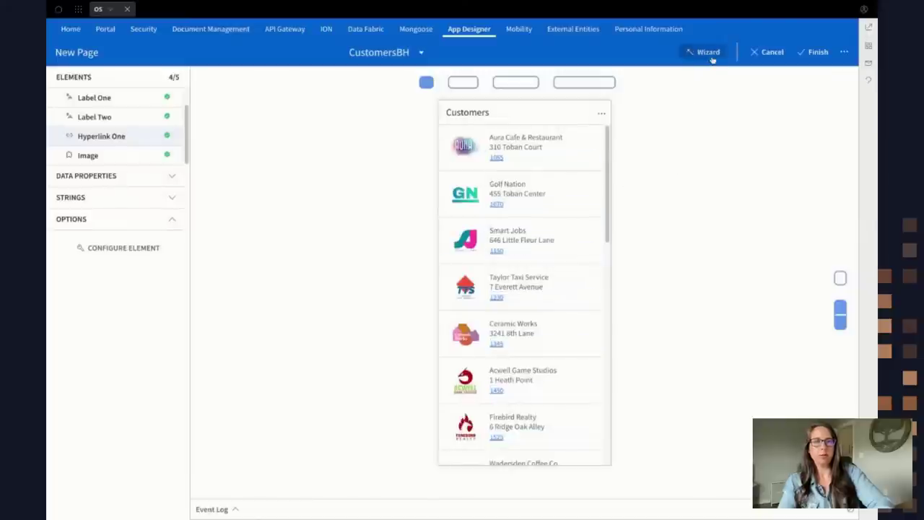
pyautogui.click(497, 159)
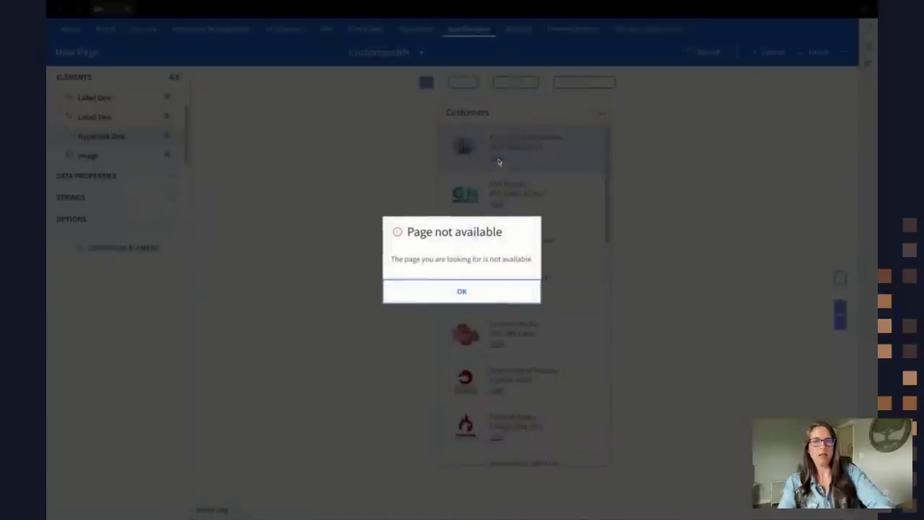
pyautogui.click(479, 292)
pyautogui.click(497, 162)
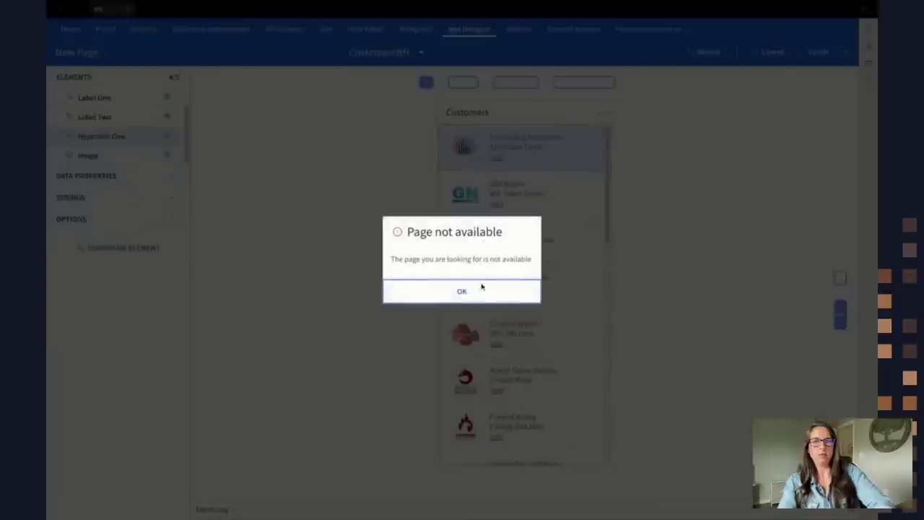
pyautogui.click(476, 288)
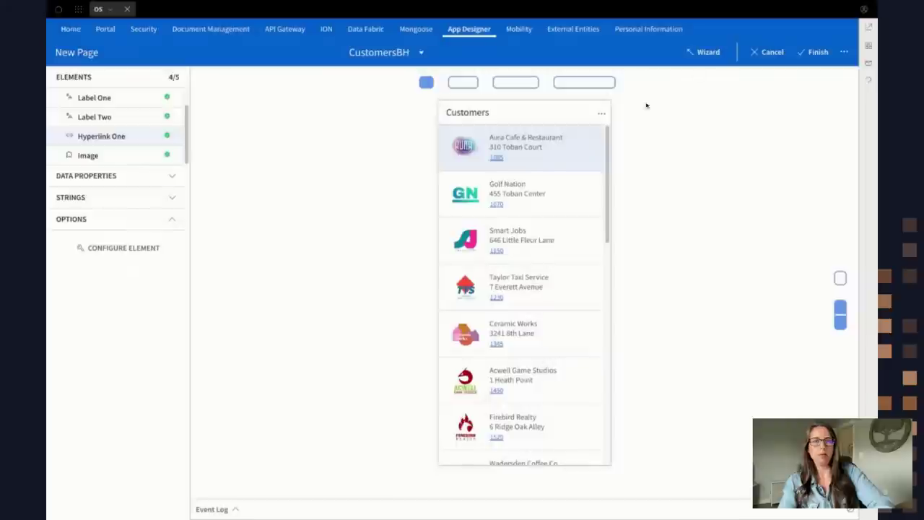
pyautogui.click(708, 58)
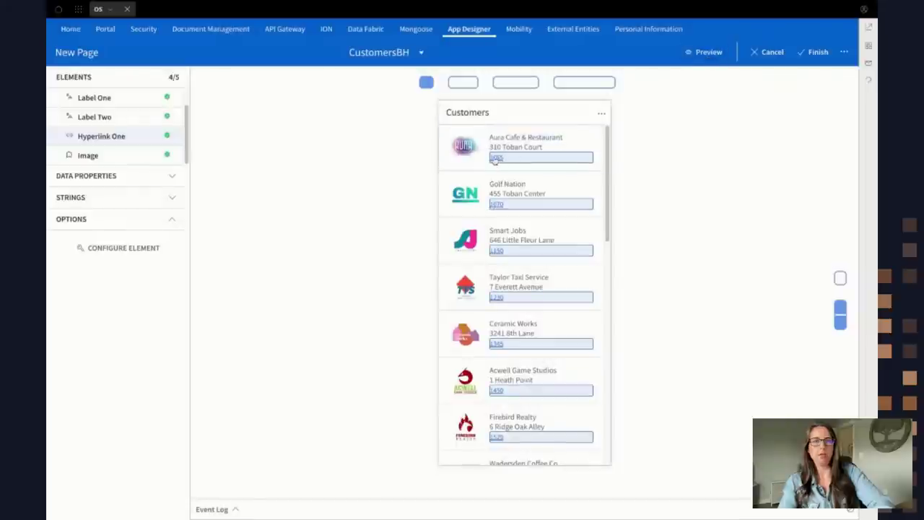
# Step: Reselect the customer number hyperlink in the list and finish the CustomersBH page as a draft
pyautogui.click(543, 189)
pyautogui.click(538, 156)
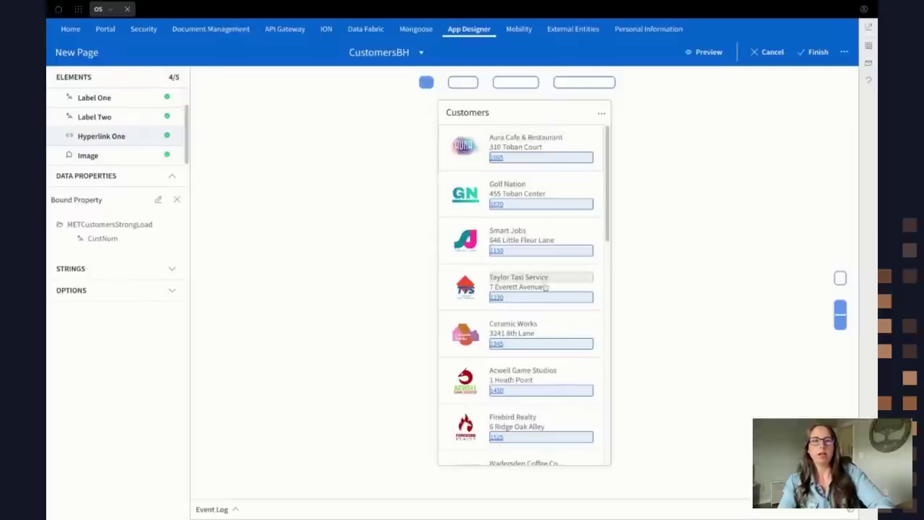
pyautogui.click(814, 54)
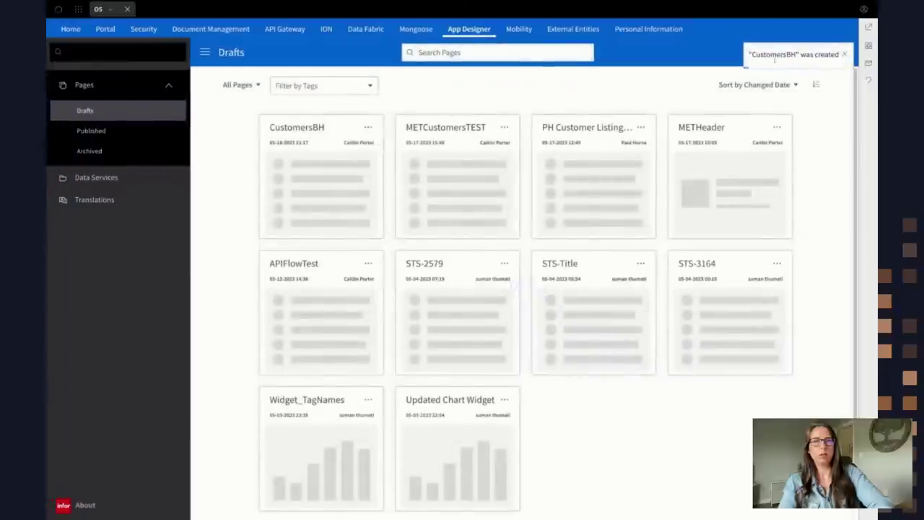
# Step: Publish the CustomersBH draft page
pyautogui.moveTo(346, 186)
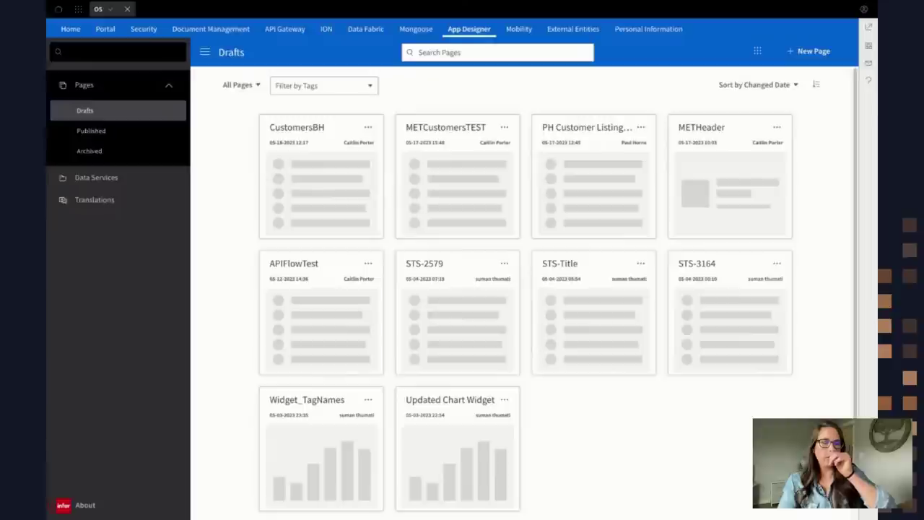
pyautogui.click(367, 130)
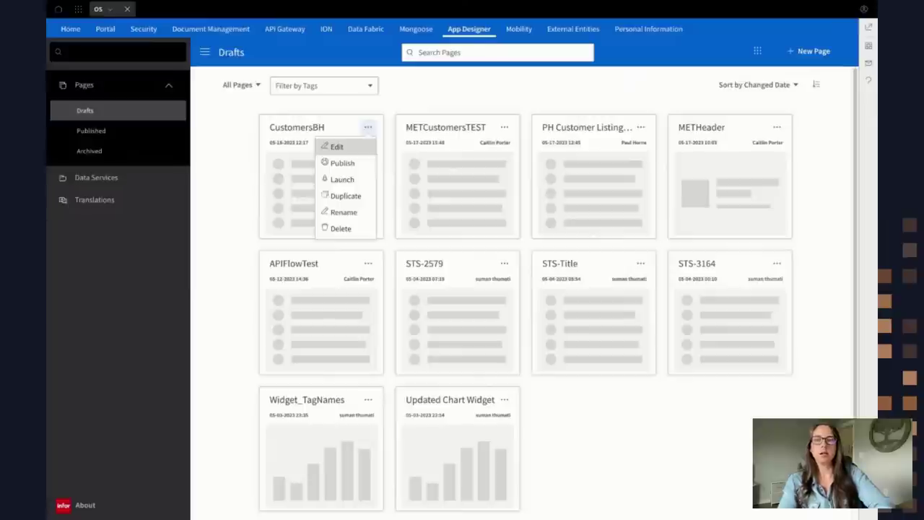
pyautogui.click(353, 162)
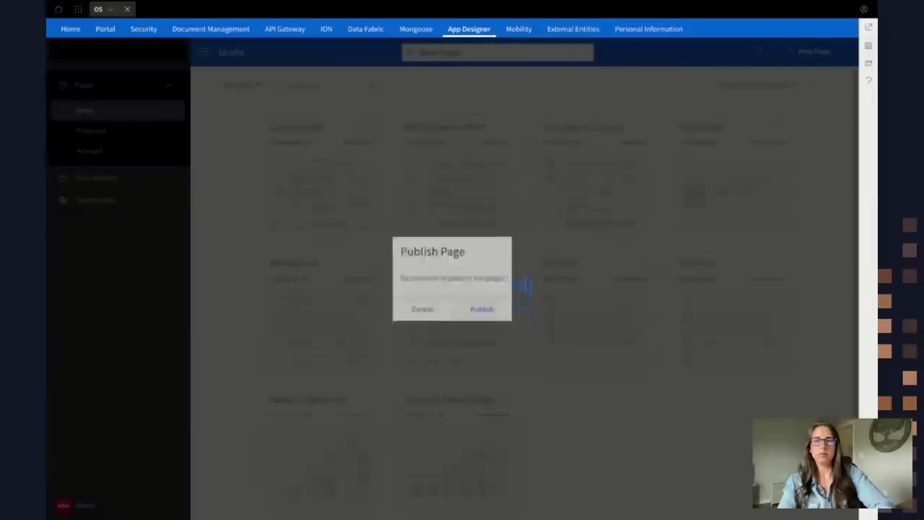
pyautogui.click(483, 311)
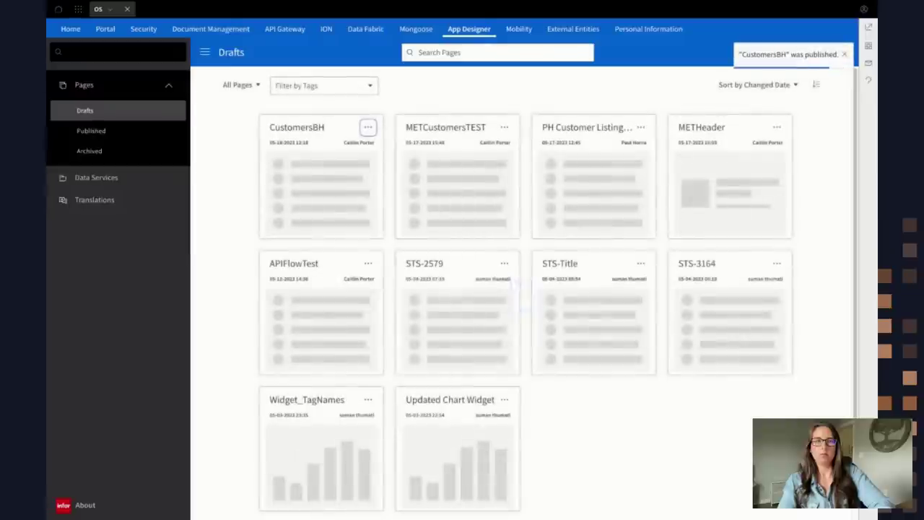
# Step: Deploy the published CustomersBH page as a widget in the Portal Widget Catalog
pyautogui.moveTo(457, 324)
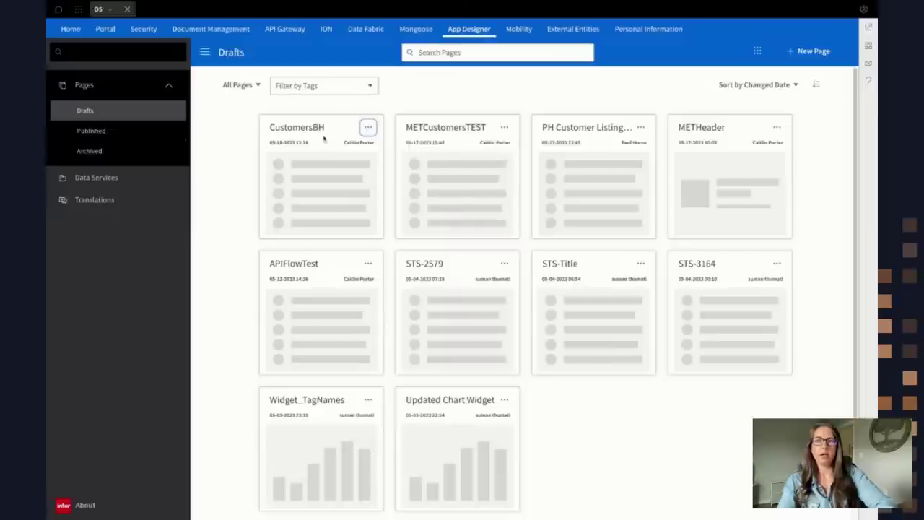
pyautogui.click(118, 137)
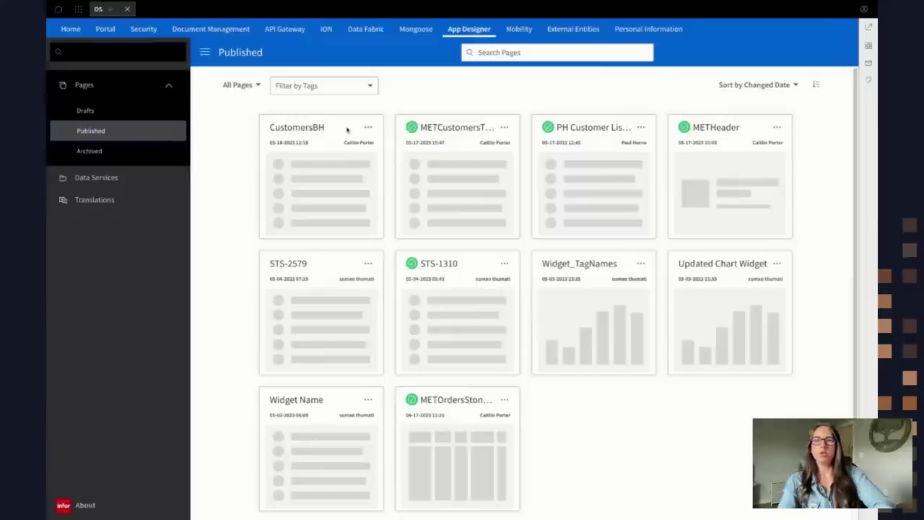
pyautogui.click(368, 129)
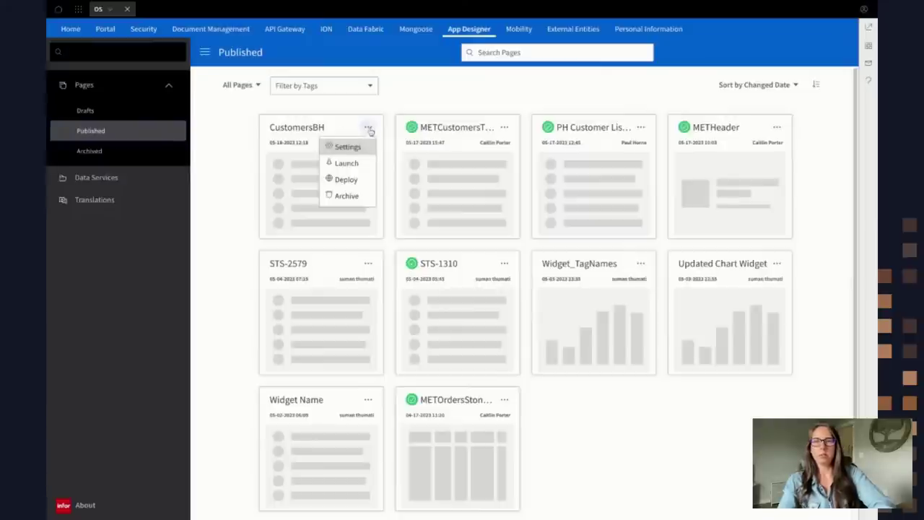
pyautogui.click(346, 179)
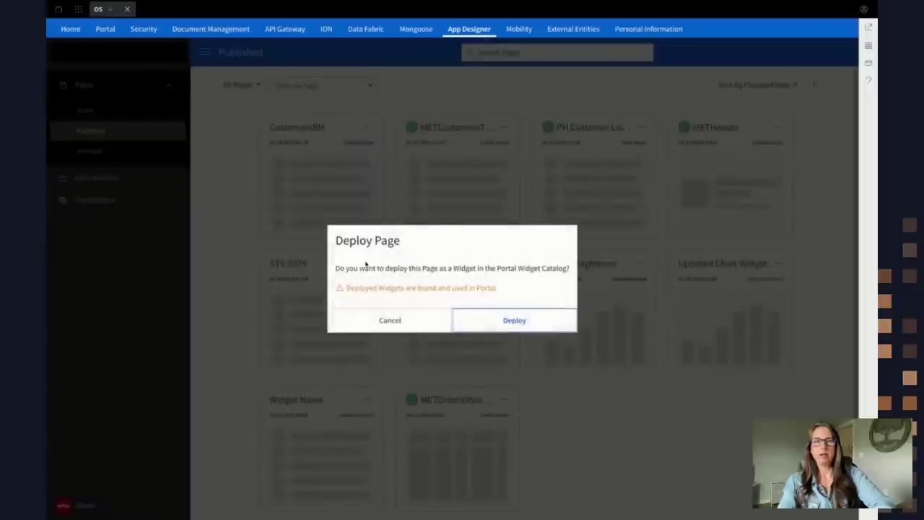
pyautogui.click(516, 320)
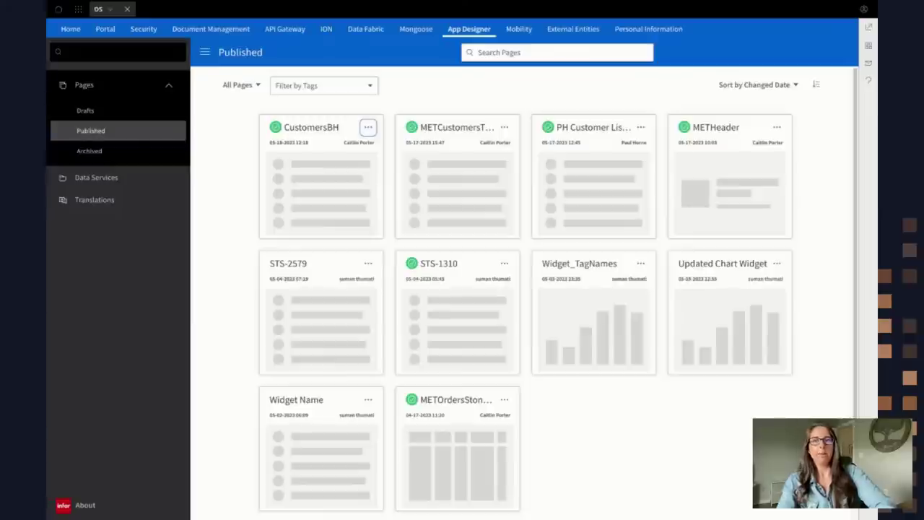
# Step: Edit the CustomersBH draft so that its widget title attribute reads "Customers Listing", and save the page
pyautogui.click(112, 119)
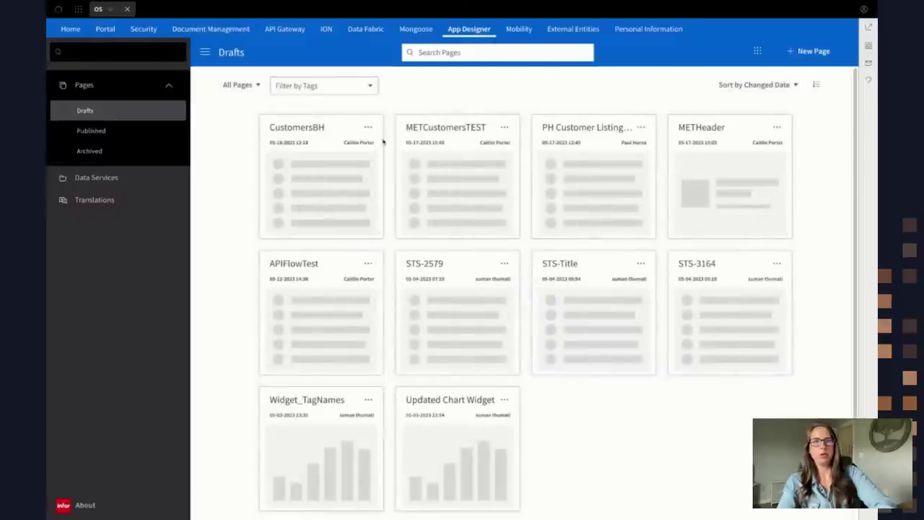
pyautogui.click(368, 128)
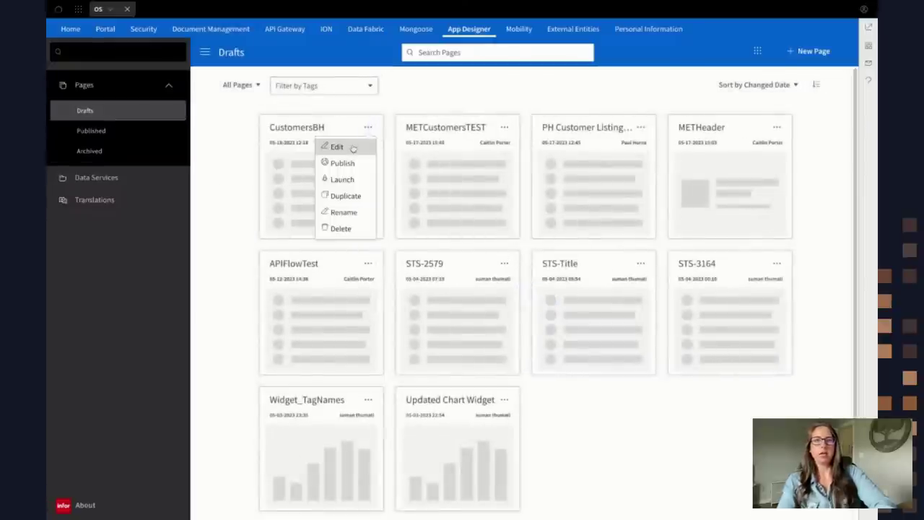
pyautogui.click(353, 149)
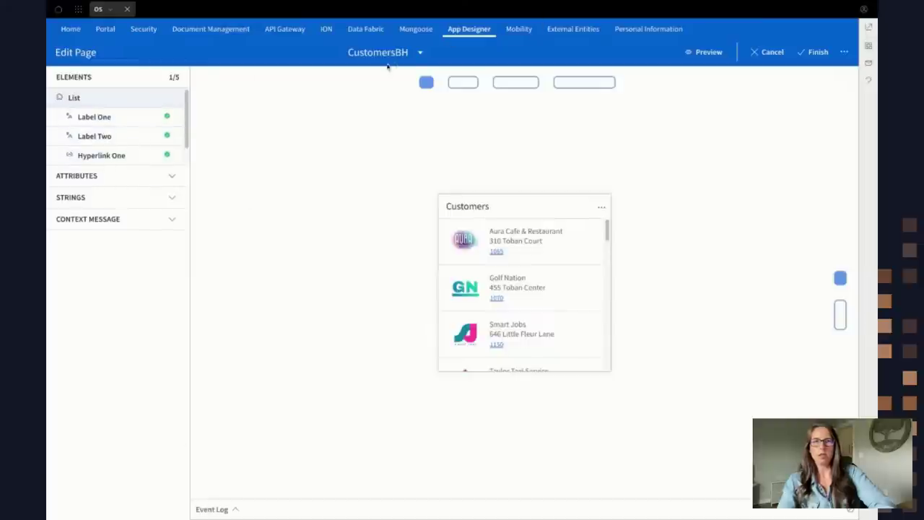
pyautogui.click(419, 53)
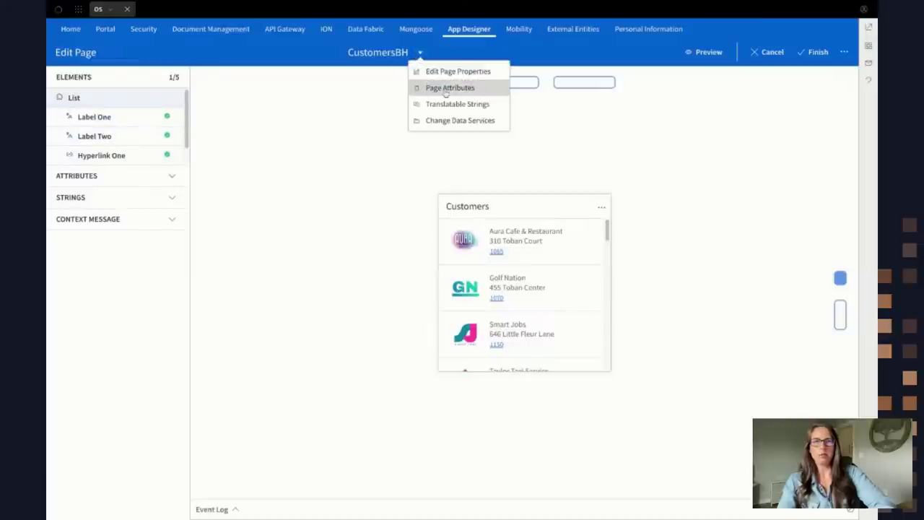
pyautogui.click(446, 89)
pyautogui.click(114, 144)
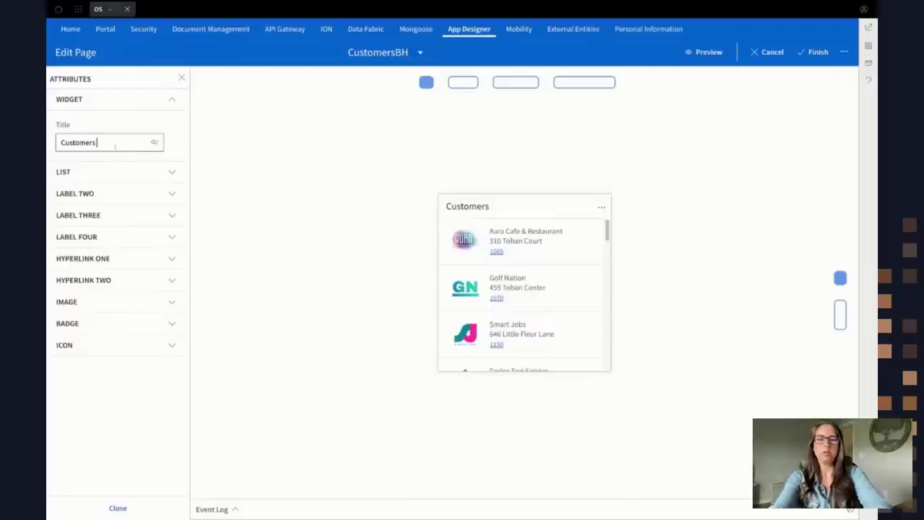
pyautogui.write('Listing')
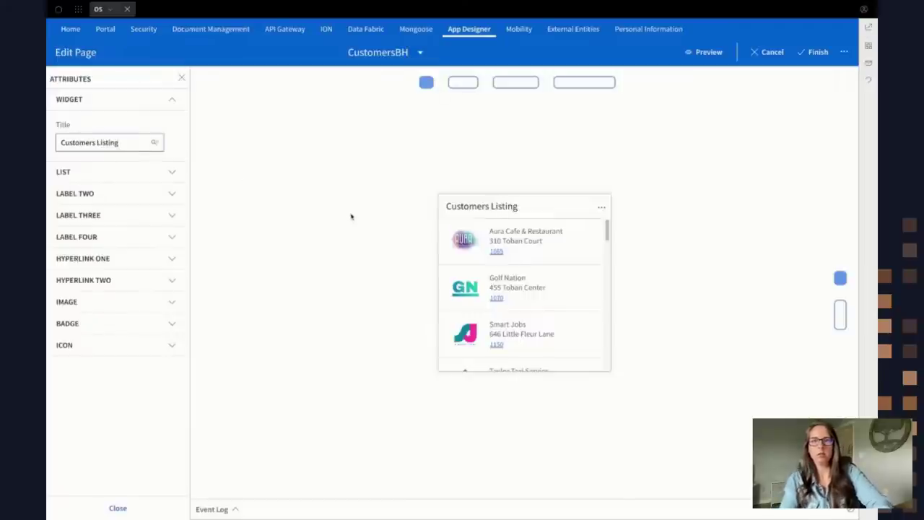
pyautogui.click(817, 54)
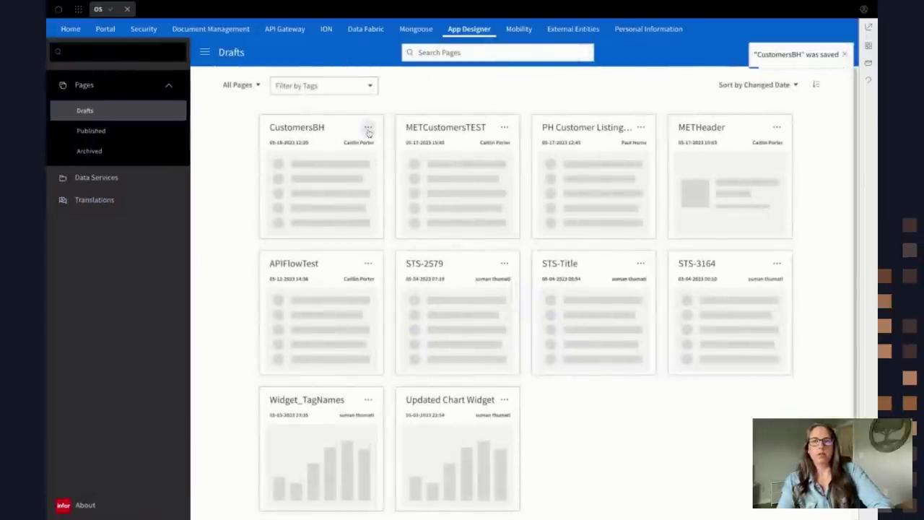
# Step: Open the publish settings for the edited CustomersBH draft
pyautogui.click(368, 128)
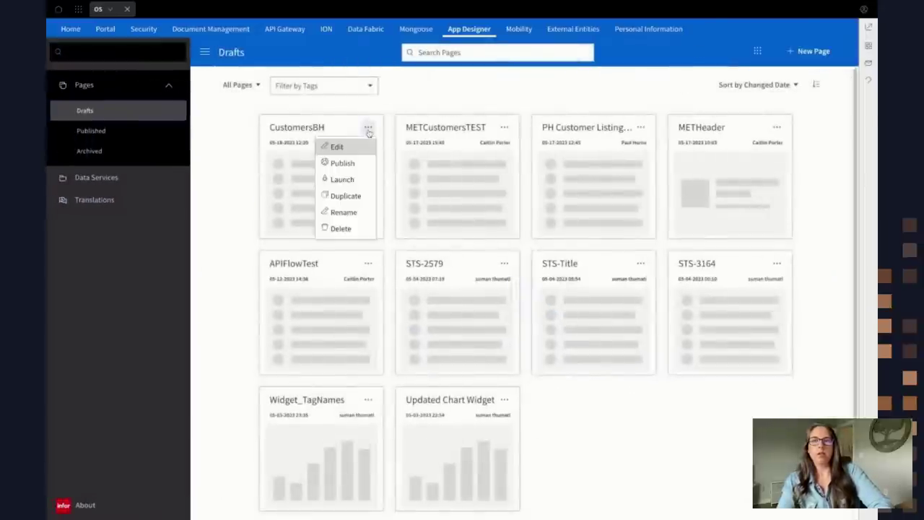
pyautogui.click(342, 163)
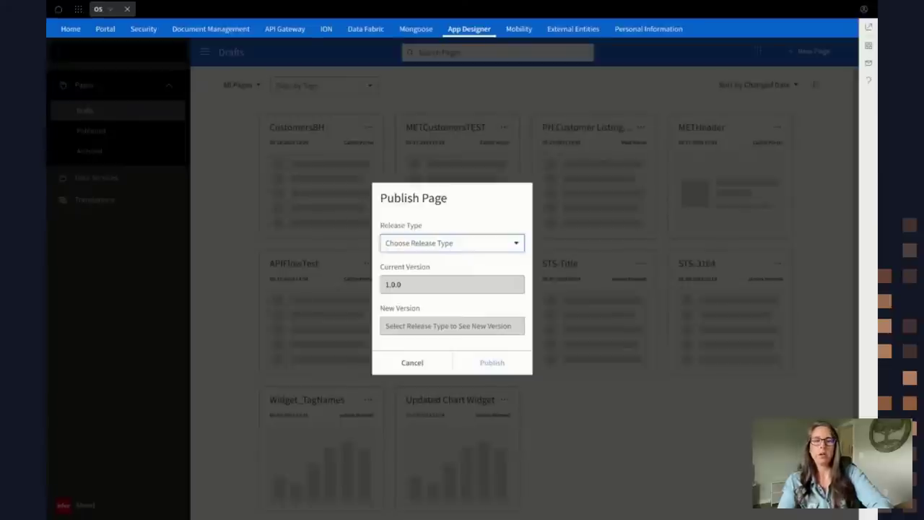
# Step: Try the Major Release, Minor Release and Patch release types in turn to compare the new version numbers
pyautogui.click(444, 242)
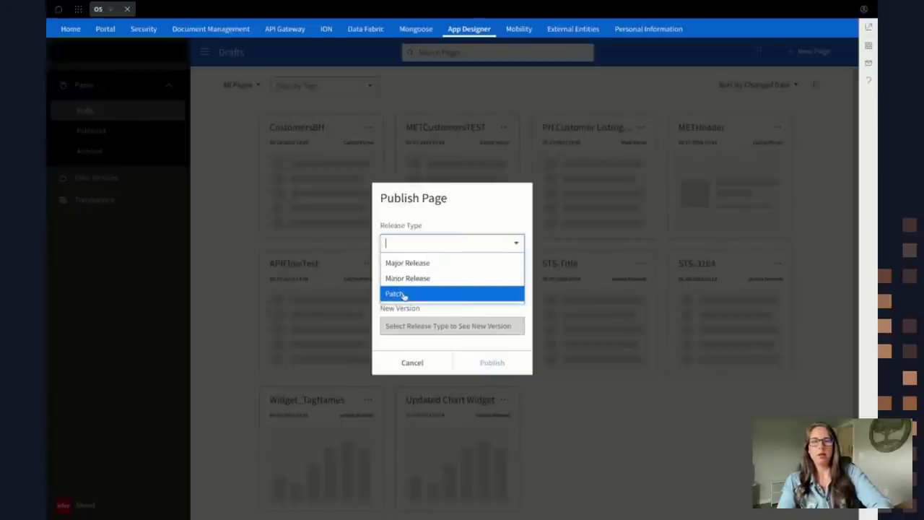
pyautogui.click(423, 268)
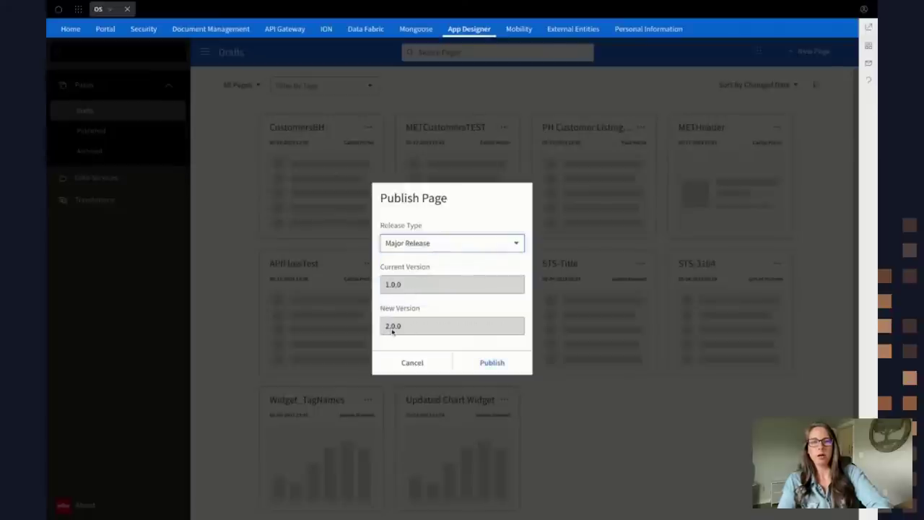
pyautogui.click(416, 243)
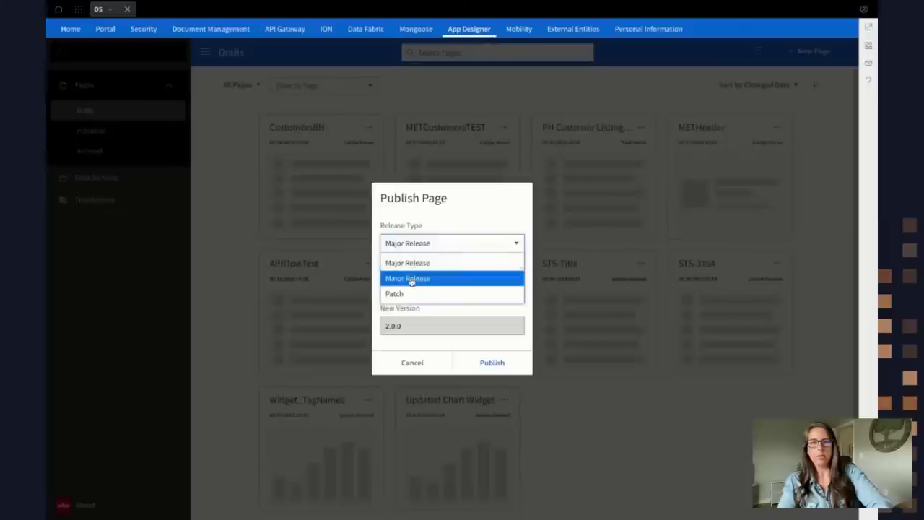
pyautogui.click(411, 279)
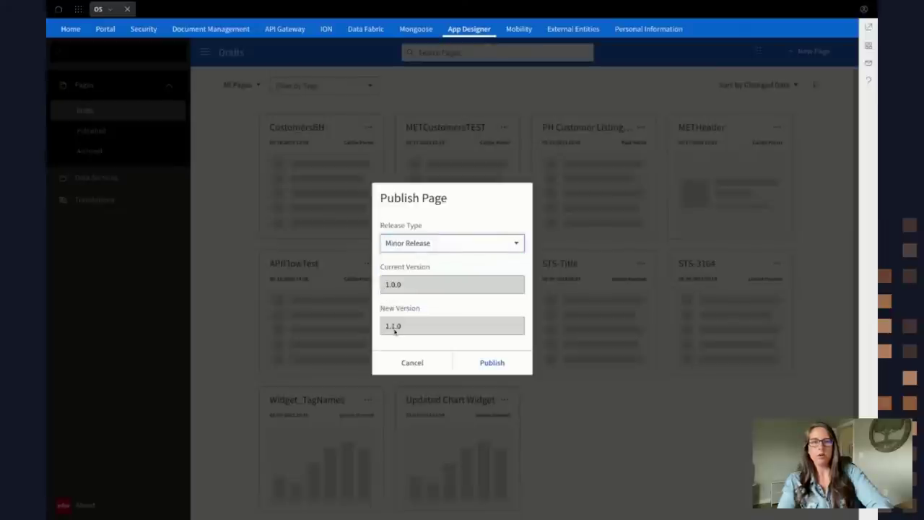
pyautogui.click(417, 248)
pyautogui.click(405, 294)
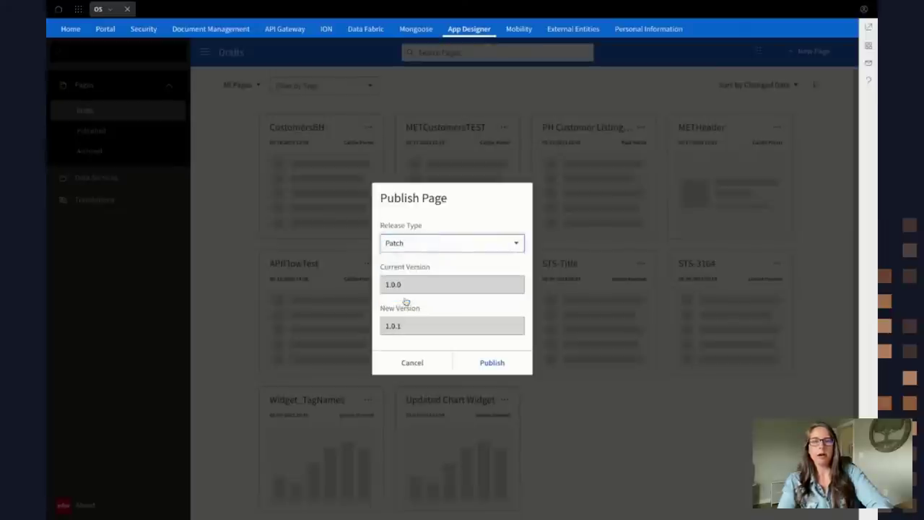
pyautogui.doubleClick(402, 329)
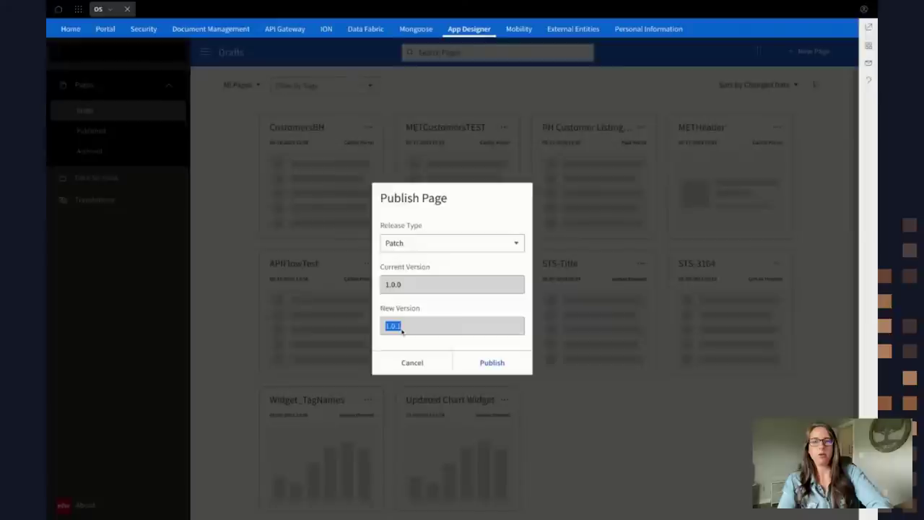
# Step: Choose Minor Release as the release type and publish the new version of CustomersBH
pyautogui.click(439, 245)
pyautogui.click(423, 277)
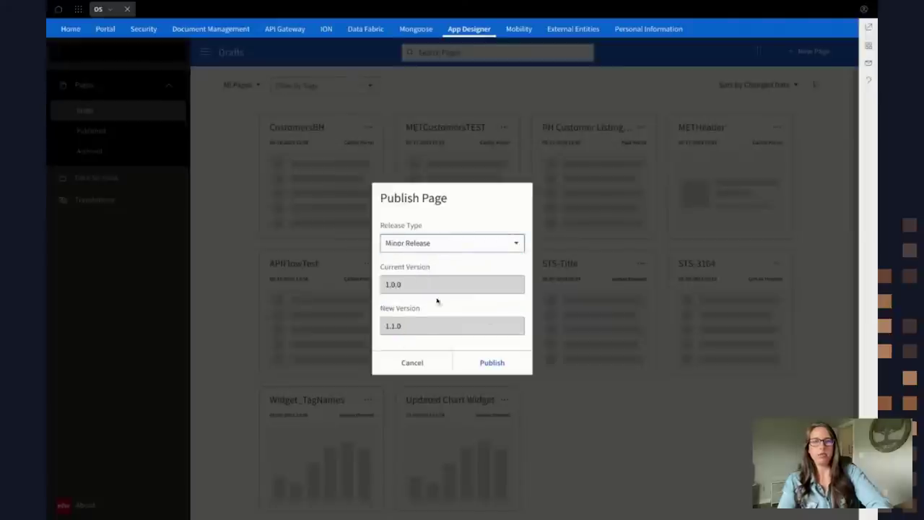
pyautogui.click(489, 361)
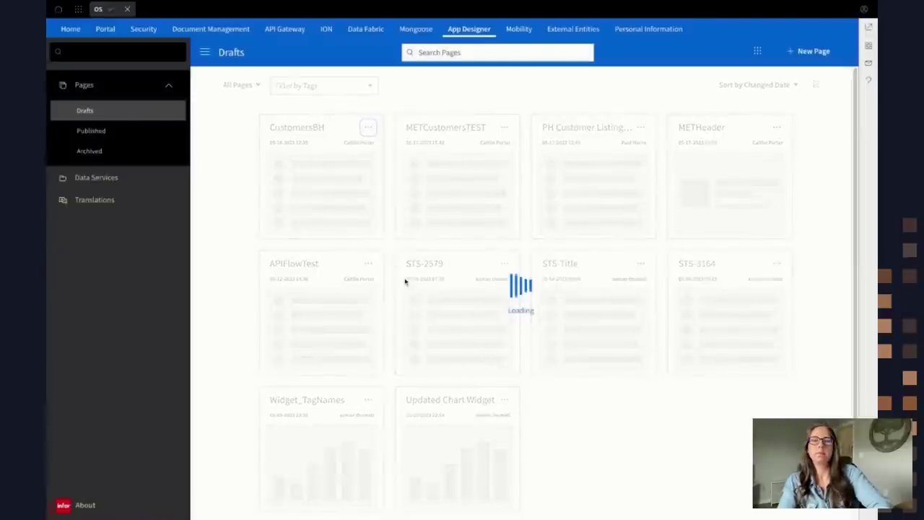
# Step: Open the settings of the published CustomersBH page and check its current and deployed versions
pyautogui.click(127, 131)
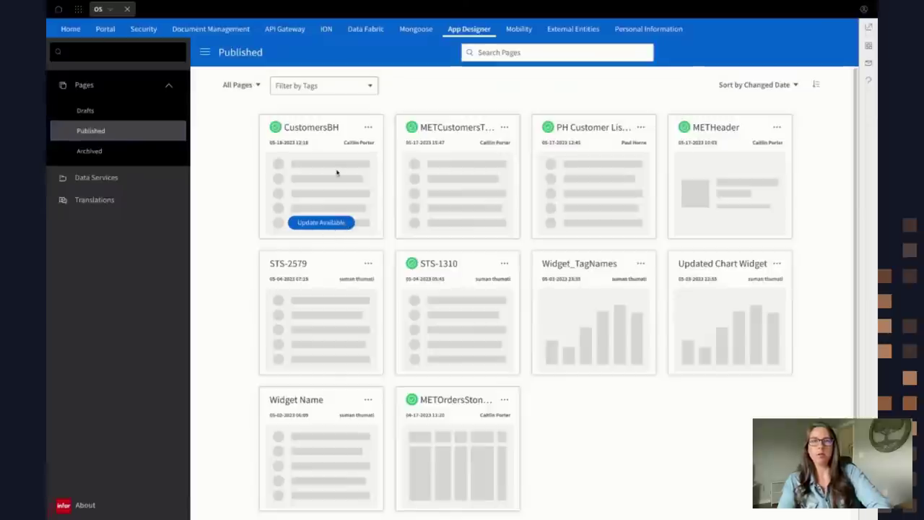
pyautogui.click(368, 127)
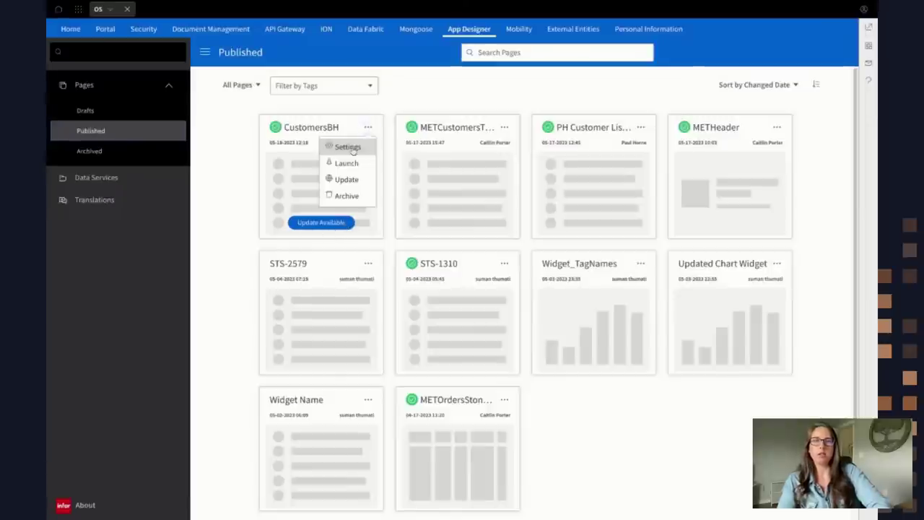
pyautogui.click(347, 147)
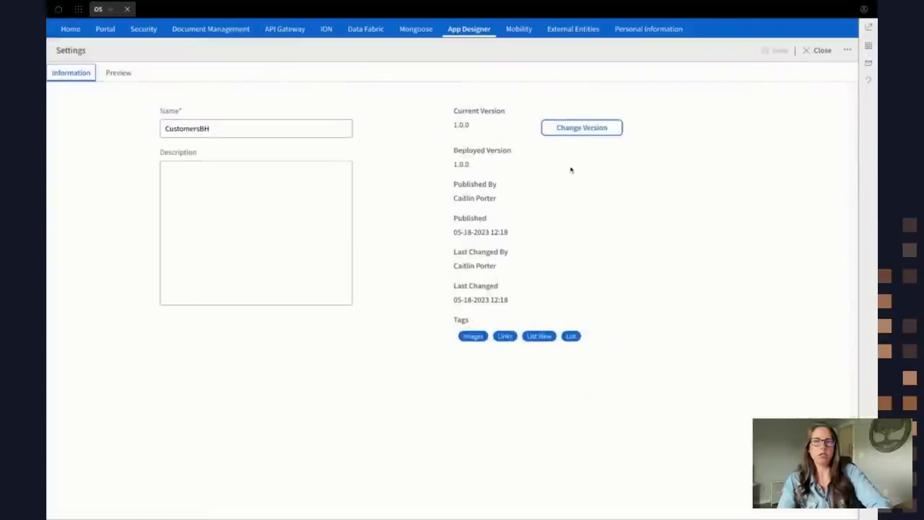
pyautogui.doubleClick(461, 125)
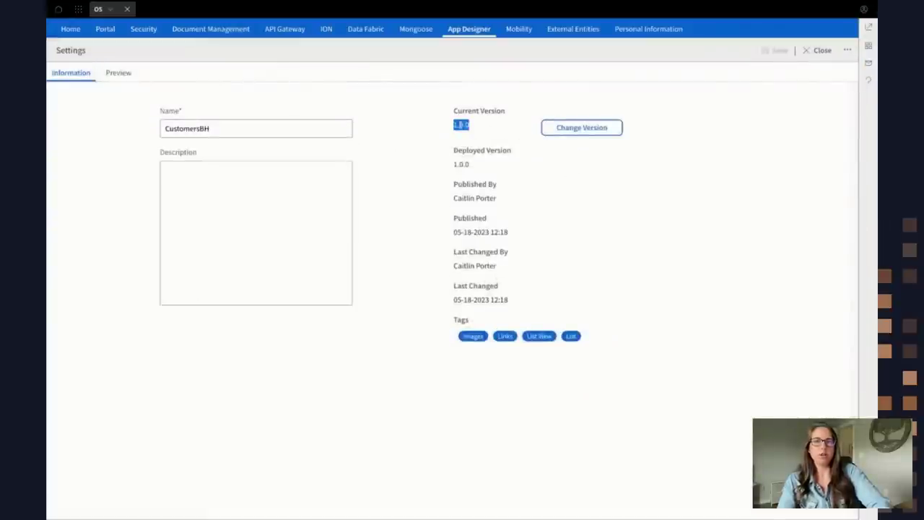
pyautogui.doubleClick(457, 163)
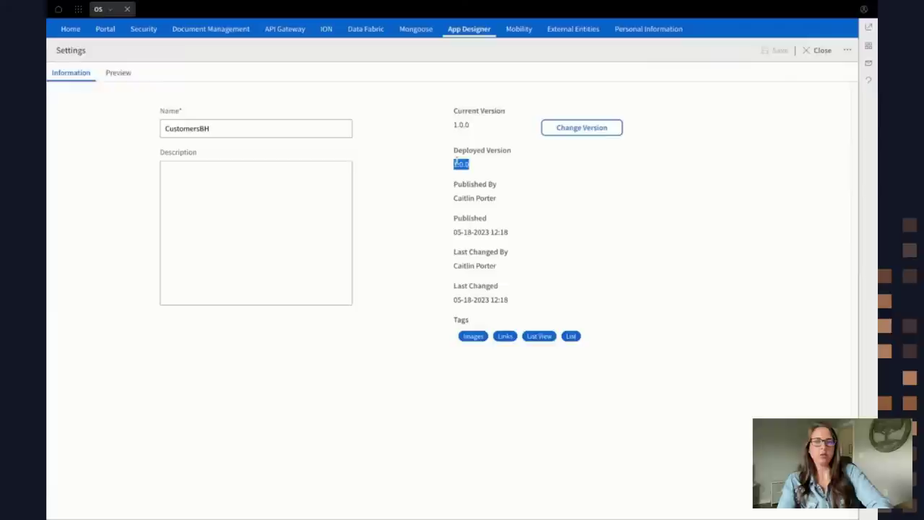
pyautogui.click(473, 171)
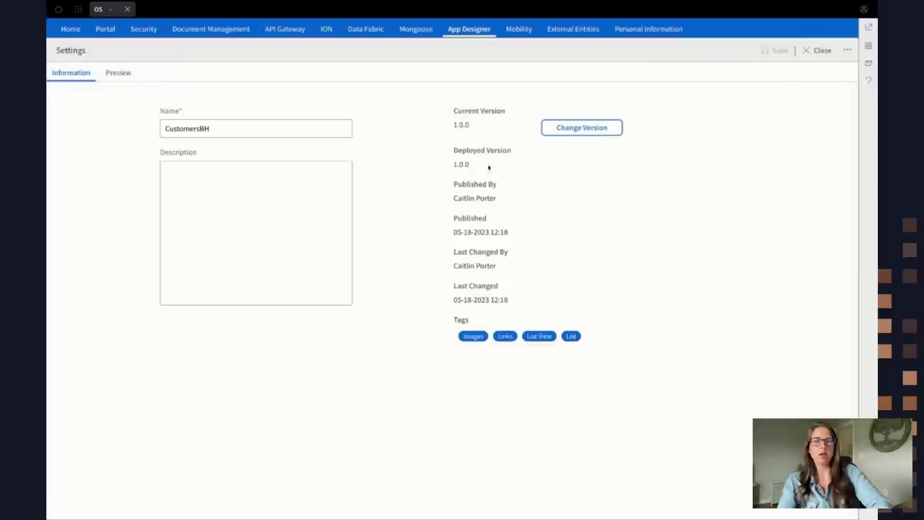
# Step: Change the current version of the published CustomersBH page to 1.1.0
pyautogui.click(591, 130)
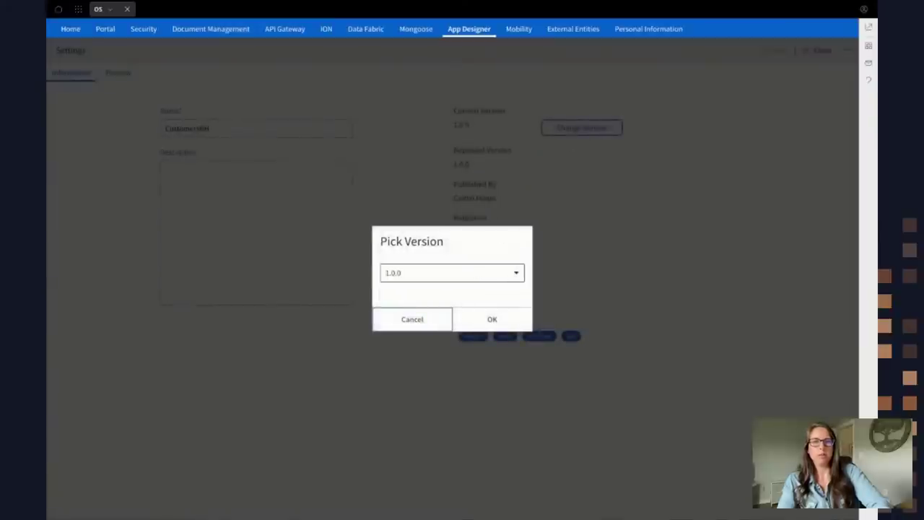
pyautogui.click(451, 272)
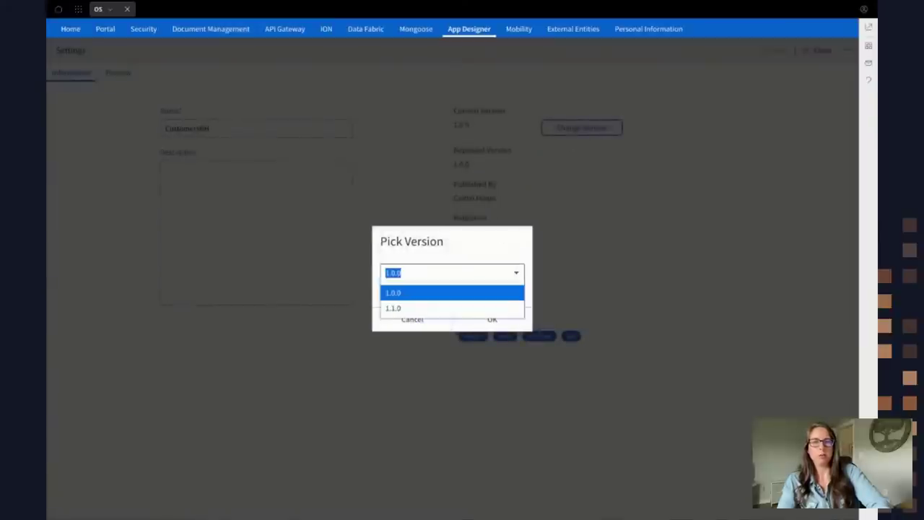
pyautogui.click(482, 308)
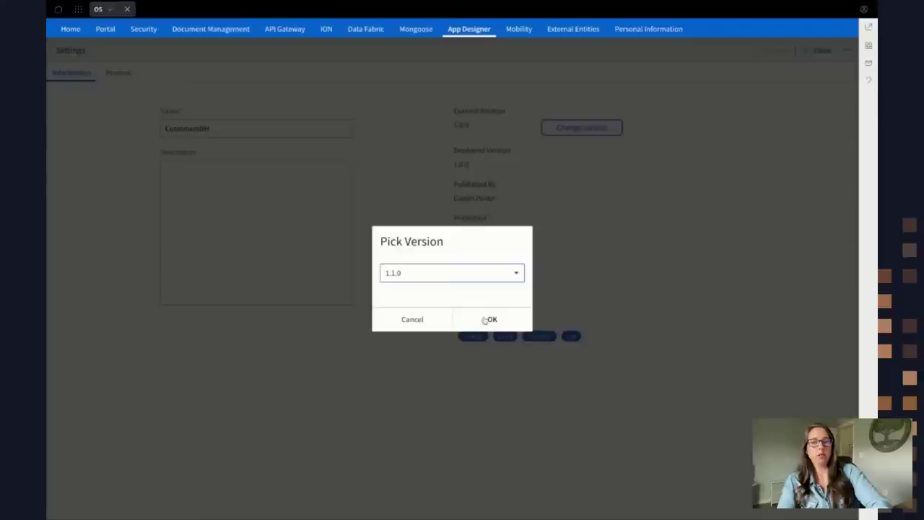
pyautogui.click(494, 274)
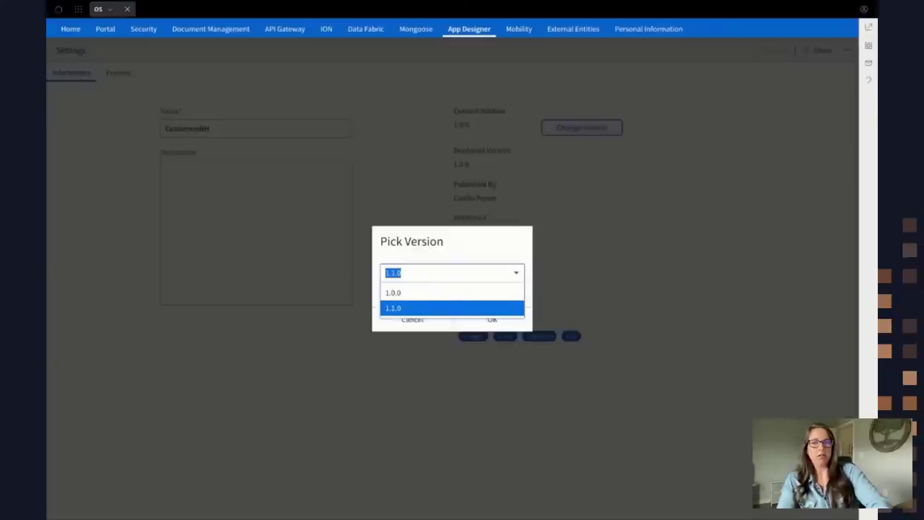
pyautogui.press('Return')
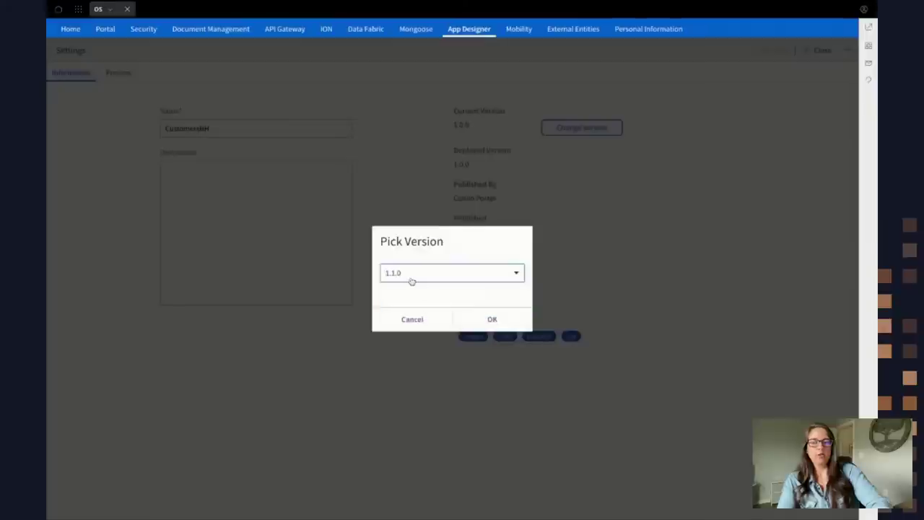
pyautogui.click(494, 320)
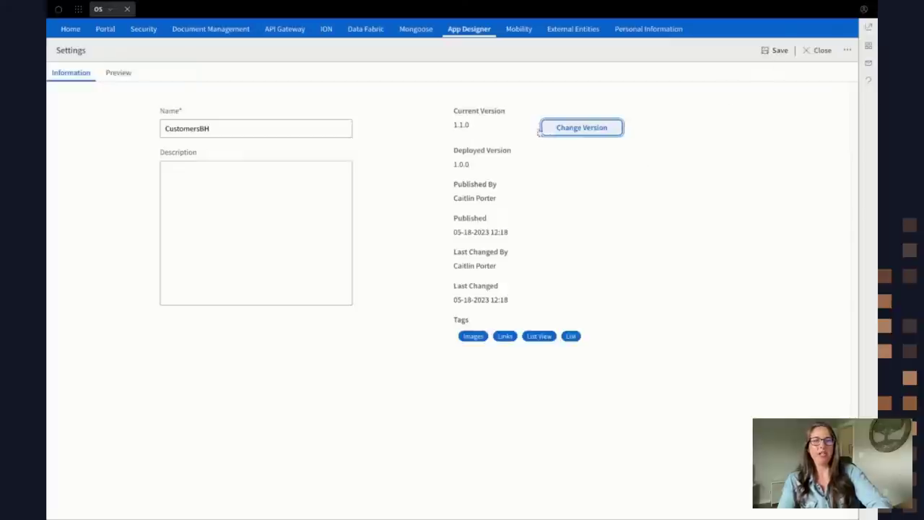
# Step: Save the CustomersBH page settings and deploy the new version to Portal
pyautogui.click(822, 50)
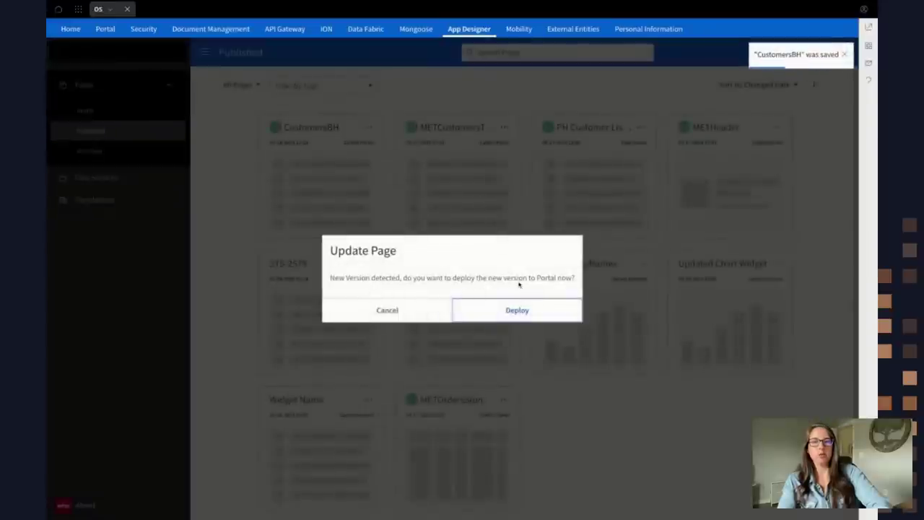
pyautogui.click(509, 312)
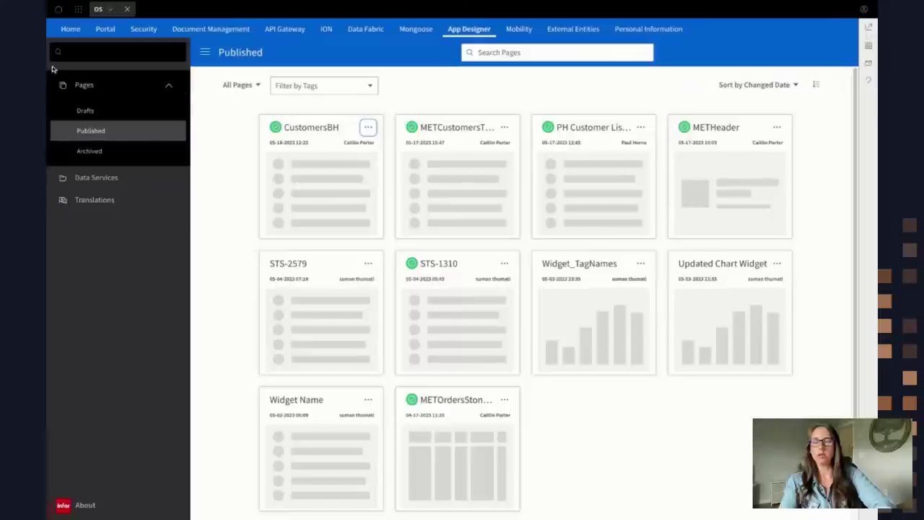
# Step: Open the Builder Hour workspace and bring up the widget catalog for it
pyautogui.click(78, 10)
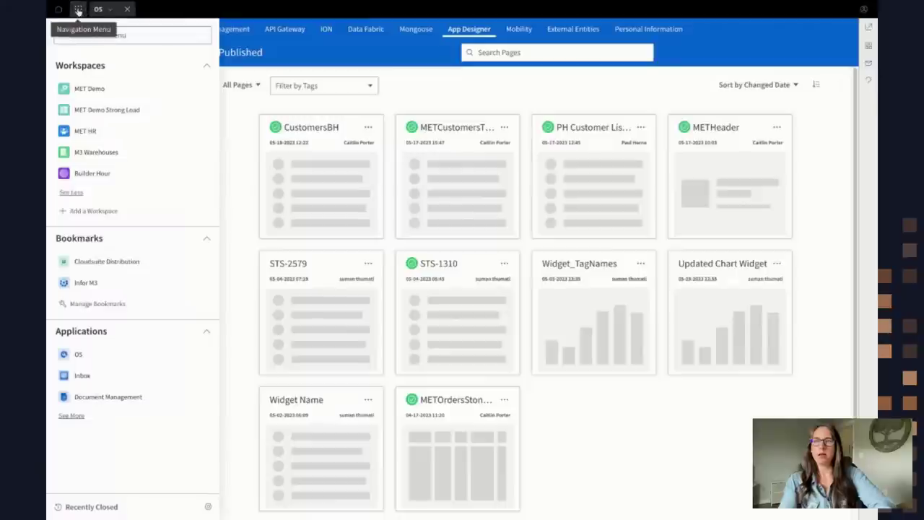
pyautogui.click(88, 172)
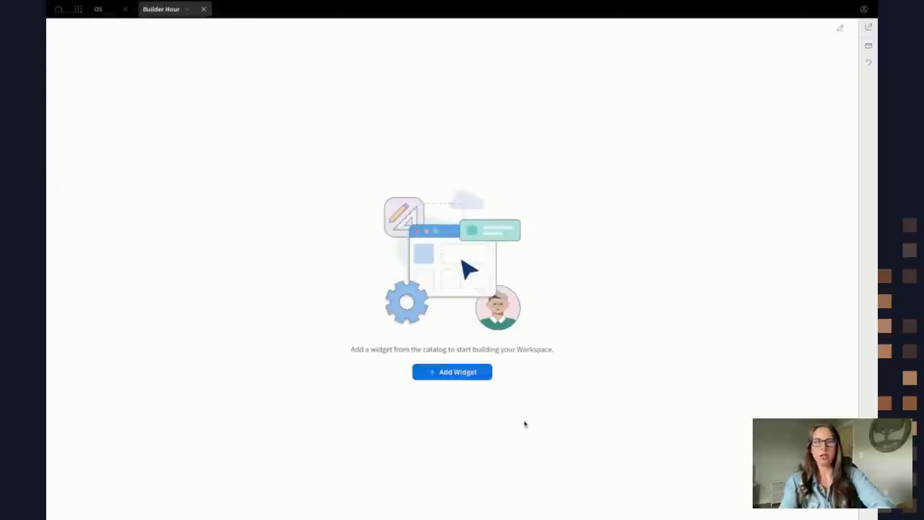
pyautogui.click(452, 372)
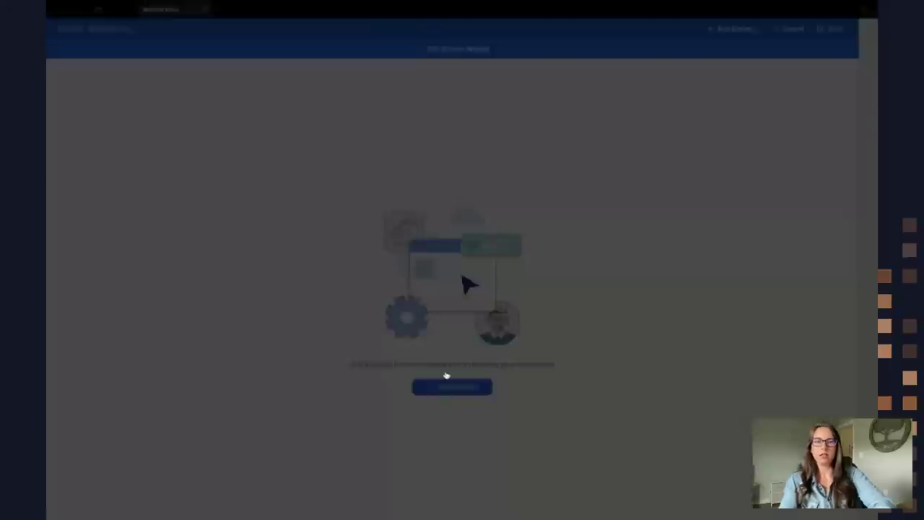
# Step: Search the widget catalog for "customers" and add the CustomersBH widget to the workspace
pyautogui.doubleClick(267, 101)
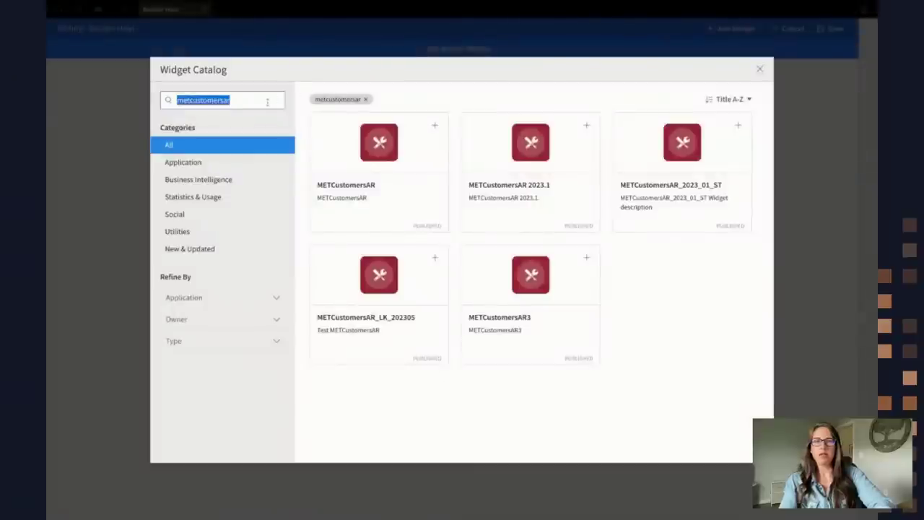
pyautogui.press('BackSpace')
pyautogui.press('Return')
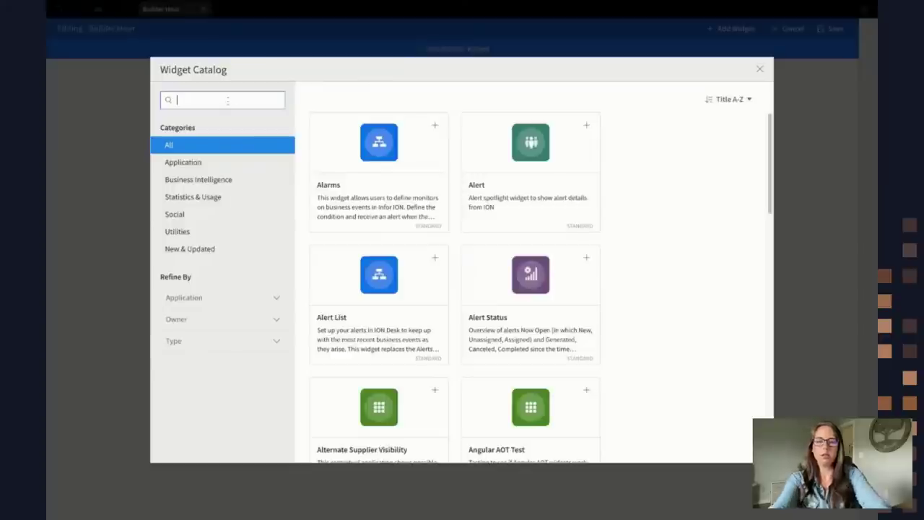
pyautogui.write('customersb')
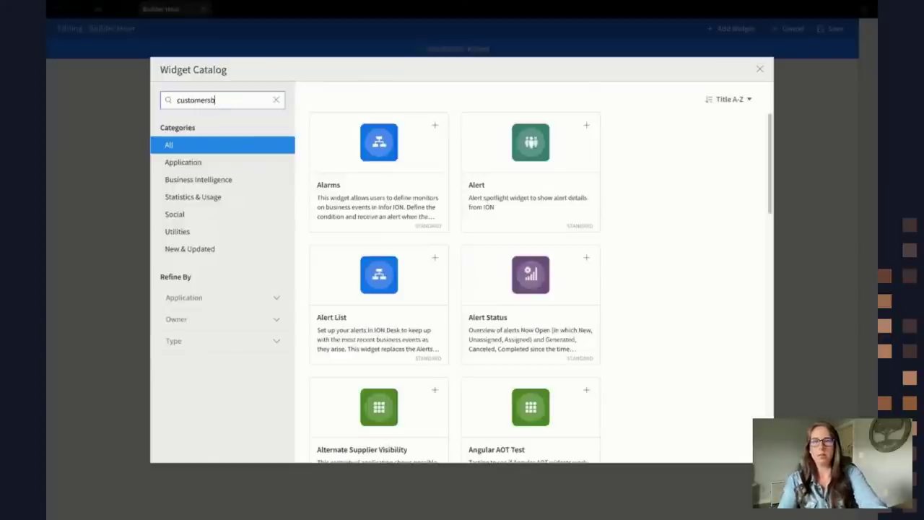
pyautogui.press('Return')
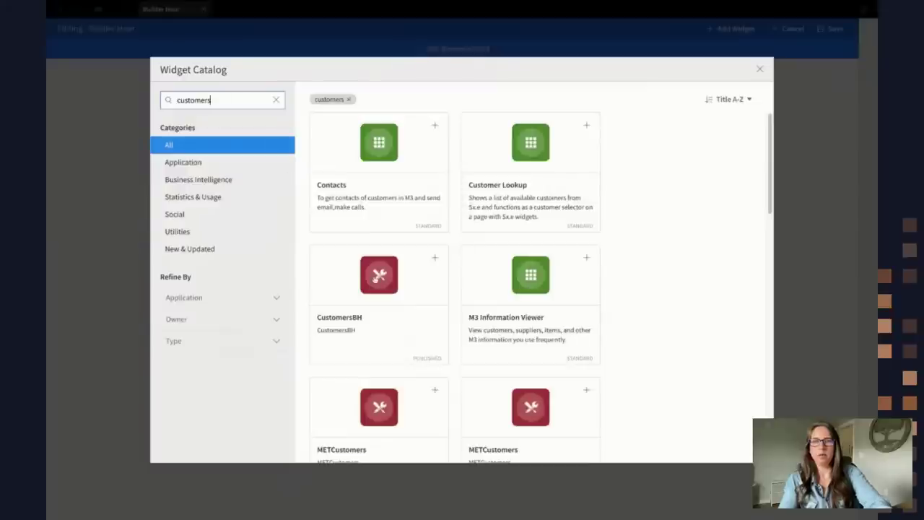
pyautogui.click(435, 258)
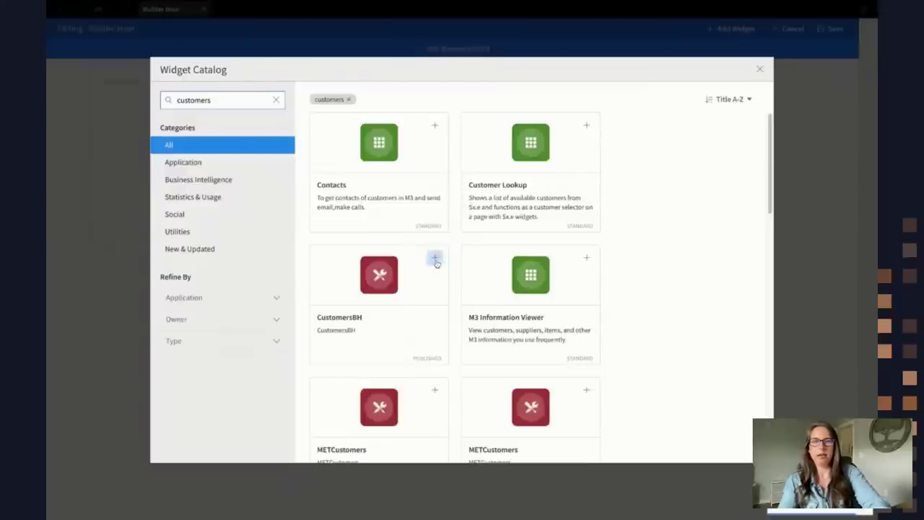
pyautogui.click(760, 70)
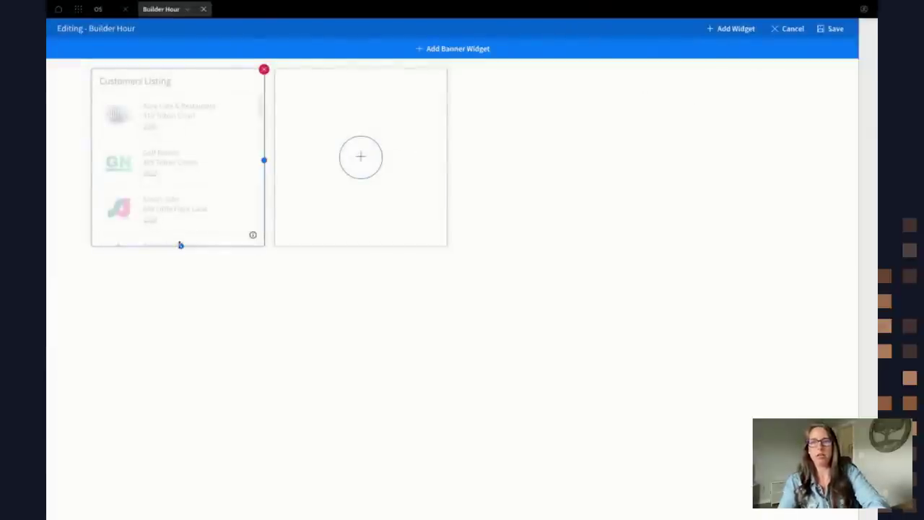
# Step: Stretch the Customers Listing widget downward to about twice its height and save the Builder Hour workspace
pyautogui.moveTo(180, 244); pyautogui.dragTo(191, 417)
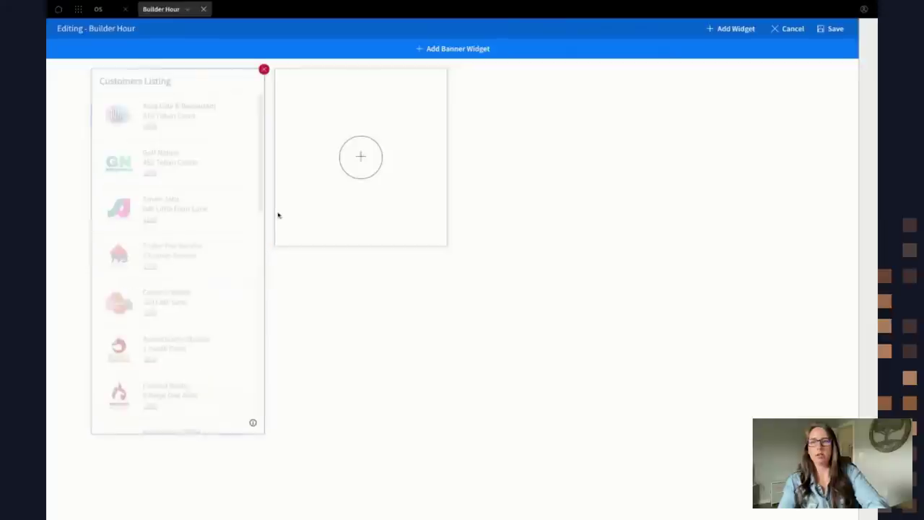
pyautogui.click(821, 30)
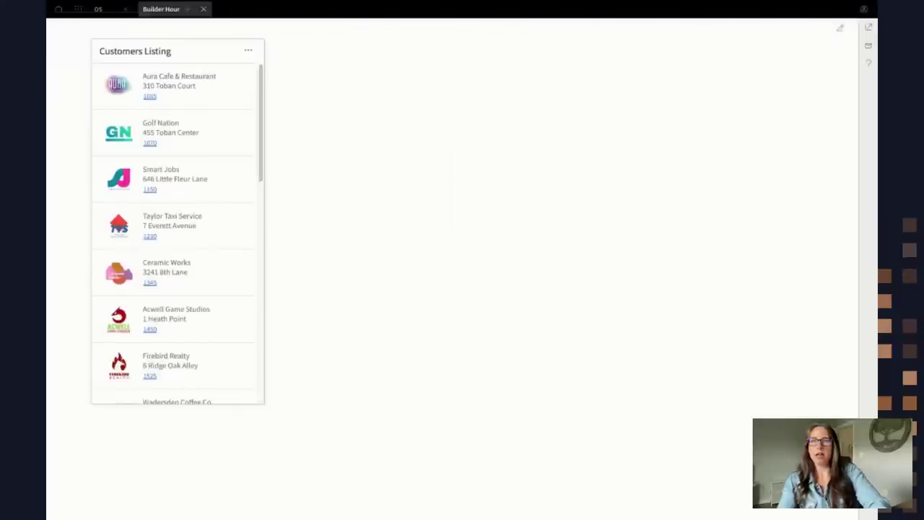
# Step: Test the customer number links for Aura Cafe & Restaurant and Golf Nation, and look through the Customers Listing widget
pyautogui.click(153, 100)
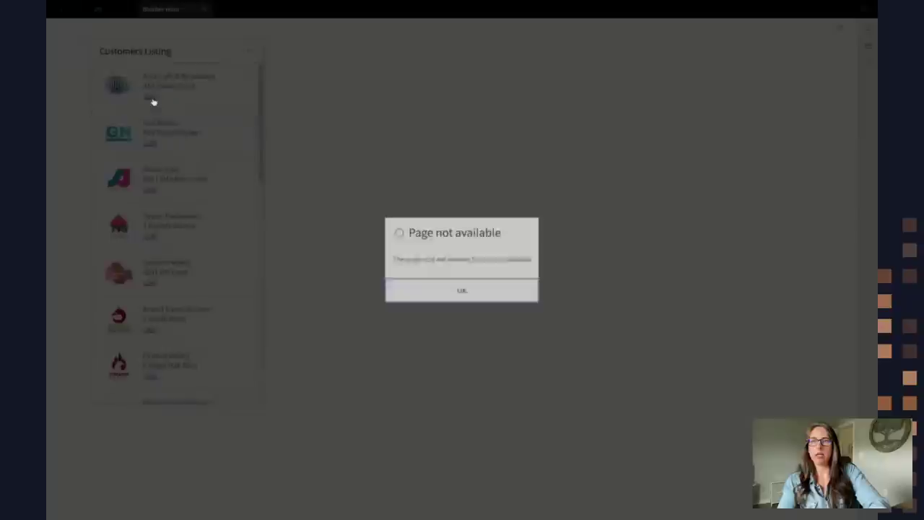
pyautogui.click(436, 292)
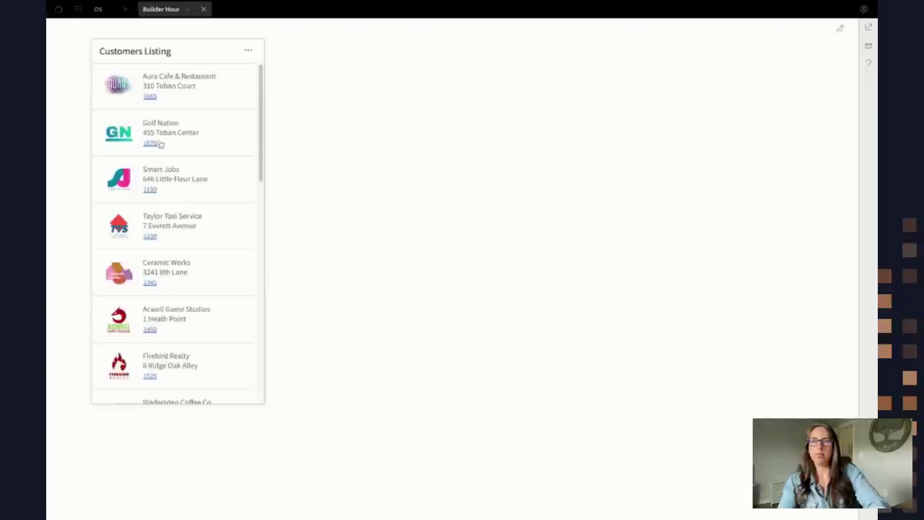
pyautogui.click(159, 143)
pyautogui.click(482, 300)
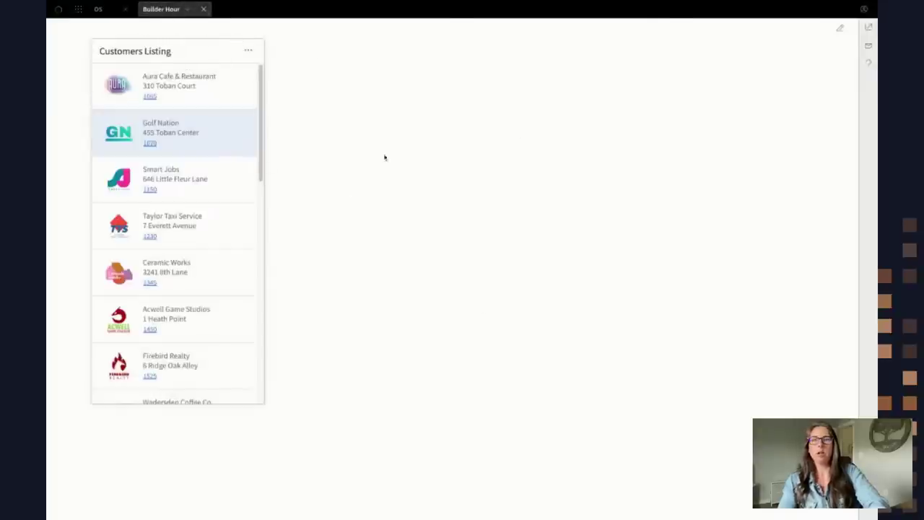
pyautogui.scroll(-1, 184, 173)
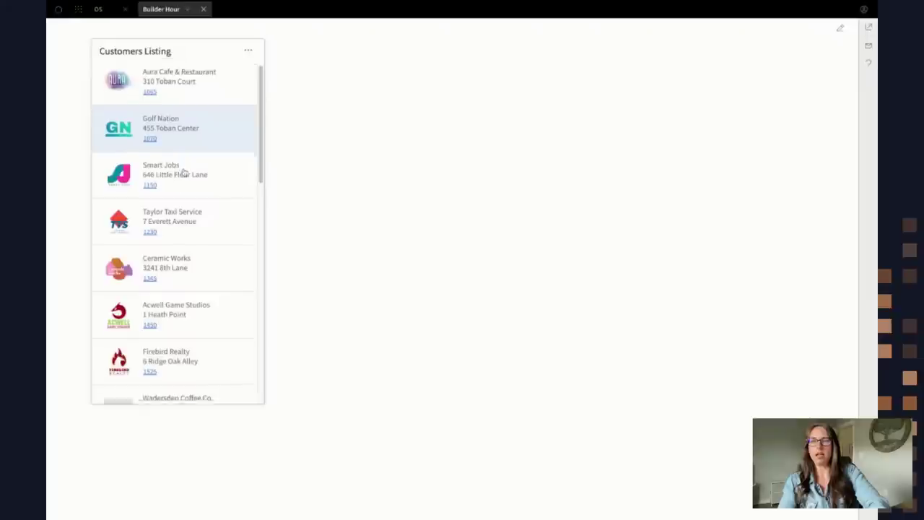
pyautogui.scroll(-5, 184, 173)
pyautogui.scroll(5, 184, 173)
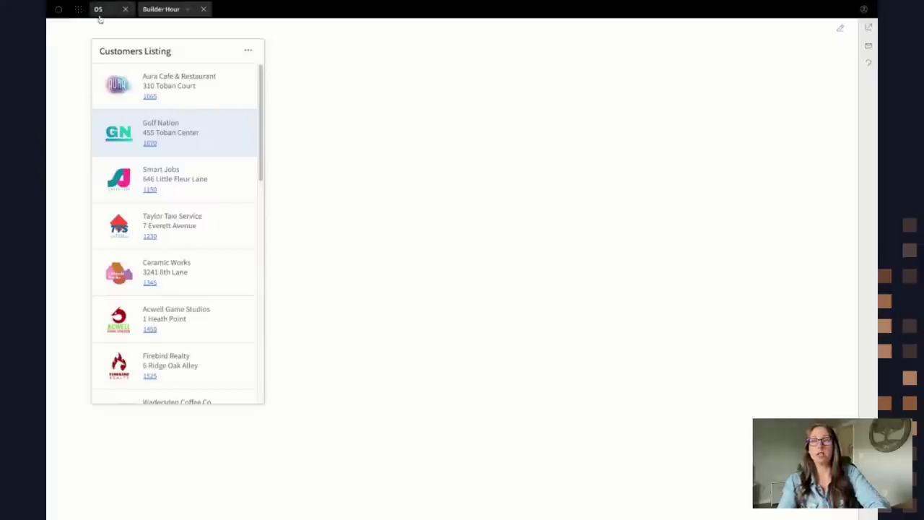
# Step: Close the Builder Hour workspace and start creating a new data service of type ION API in App Designer
pyautogui.click(204, 9)
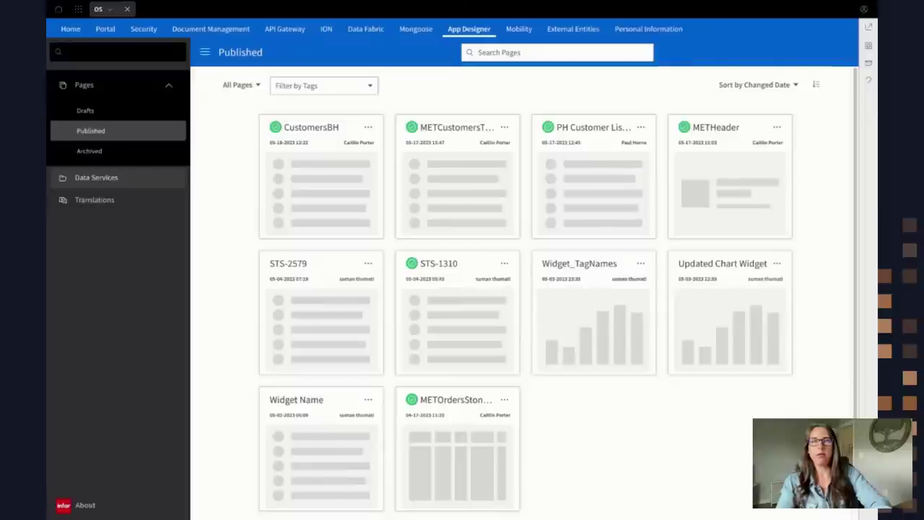
pyautogui.click(116, 177)
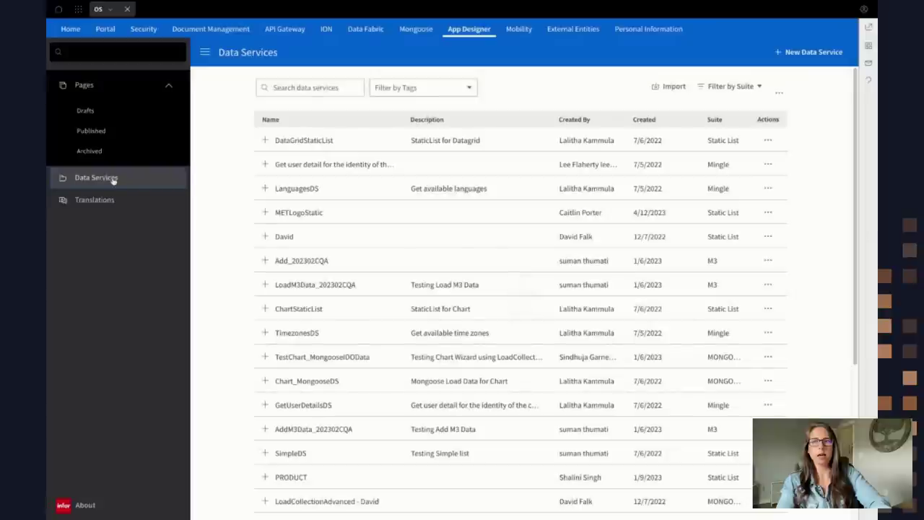
pyautogui.click(799, 55)
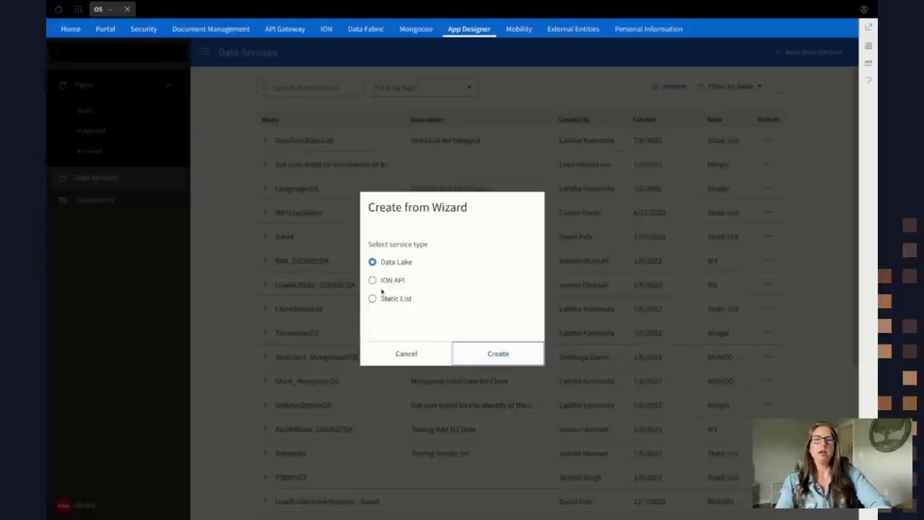
pyautogui.click(372, 281)
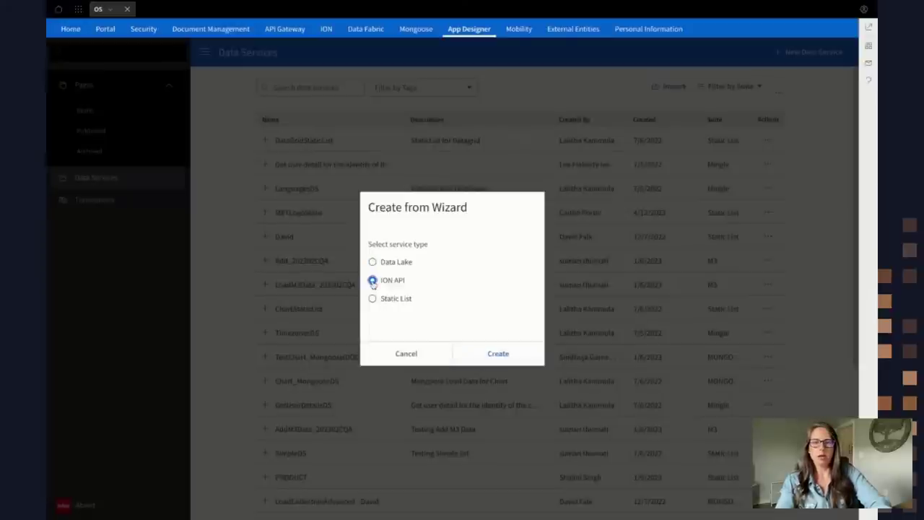
pyautogui.click(496, 357)
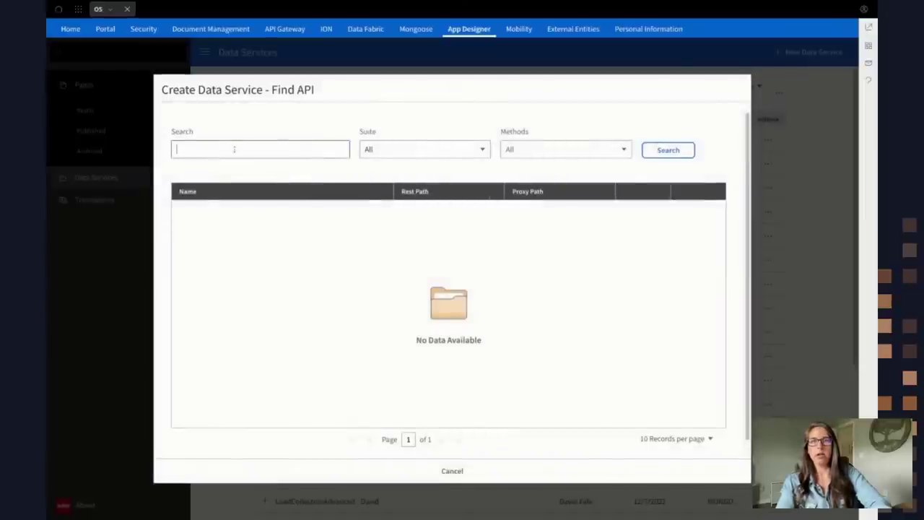
pyautogui.click(466, 151)
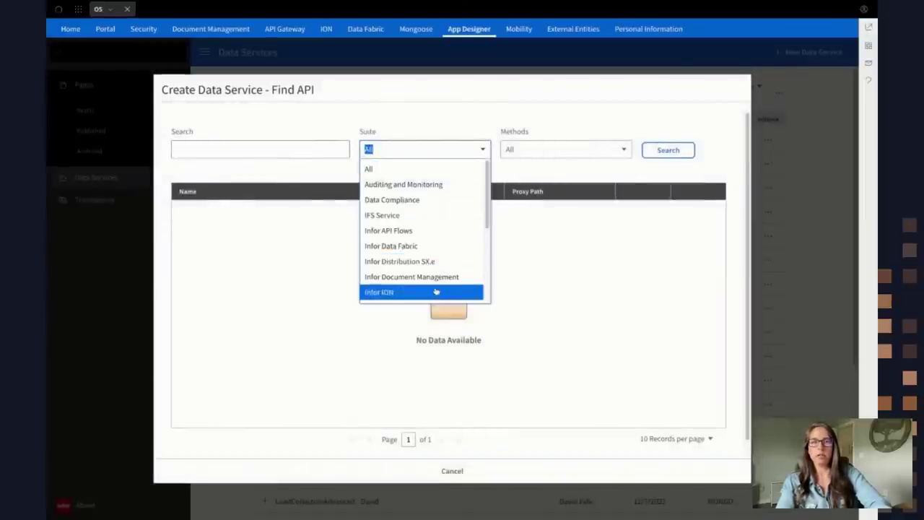
pyautogui.click(439, 147)
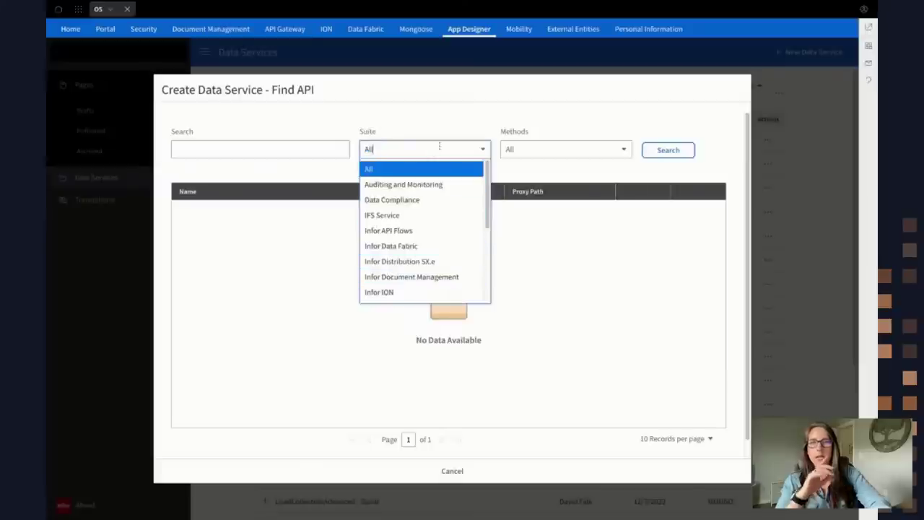
pyautogui.click(481, 153)
pyautogui.click(558, 153)
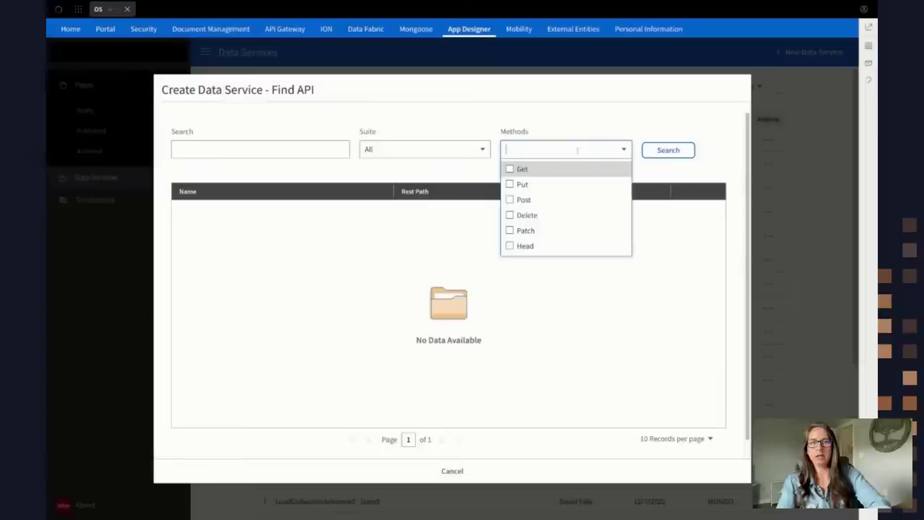
pyautogui.click(604, 134)
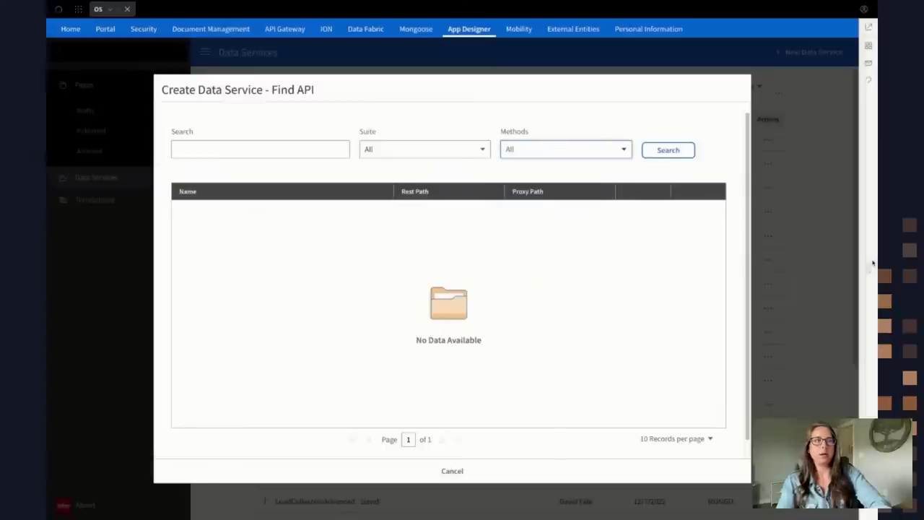
# Step: Search the APIs for "Lstwarehouses" and select the List Warehouses API whose v2 proxy path ends in MMS005MI
pyautogui.click(297, 152)
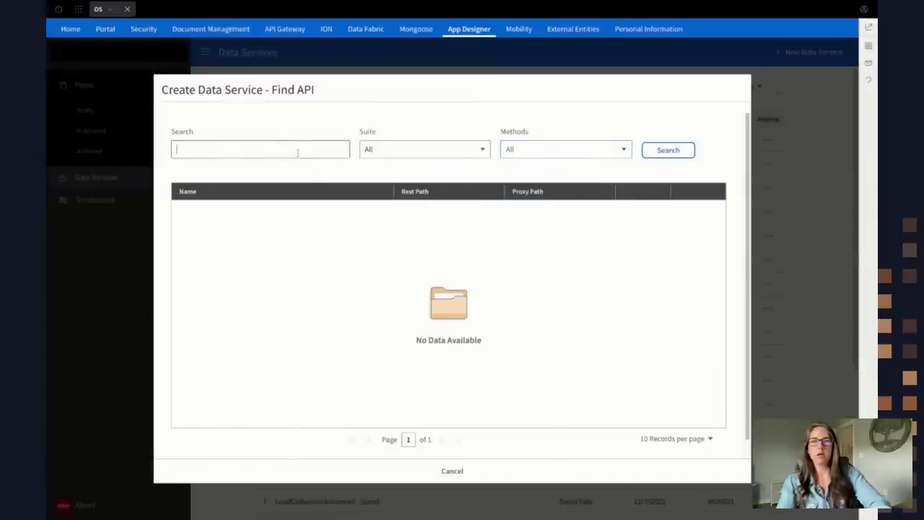
pyautogui.write('Lstwarehouses')
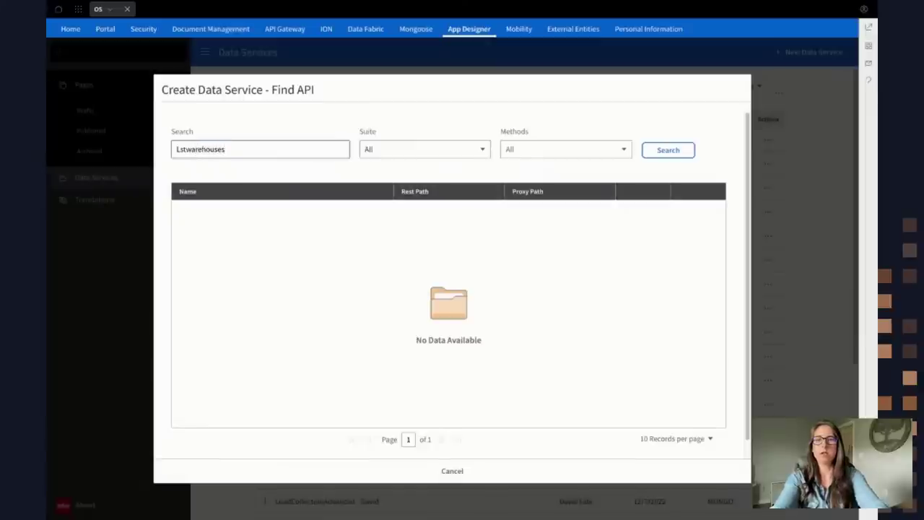
pyautogui.hotkey('ctrl', 'a')
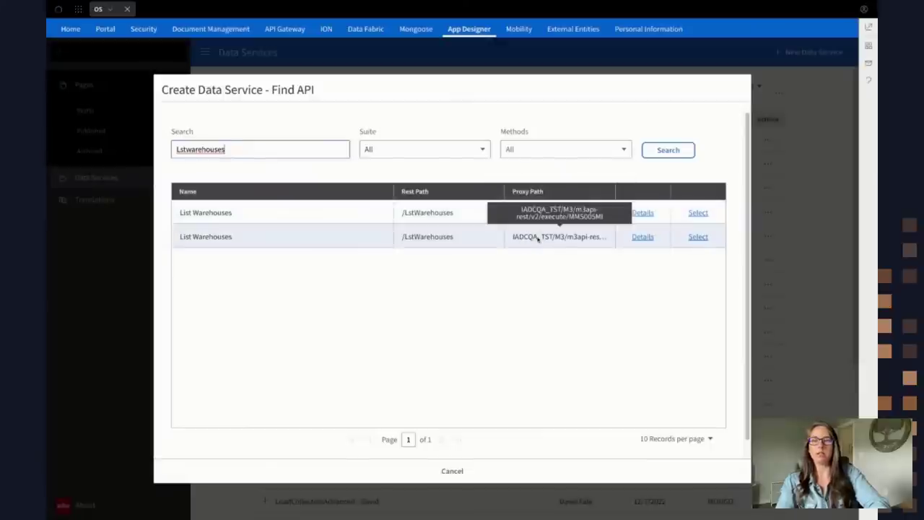
pyautogui.click(696, 237)
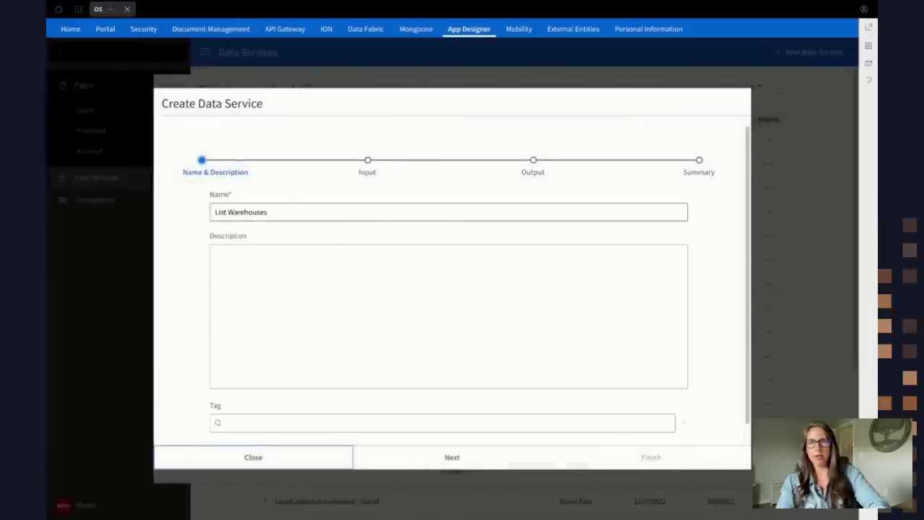
# Step: Name the data service M3WarehousesTest, leave its description empty, and continue to the input settings
pyautogui.doubleClick(220, 212)
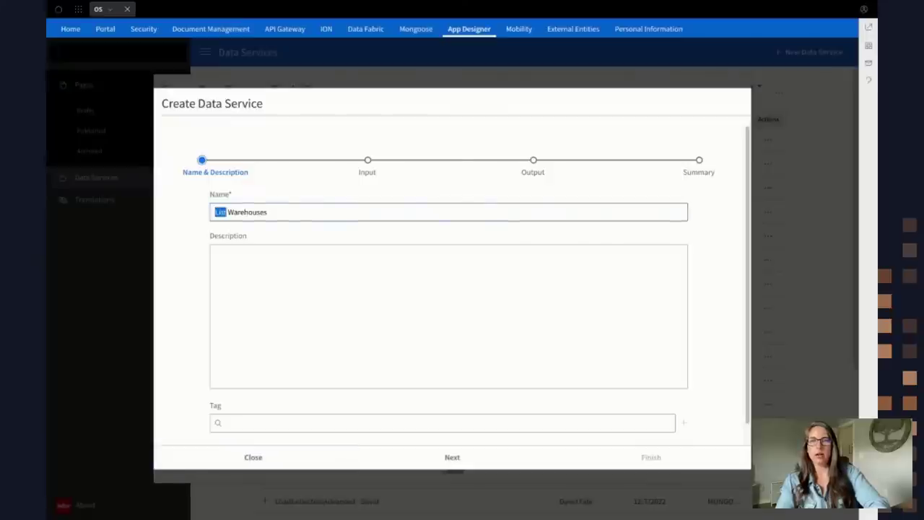
pyautogui.hotkey('ctrl', 'a')
pyautogui.write('M3')
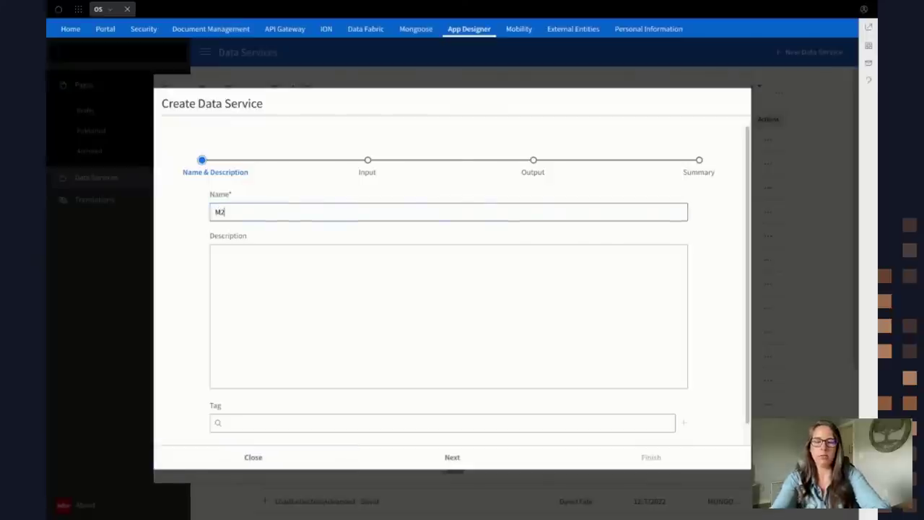
pyautogui.write('WarehousesTest')
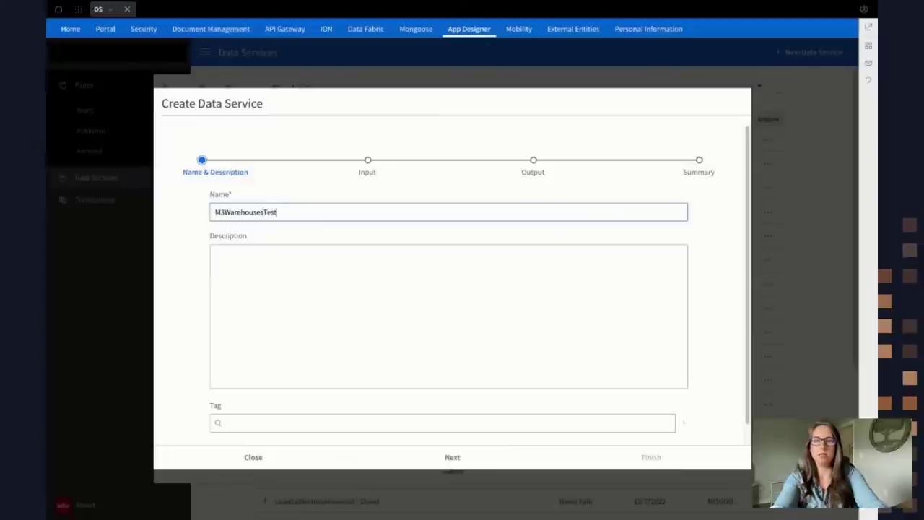
pyautogui.click(343, 329)
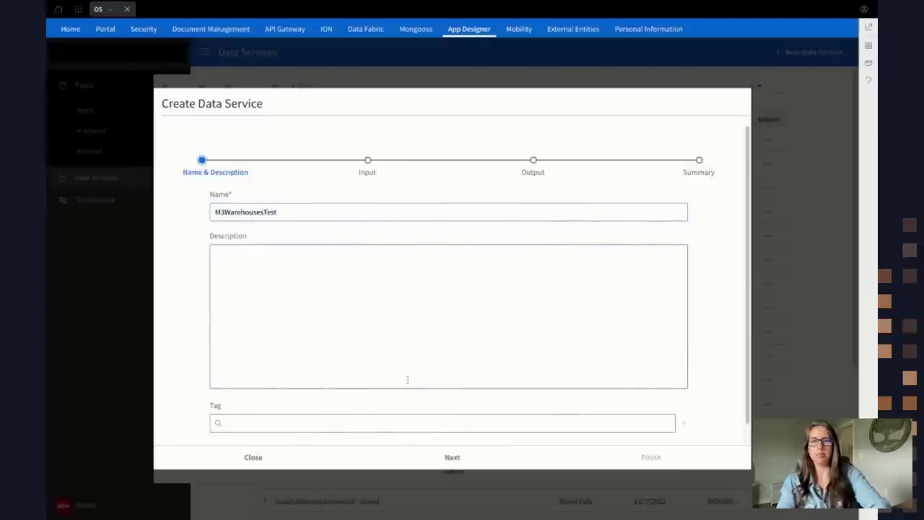
pyautogui.click(453, 458)
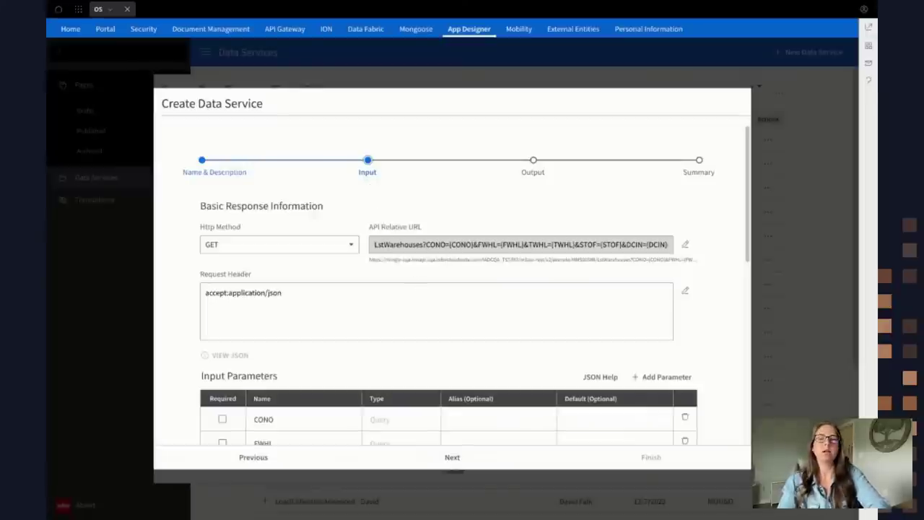
# Step: Examine the input settings: HTTP method, relative URL with its query parameters, request header, and the full list of input parameters
pyautogui.scroll(-1, 308, 216)
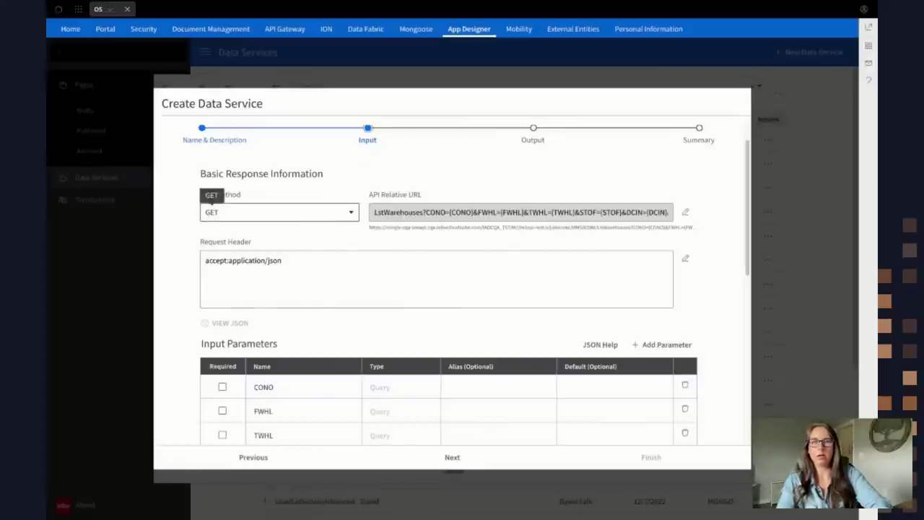
pyautogui.doubleClick(424, 212)
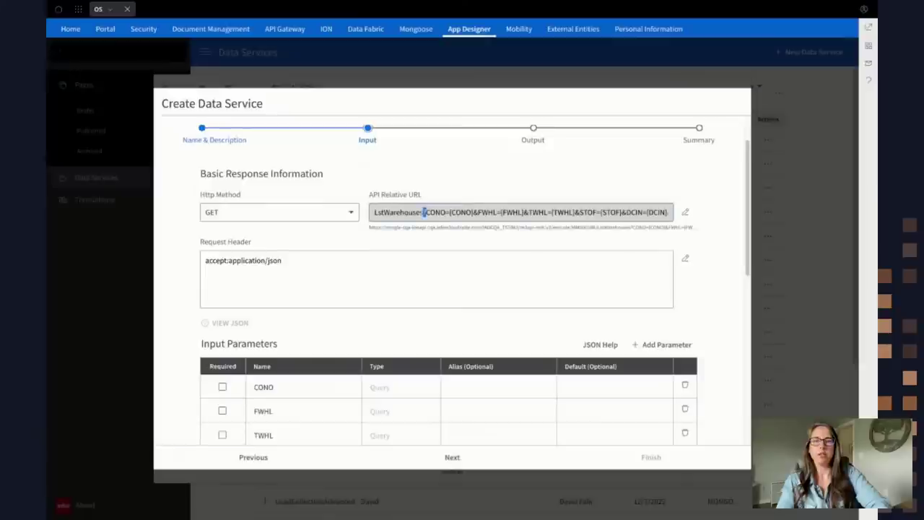
pyautogui.click(425, 213)
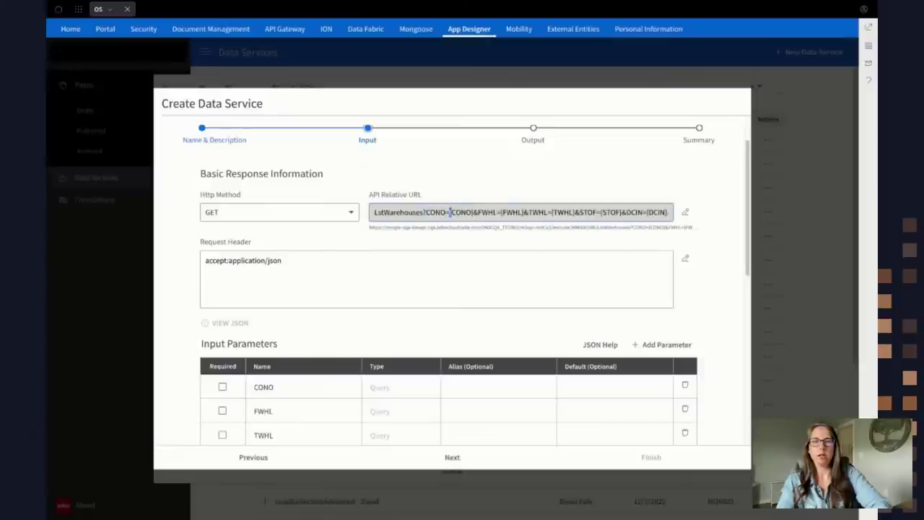
pyautogui.scroll(-1, 404, 285)
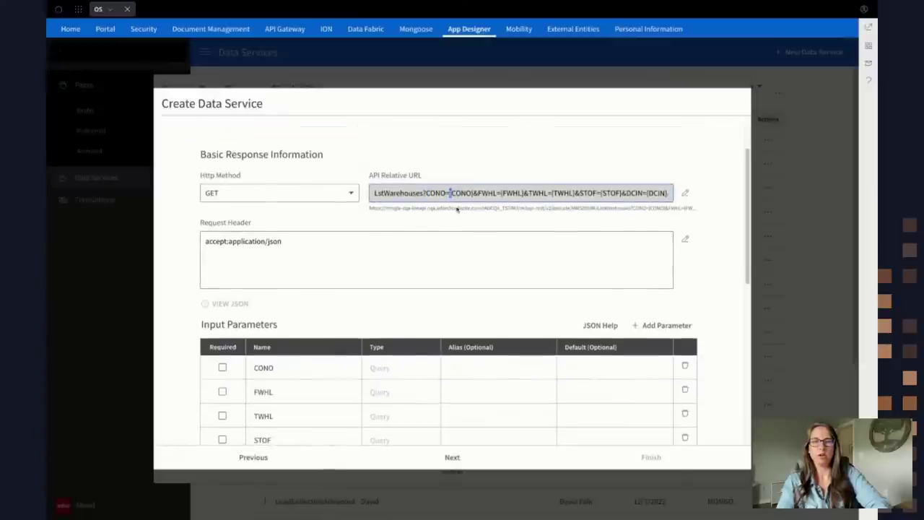
pyautogui.scroll(-1, 403, 286)
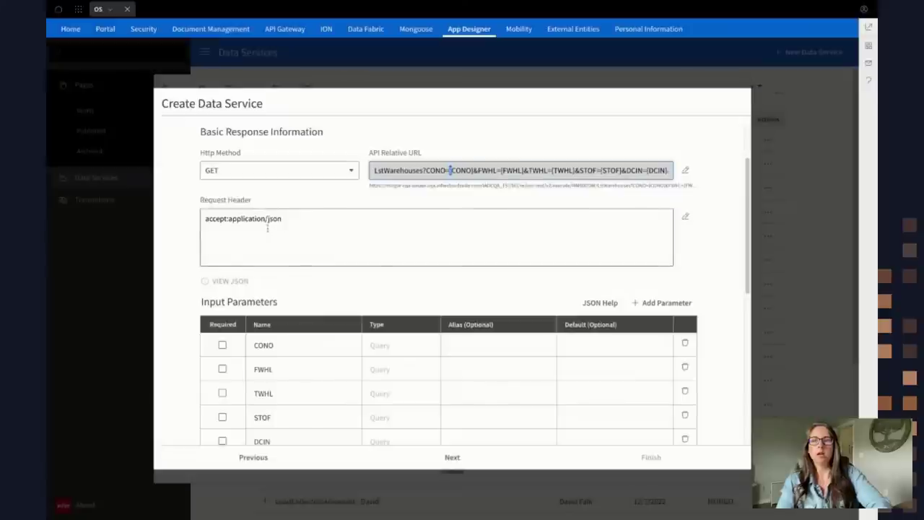
pyautogui.scroll(-1, 267, 228)
pyautogui.moveTo(268, 196); pyautogui.dragTo(290, 208)
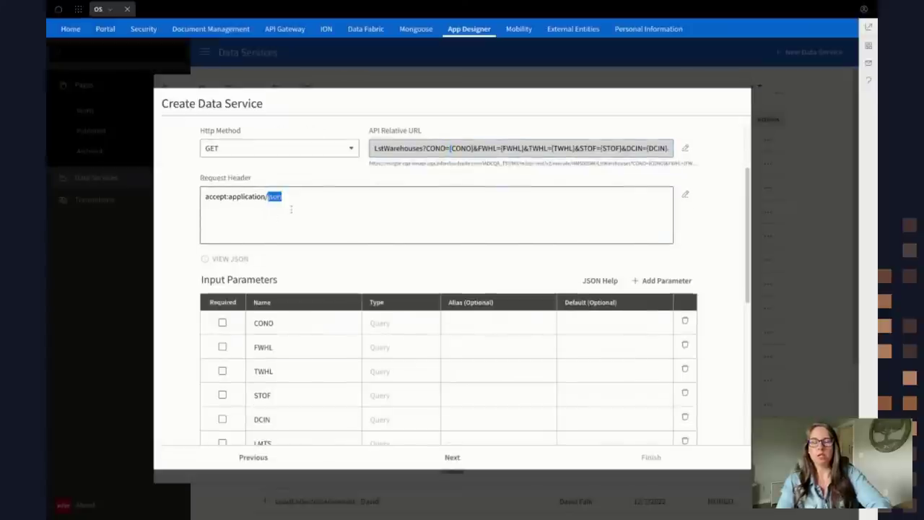
pyautogui.scroll(-3, 451, 288)
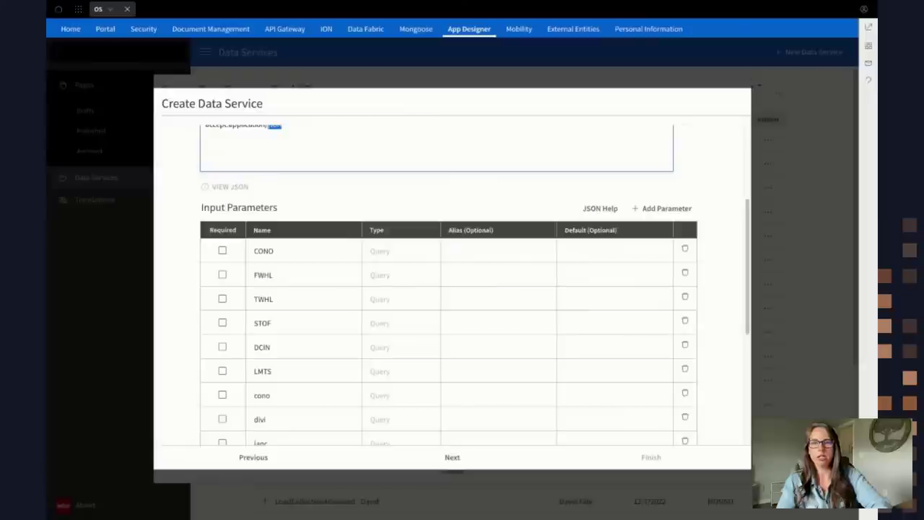
pyautogui.scroll(3, 451, 289)
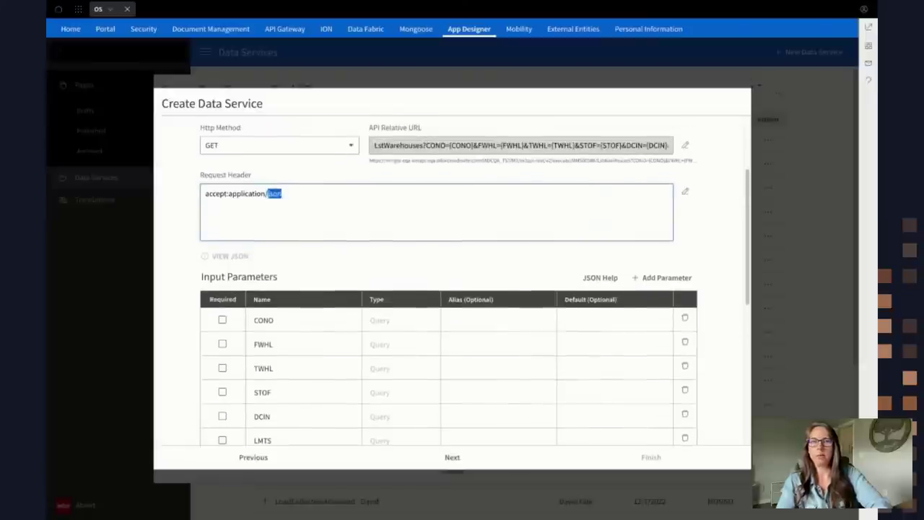
pyautogui.scroll(-1, 313, 316)
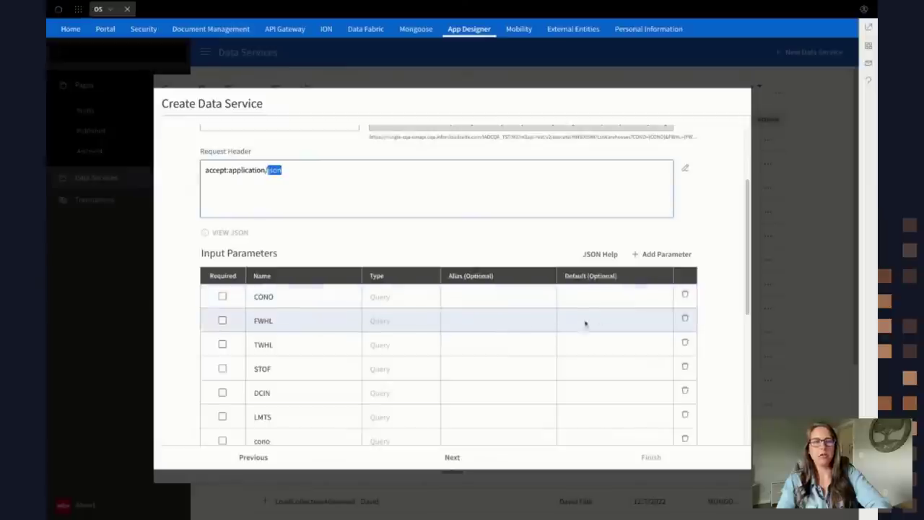
pyautogui.click(376, 233)
pyautogui.scroll(-2, 375, 233)
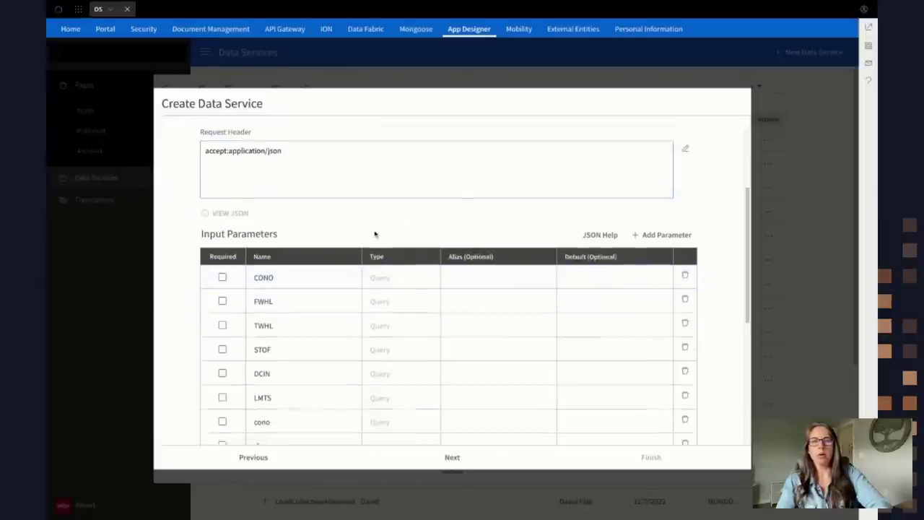
pyautogui.scroll(-8, 375, 234)
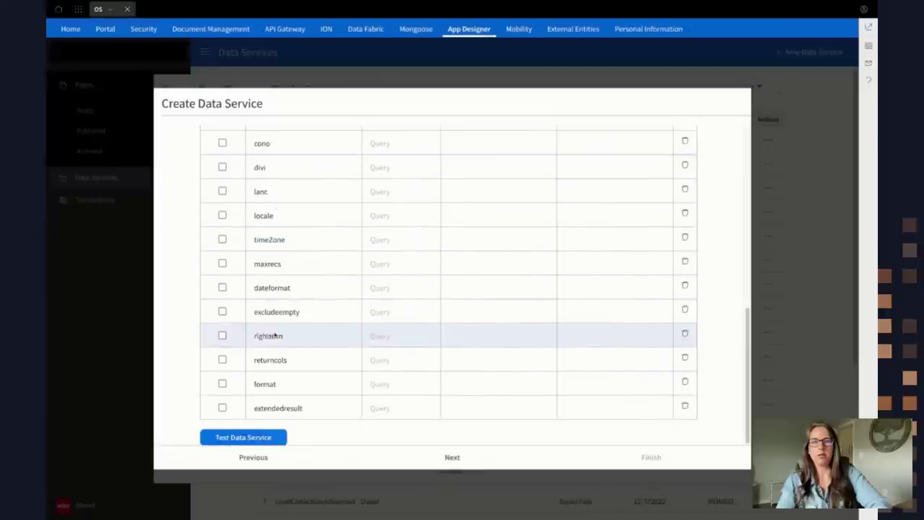
# Step: Test the data service without any parameter values, look through the returned warehouse records in the response body, and close the test
pyautogui.click(242, 436)
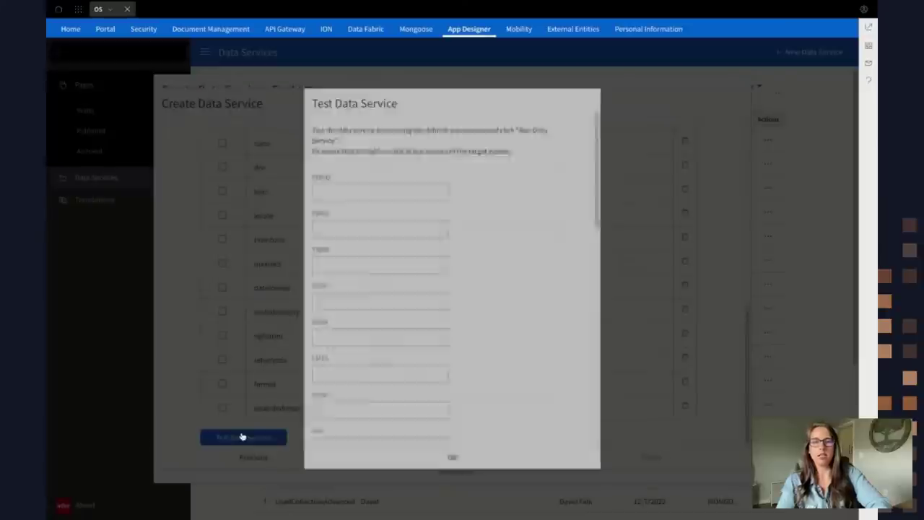
pyautogui.scroll(-10, 421, 214)
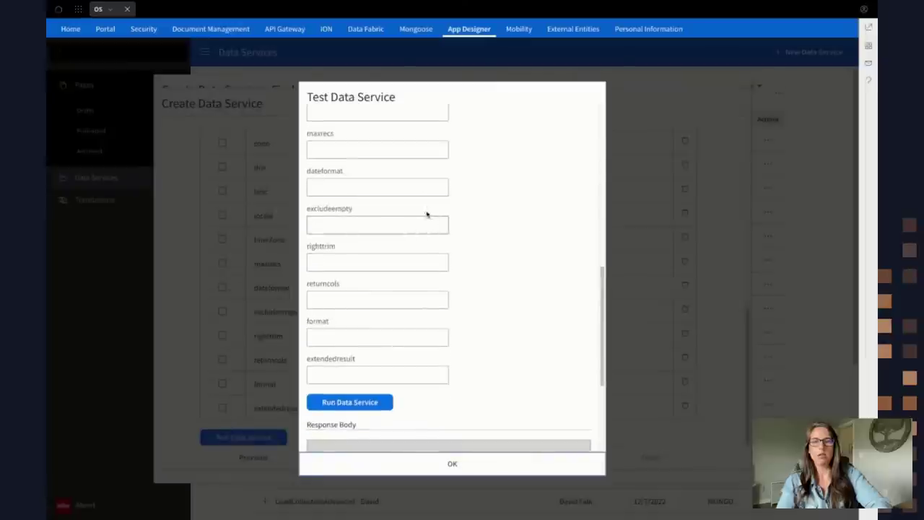
pyautogui.click(349, 402)
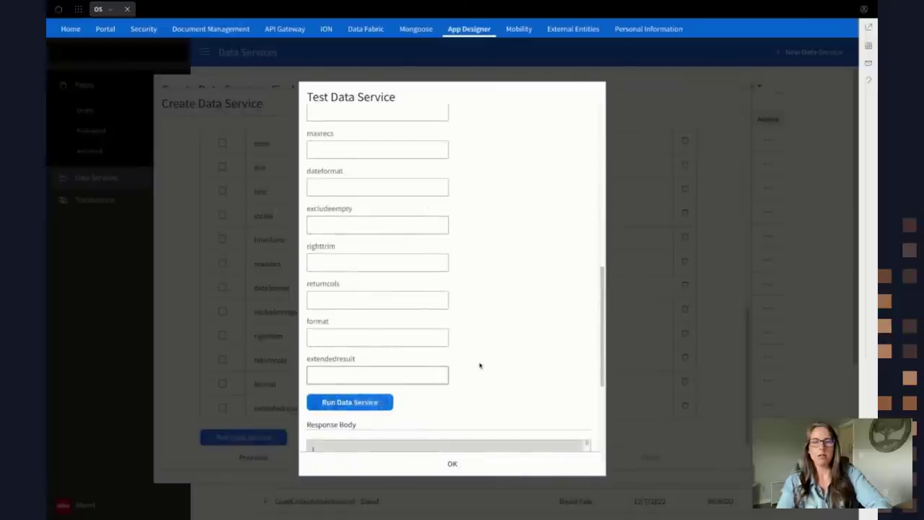
pyautogui.scroll(-3, 478, 366)
pyautogui.scroll(-2, 479, 365)
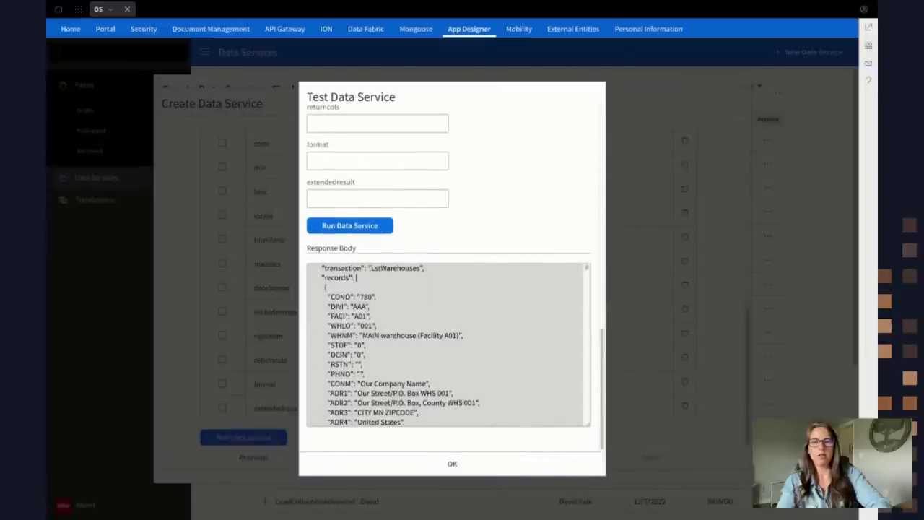
pyautogui.scroll(-1, 479, 365)
pyautogui.scroll(-10, 479, 365)
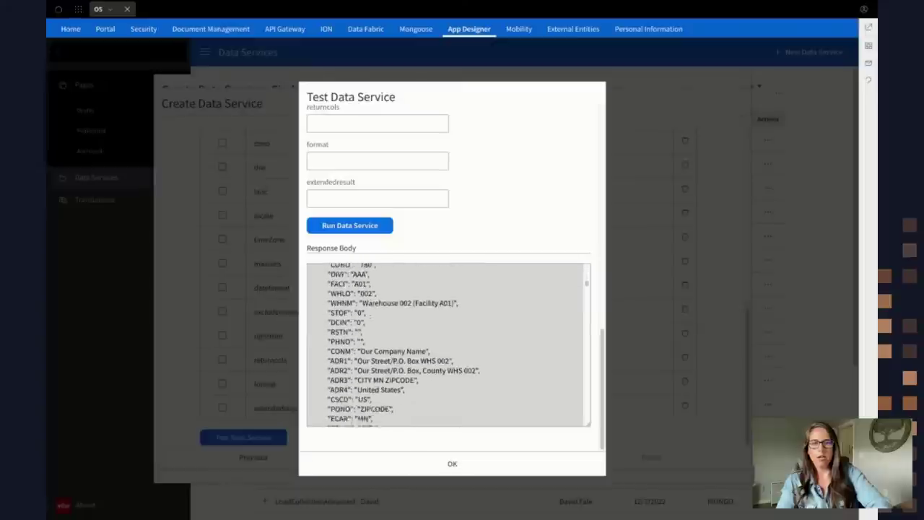
pyautogui.scroll(2, 448, 344)
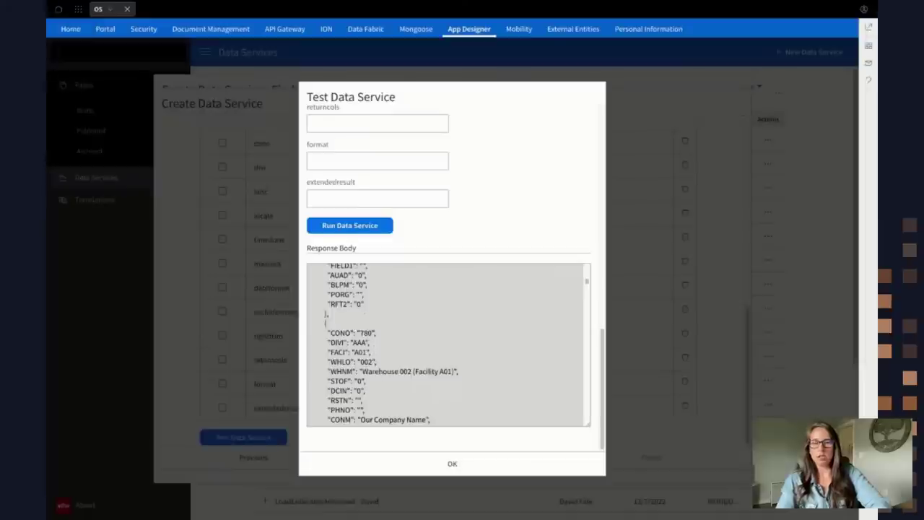
pyautogui.click(365, 465)
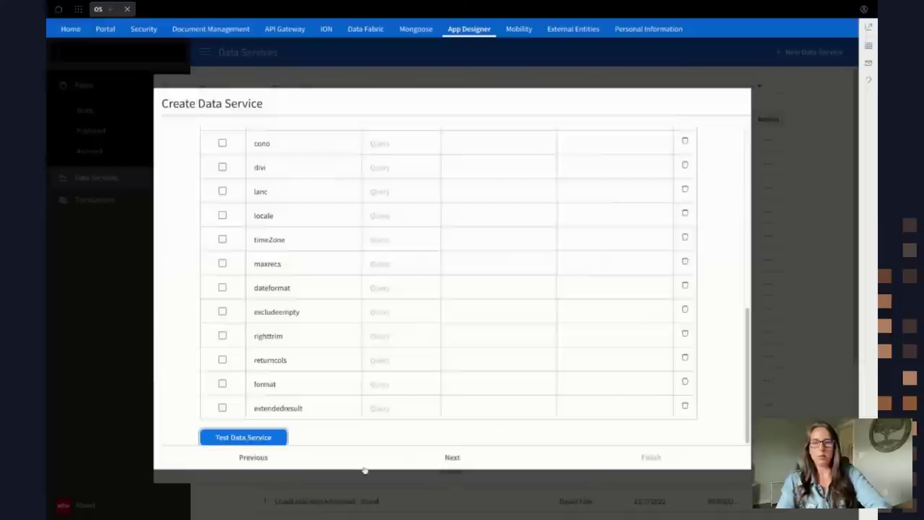
# Step: Continue to the output settings, review the JSON preview with its schema and root element, and close the preview
pyautogui.click(452, 456)
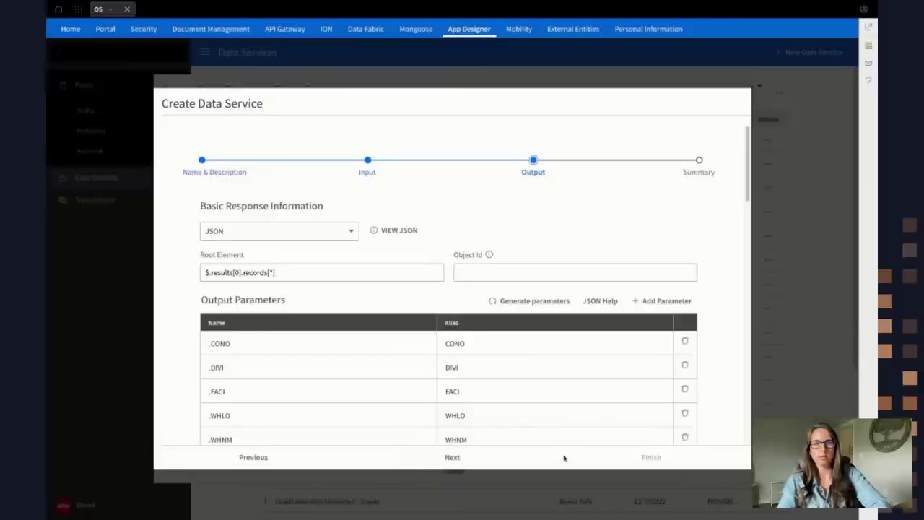
pyautogui.press('Tab')
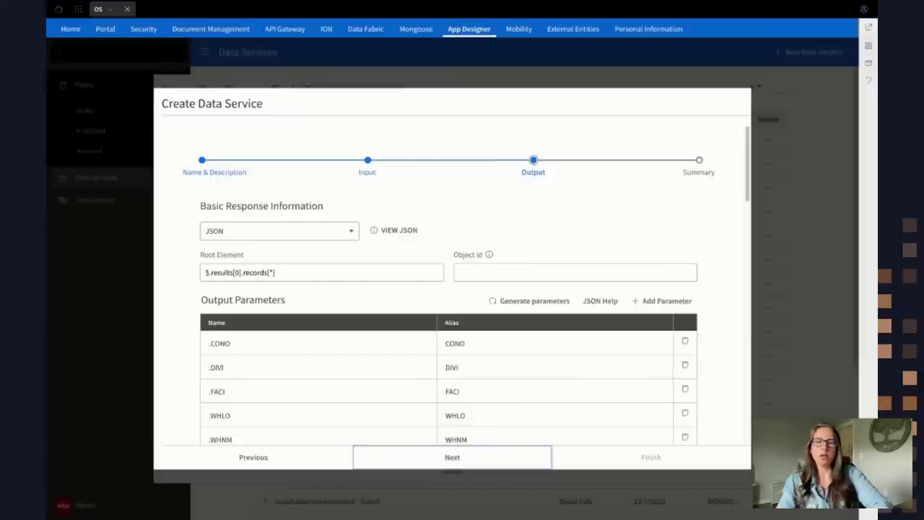
pyautogui.click(405, 232)
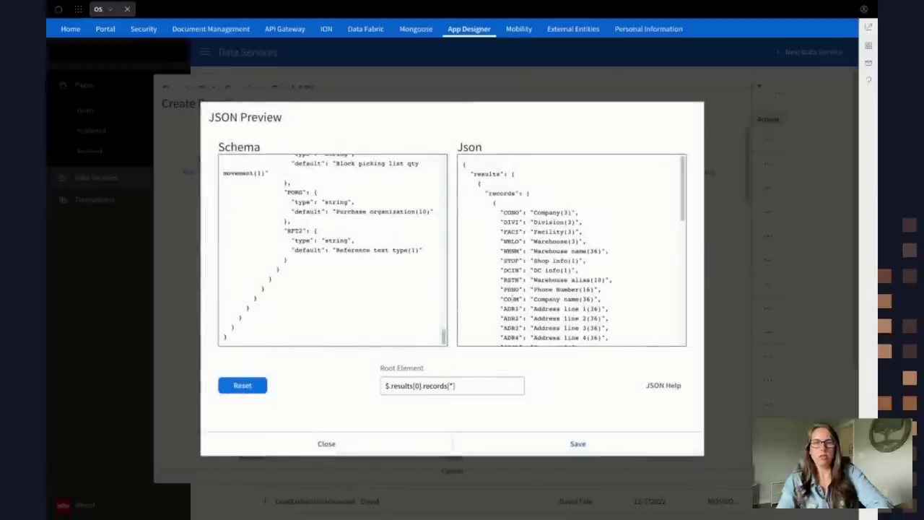
pyautogui.click(469, 385)
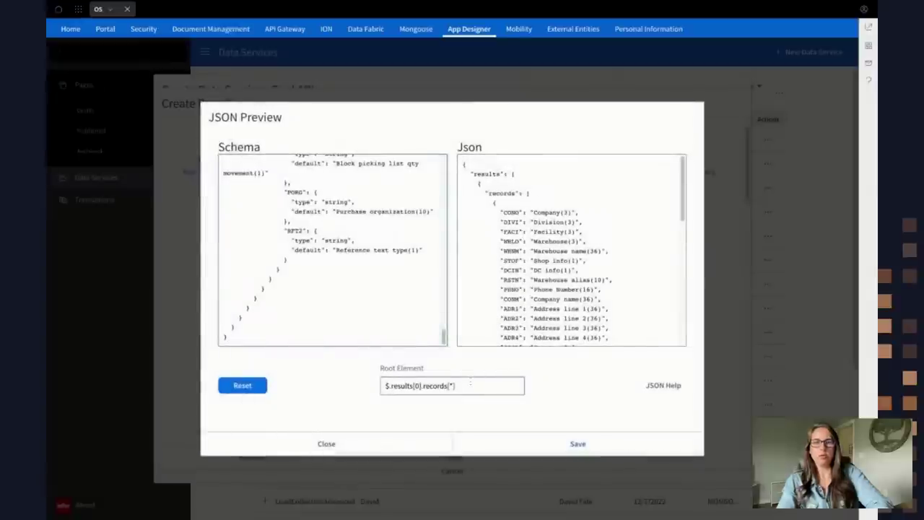
pyautogui.click(357, 445)
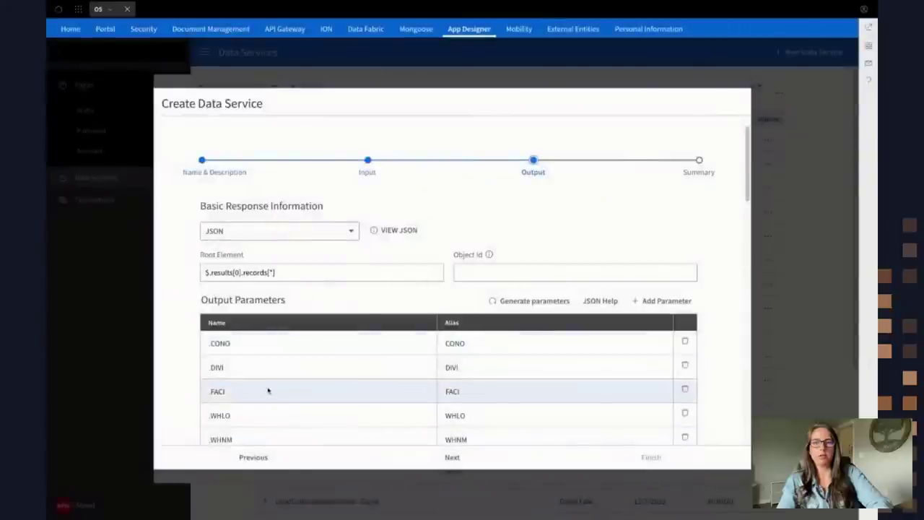
# Step: Set the output alias of .WHLO to WarehouseLocation and the alias of .WHNM to WarehouseName
pyautogui.doubleClick(476, 344)
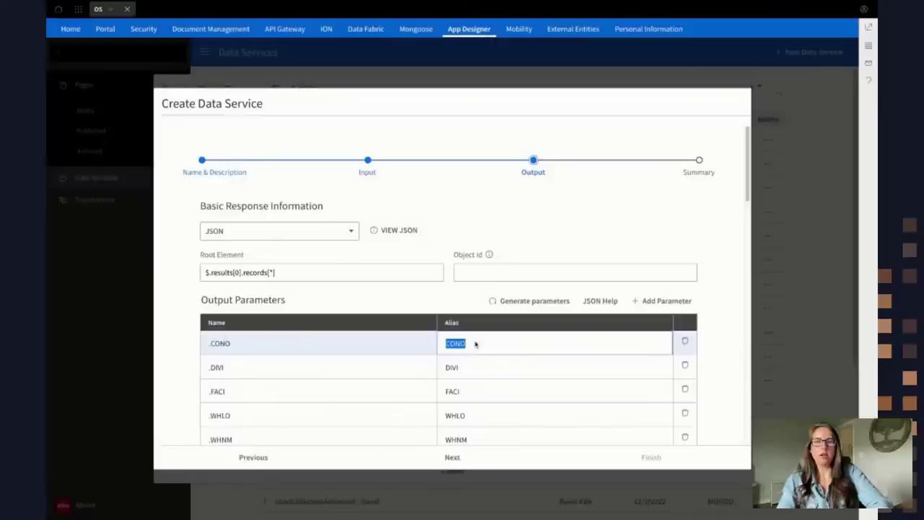
pyautogui.scroll(-2, 368, 355)
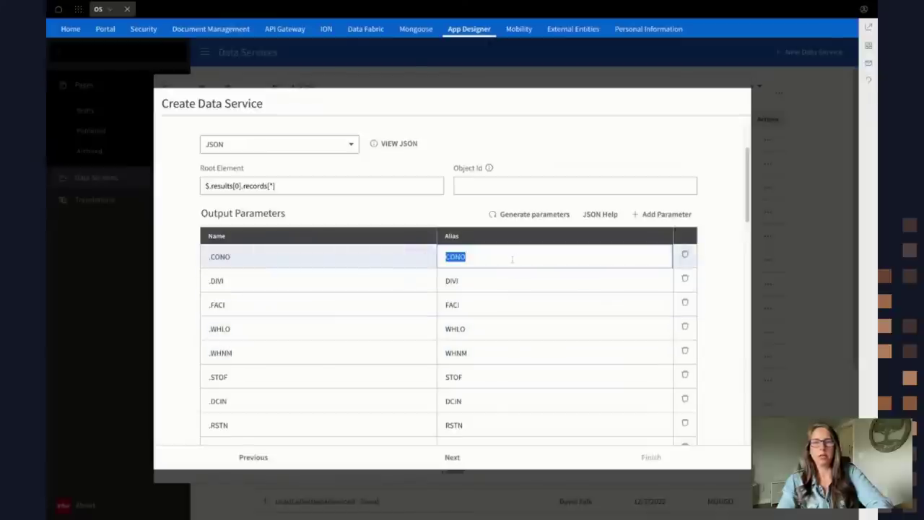
pyautogui.click(465, 332)
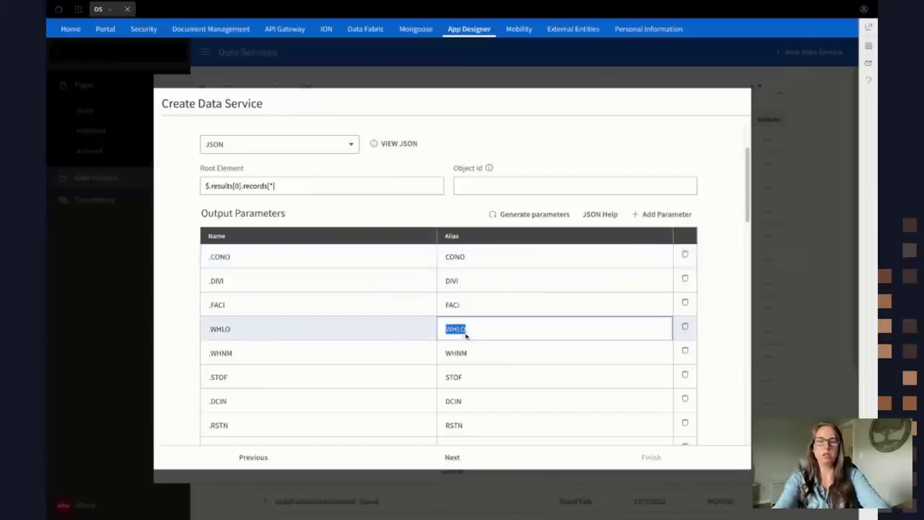
pyautogui.write('WarehouseLo')
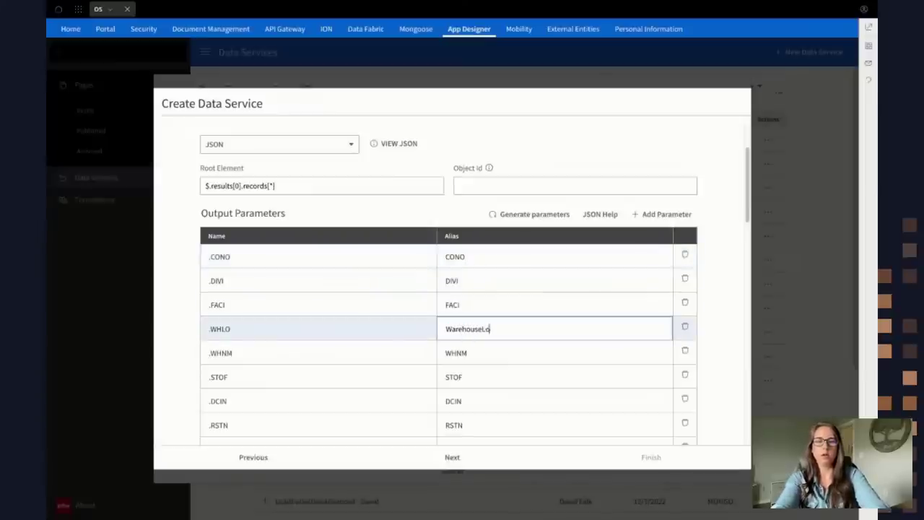
pyautogui.write('cation')
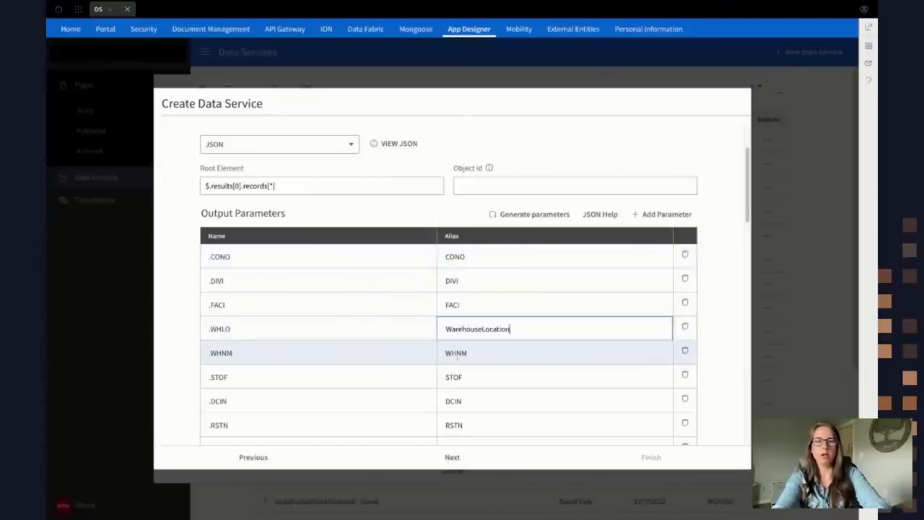
pyautogui.click(456, 351)
pyautogui.write('Wareho')
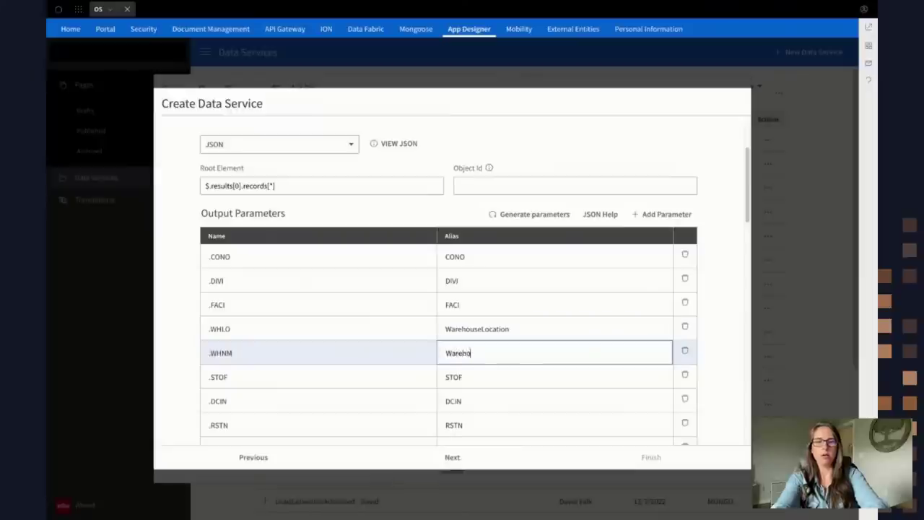
pyautogui.write('useName')
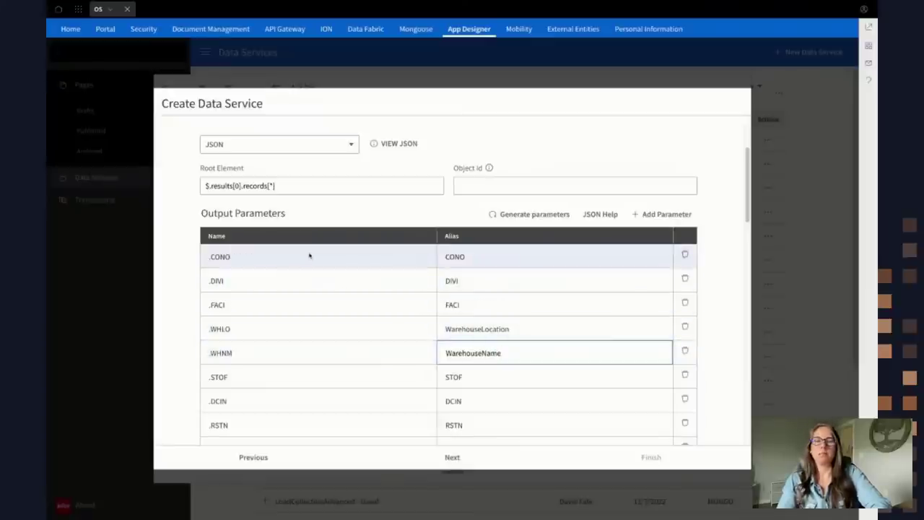
# Step: Test the data service without parameter values and check the WHLO and WHNM aliases in the response body
pyautogui.scroll(-3, 308, 256)
pyautogui.scroll(-15, 309, 255)
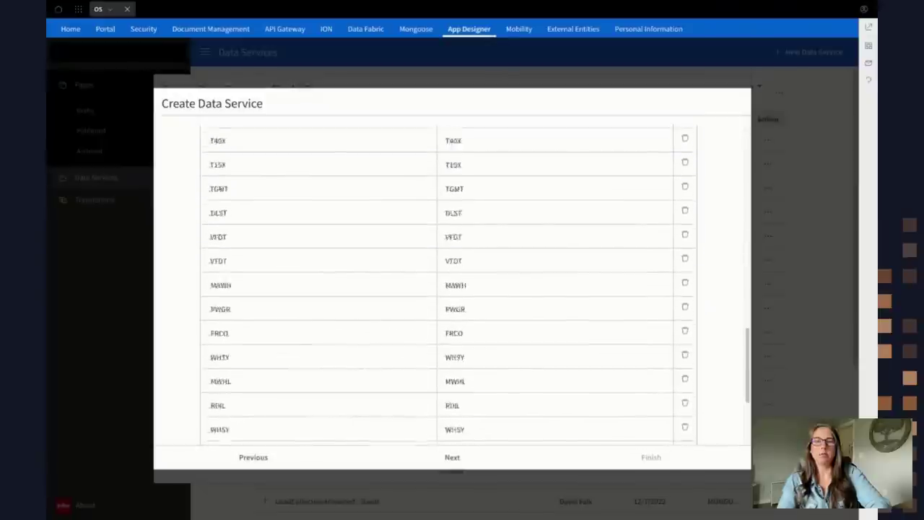
pyautogui.scroll(18, 258, 435)
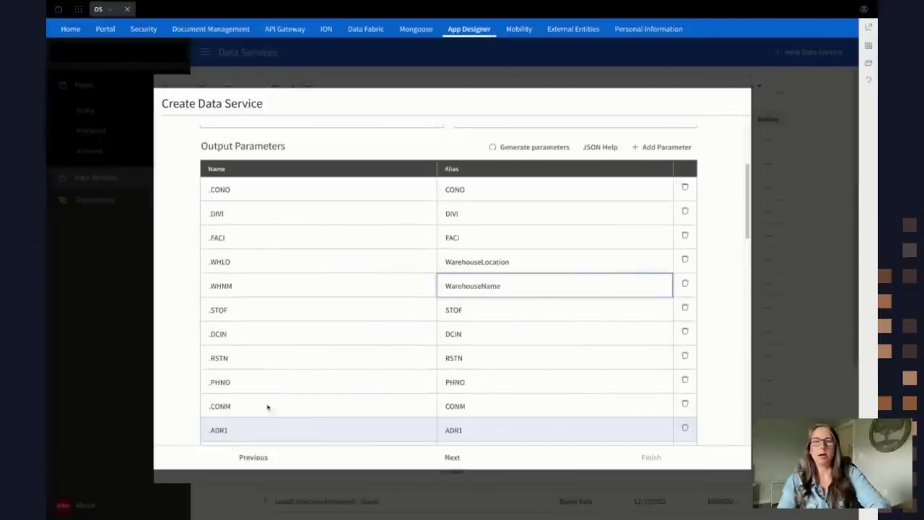
pyautogui.scroll(-10, 369, 293)
pyautogui.scroll(-5, 370, 292)
pyautogui.click(261, 438)
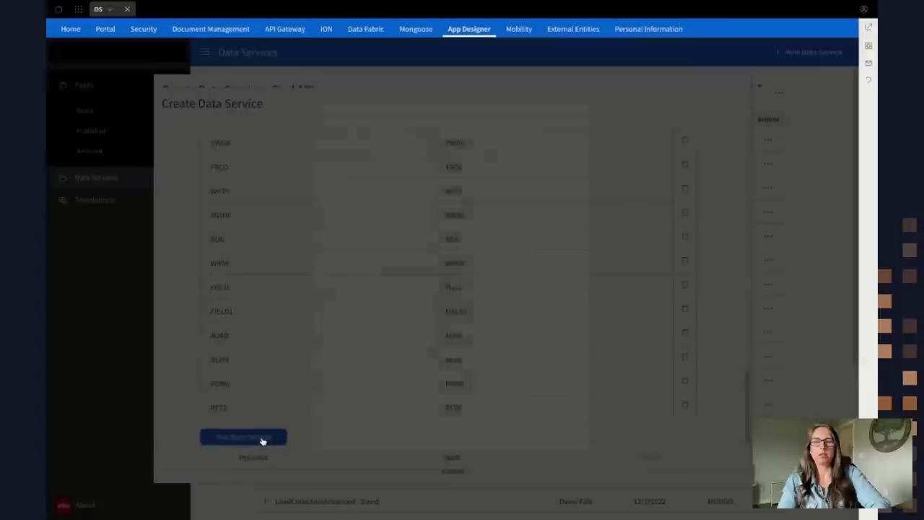
pyautogui.scroll(-5, 388, 254)
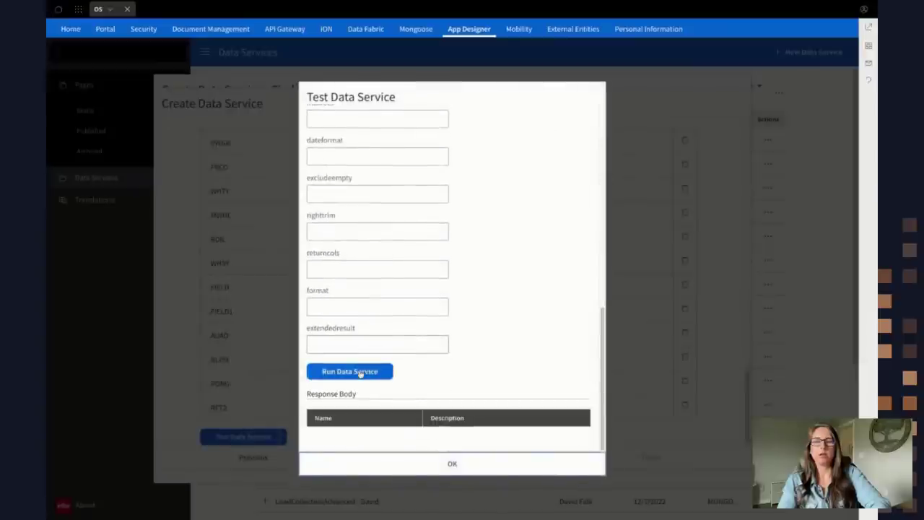
pyautogui.click(361, 371)
pyautogui.scroll(-1, 462, 354)
pyautogui.scroll(-5, 463, 353)
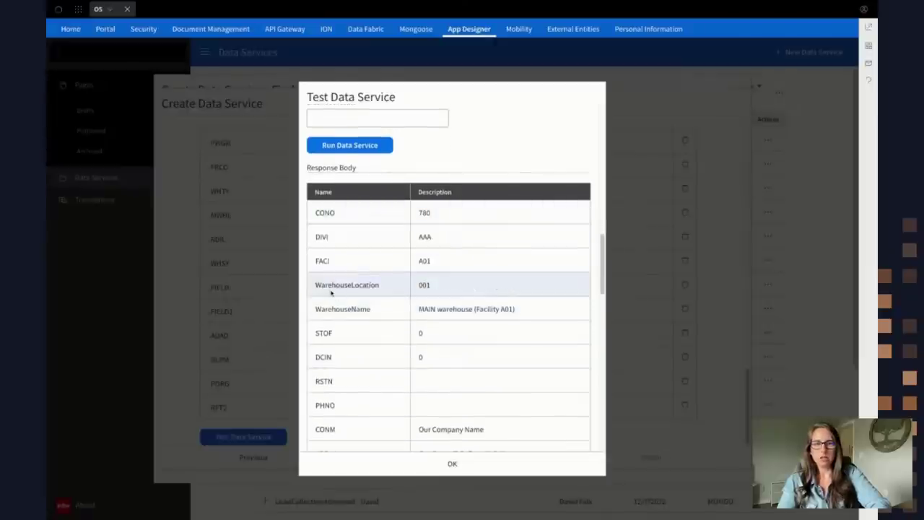
pyautogui.doubleClick(369, 285)
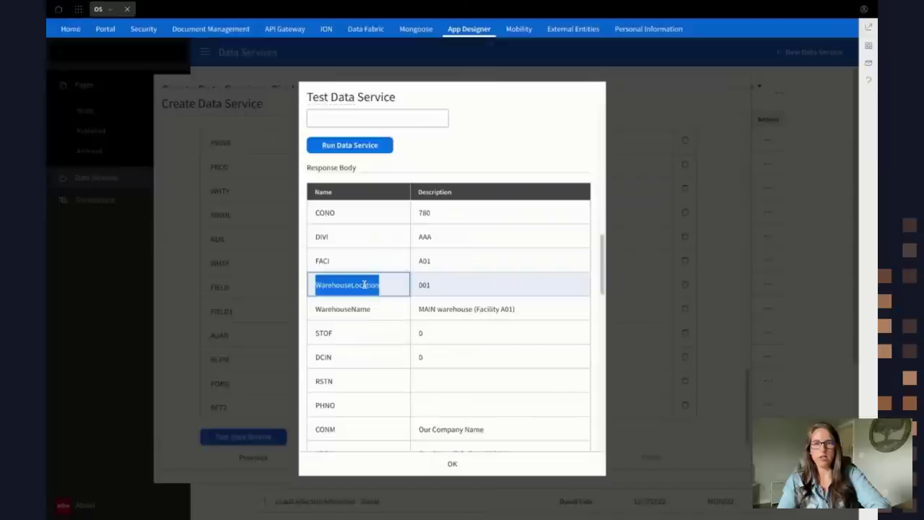
pyautogui.click(351, 302)
pyautogui.doubleClick(351, 303)
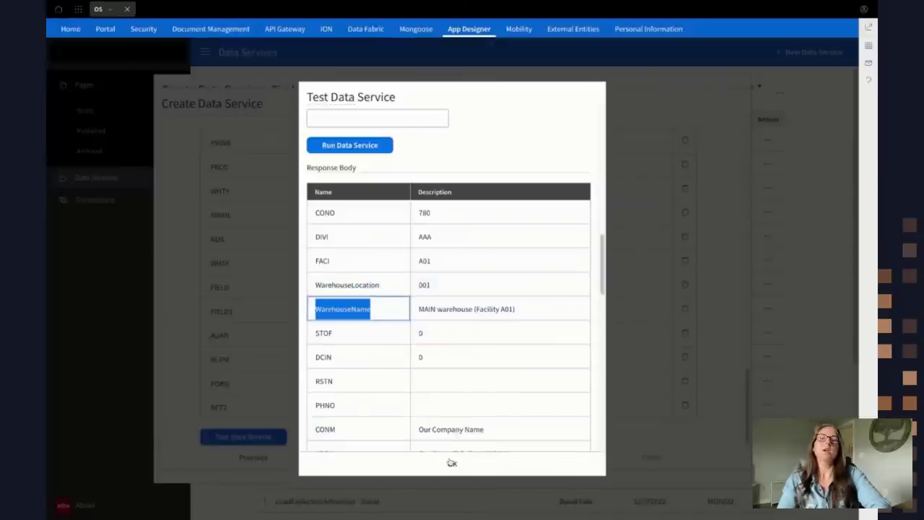
# Step: Close the test, continue to the summary, and finish creating the M3WarehousesTest data service
pyautogui.click(458, 463)
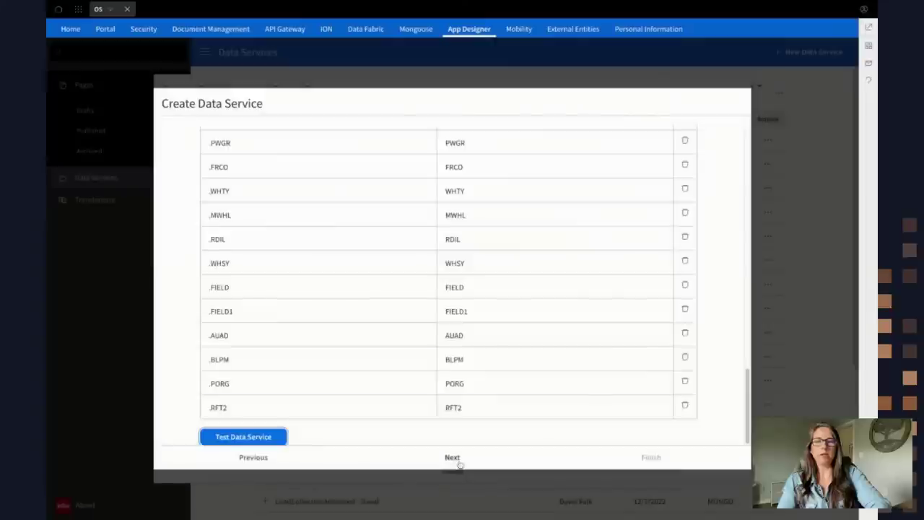
pyautogui.click(459, 464)
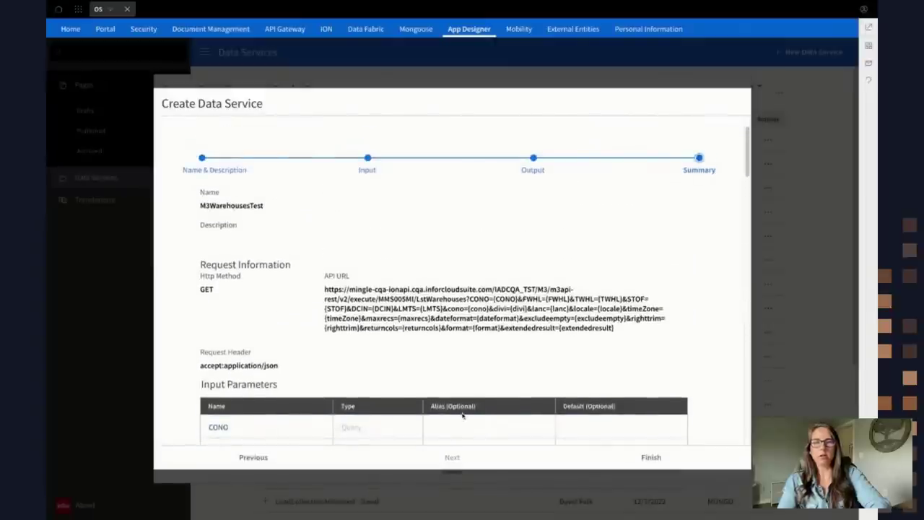
pyautogui.click(649, 457)
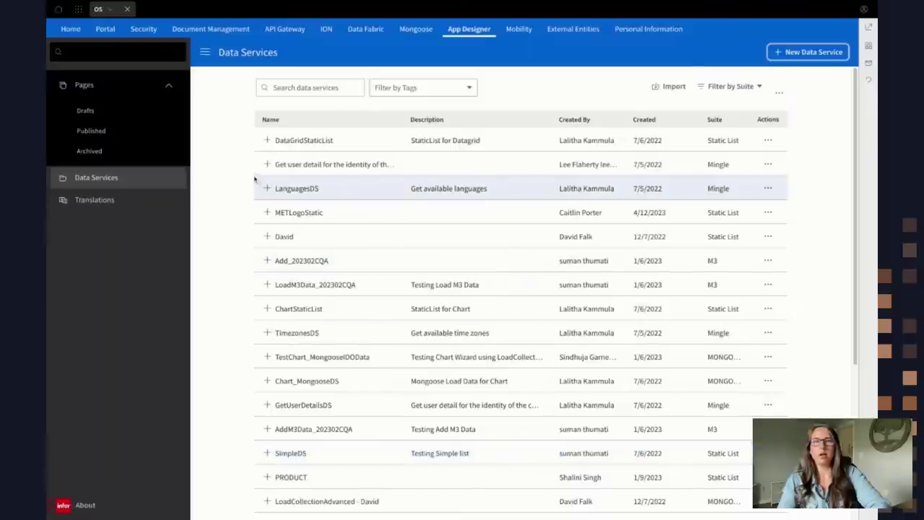
# Step: Start creating another data service with ION API as its service type
pyautogui.click(808, 55)
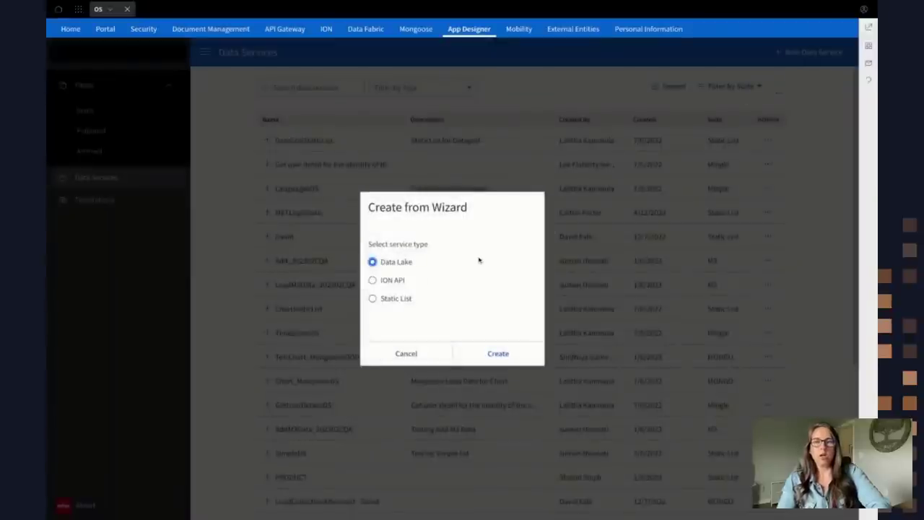
pyautogui.click(381, 283)
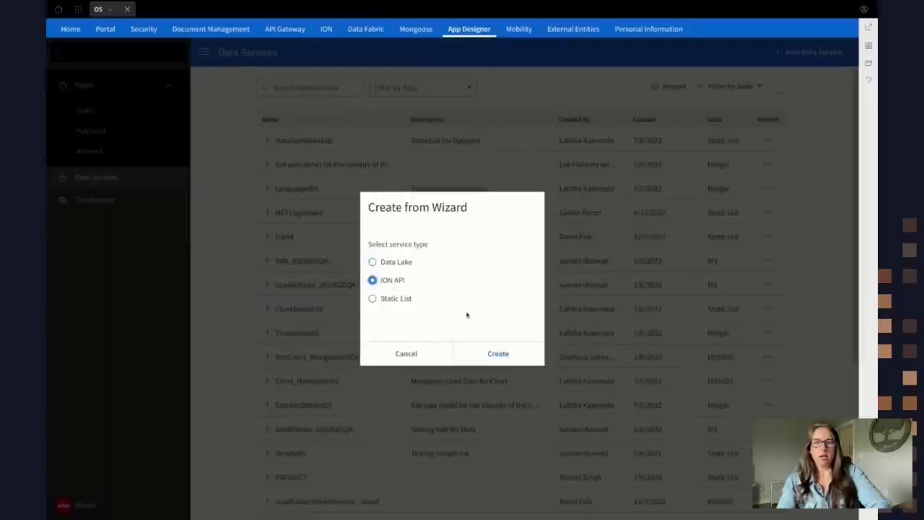
pyautogui.click(481, 353)
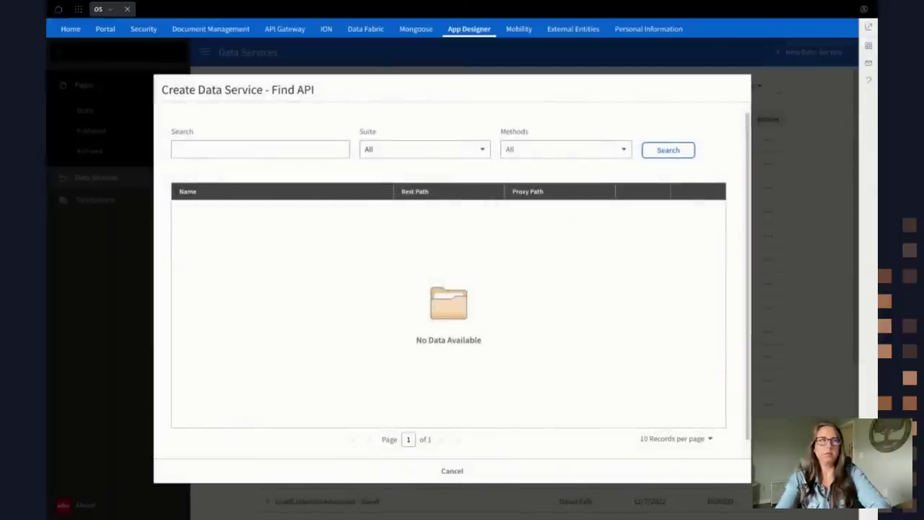
# Step: Search the APIs for "LstItmWhsByWhs" and select the List Item Warehouse By Warehouse API whose v2 proxy path ends in MMS200MI
pyautogui.click(315, 151)
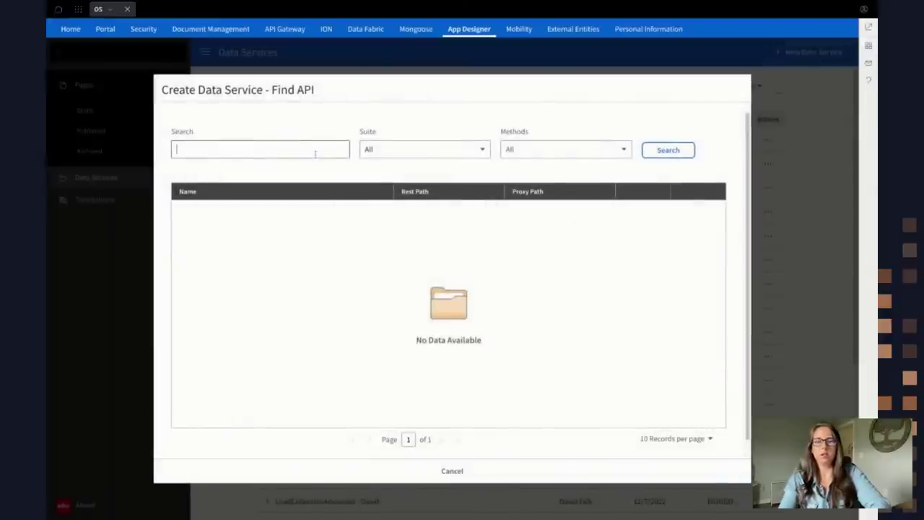
pyautogui.write('LstItmWhsByWhs')
pyautogui.press('Return')
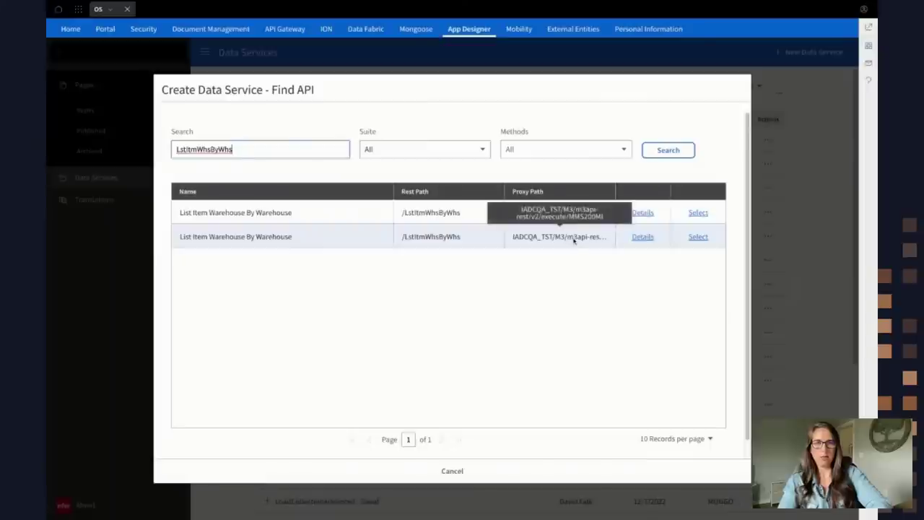
pyautogui.click(694, 239)
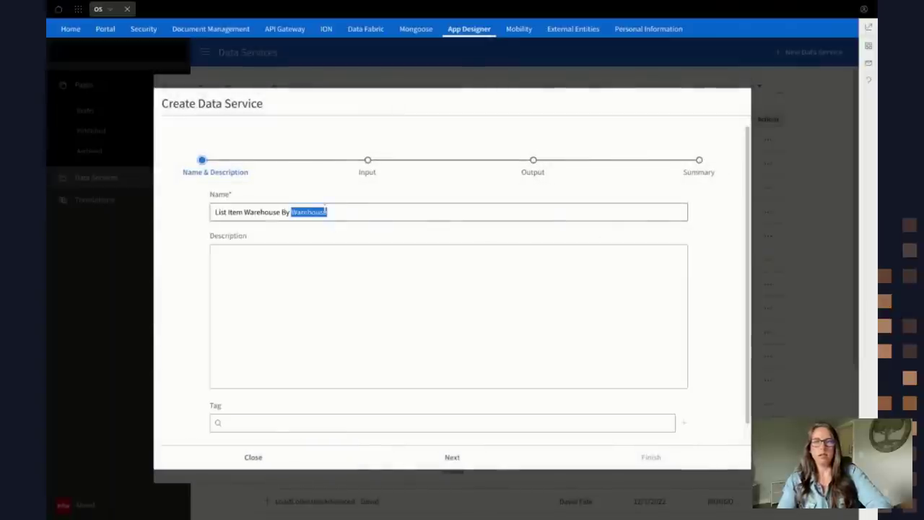
# Step: Name the data service M3WarehouseItemsTest, leave its description empty, and continue to the input settings
pyautogui.tripleClick(322, 212)
pyautogui.write('M3')
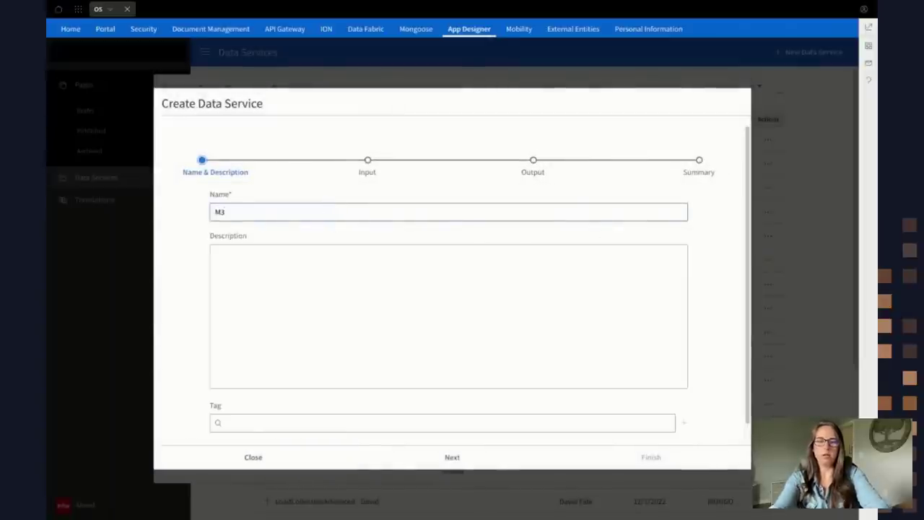
pyautogui.write('WarehouseItems')
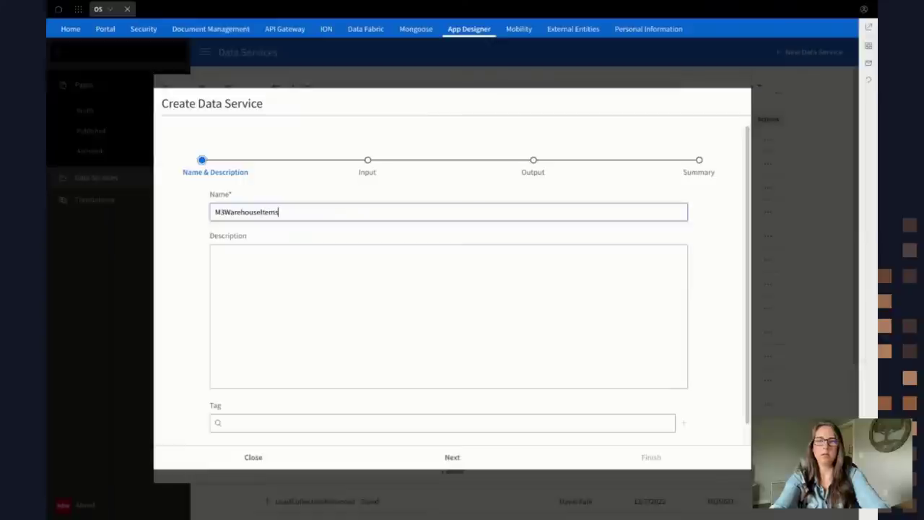
pyautogui.write('Test')
pyautogui.click(356, 383)
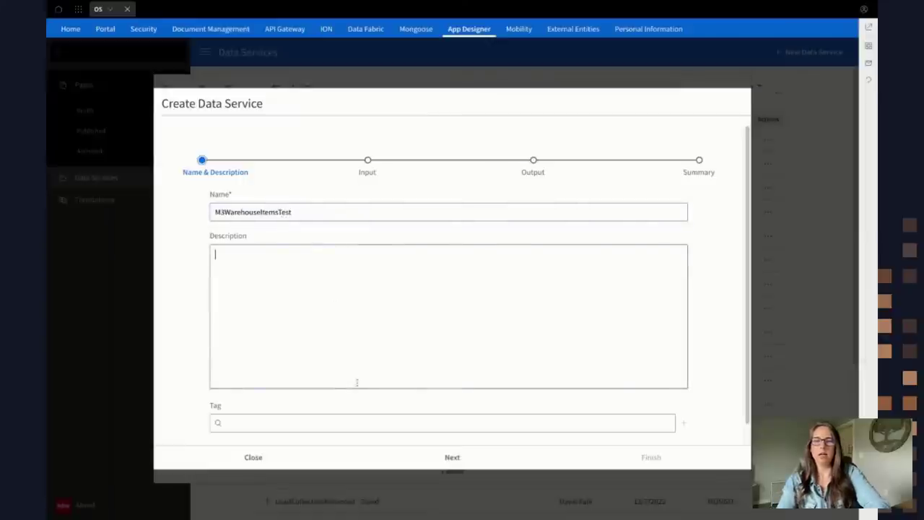
pyautogui.scroll(-1, 356, 383)
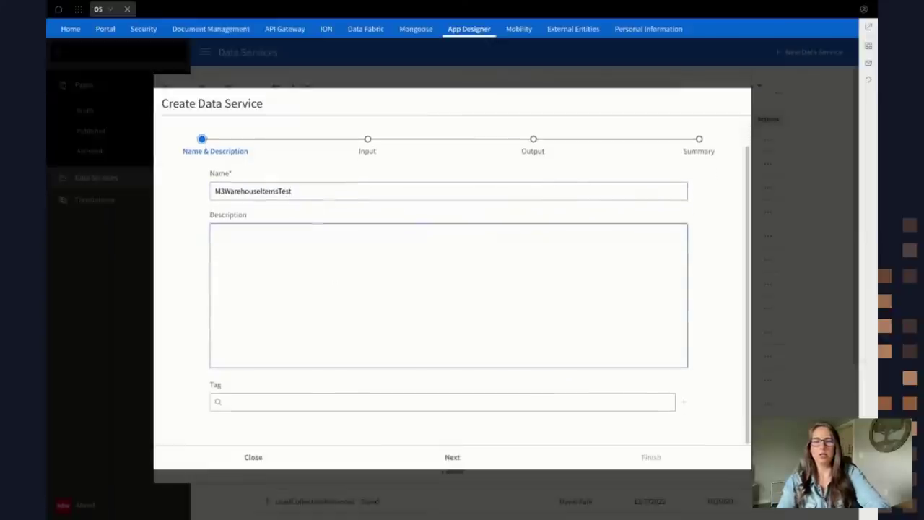
pyautogui.click(450, 455)
# Step: Review the request header and open the default value of the WHLO input parameter for editing
pyautogui.click(347, 284)
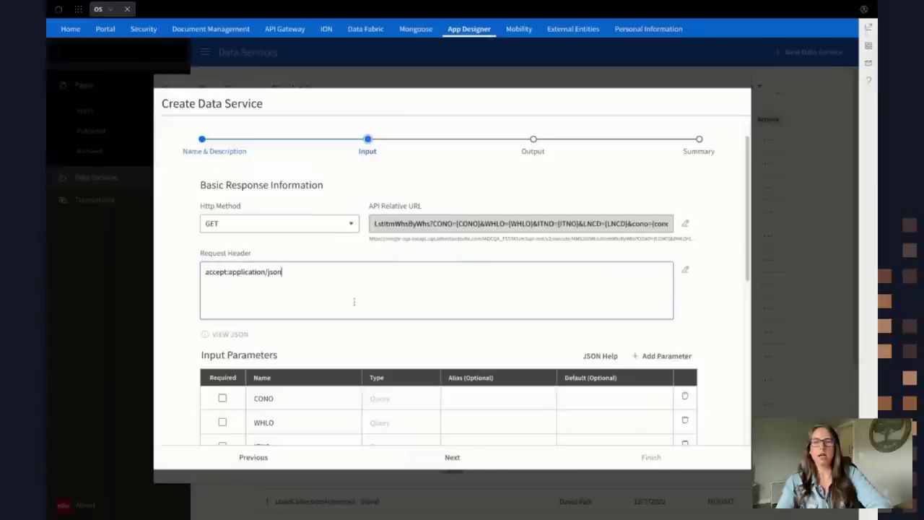
pyautogui.scroll(-1, 353, 302)
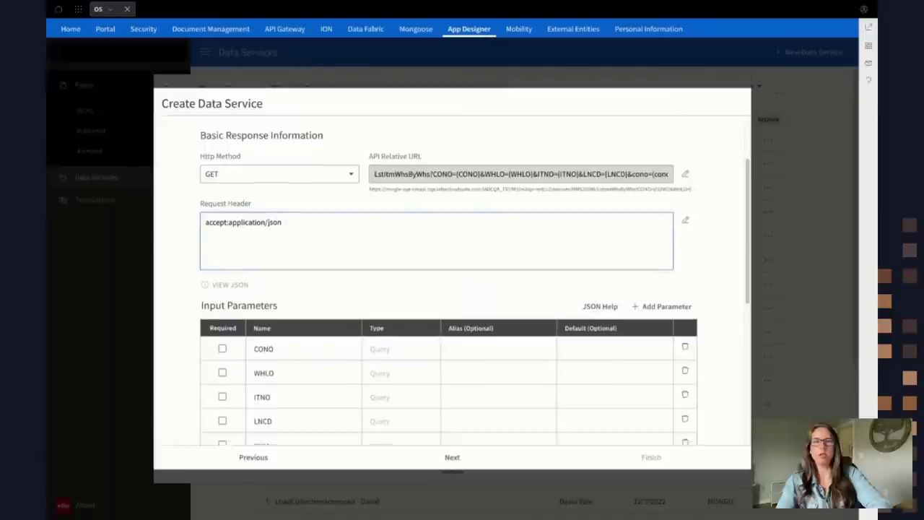
pyautogui.scroll(-1, 343, 315)
pyautogui.click(343, 315)
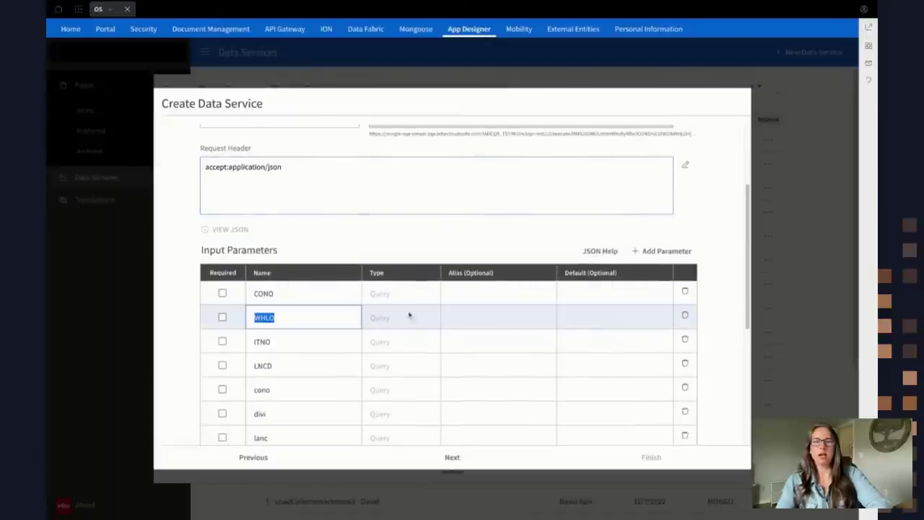
pyautogui.click(463, 313)
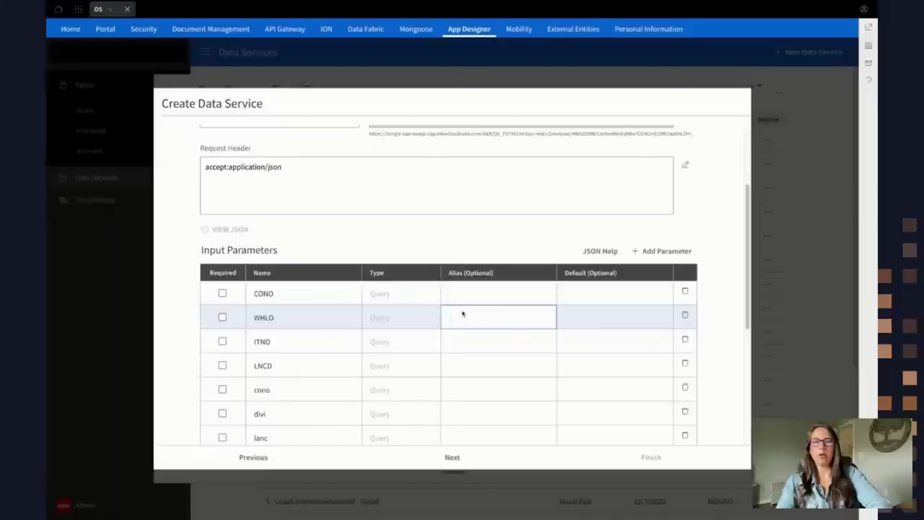
pyautogui.click(584, 323)
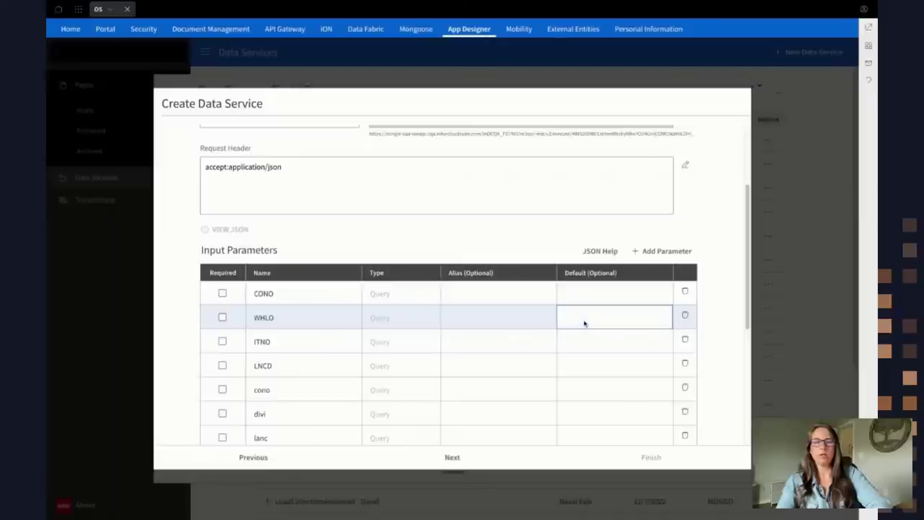
# Step: Give the WHLO input parameter the default value 001 and the alias WarehouseLocation
pyautogui.write('001')
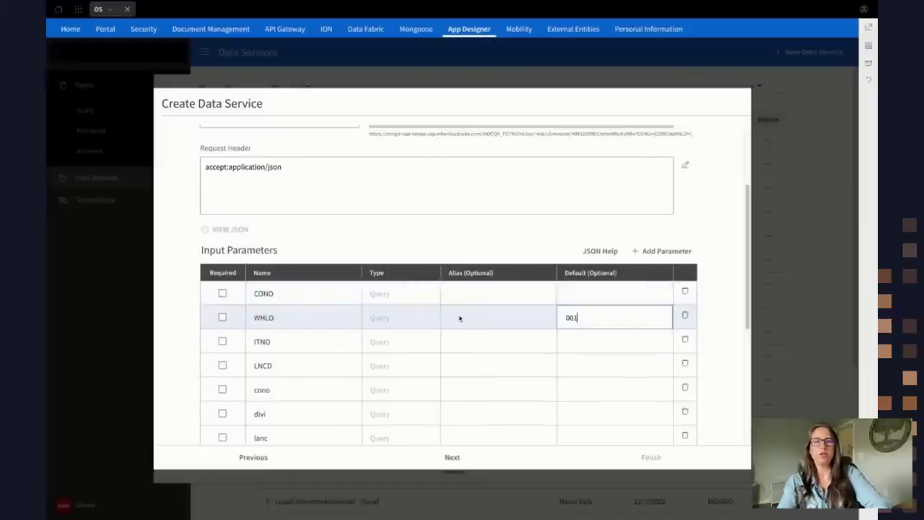
pyautogui.click(459, 318)
pyautogui.write('War')
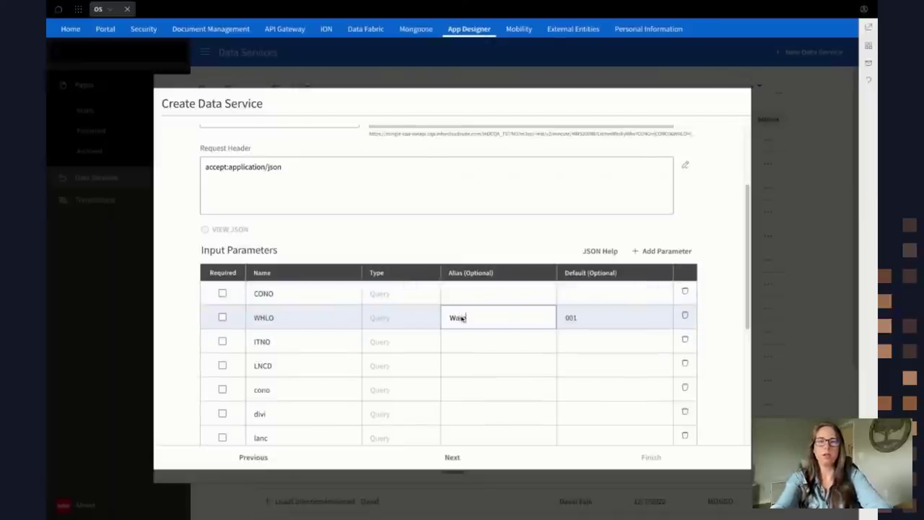
pyautogui.write('ehouseLocation')
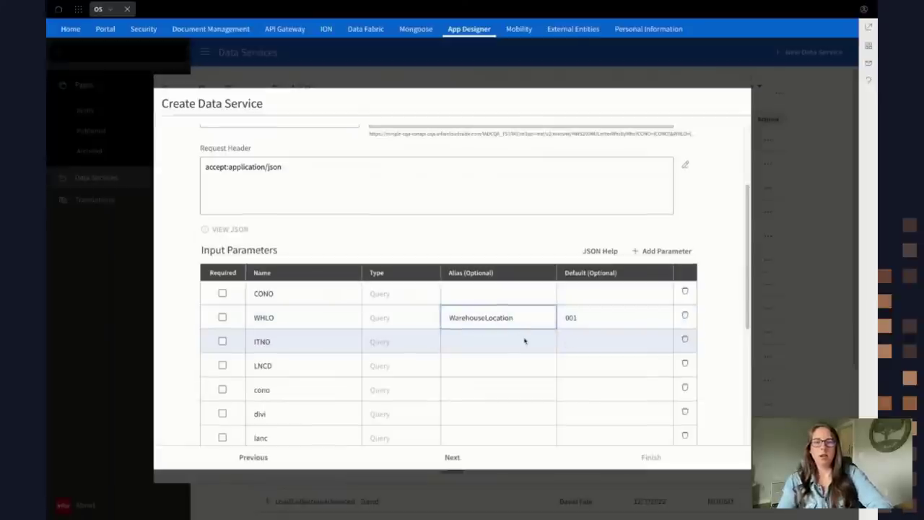
pyautogui.scroll(-1, 525, 340)
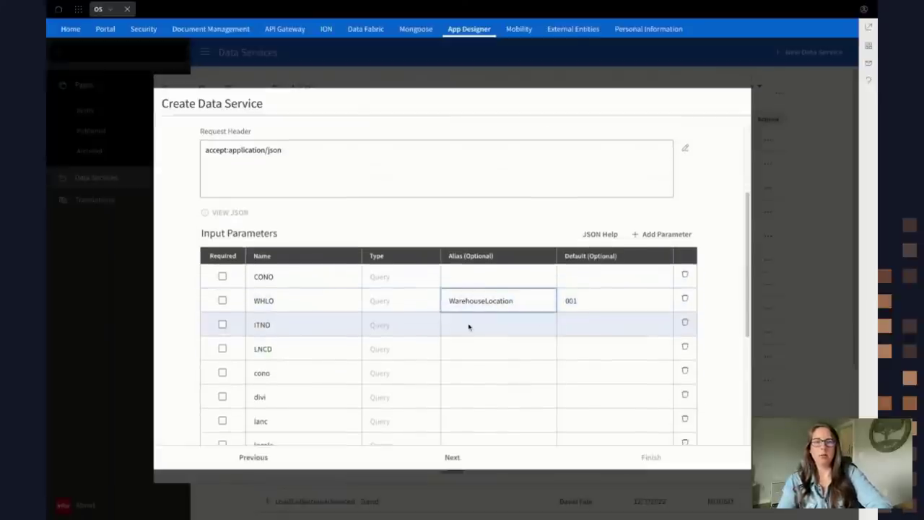
pyautogui.doubleClick(485, 303)
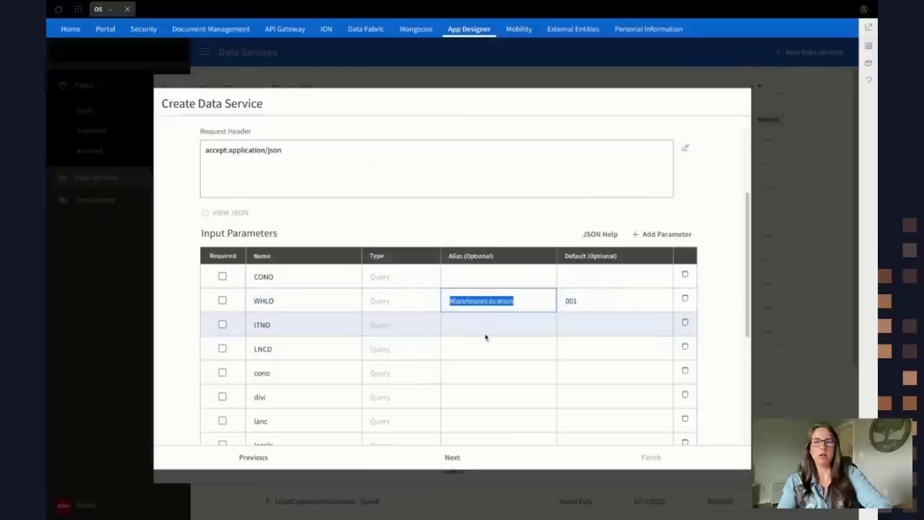
pyautogui.scroll(-2, 485, 337)
pyautogui.doubleClick(584, 271)
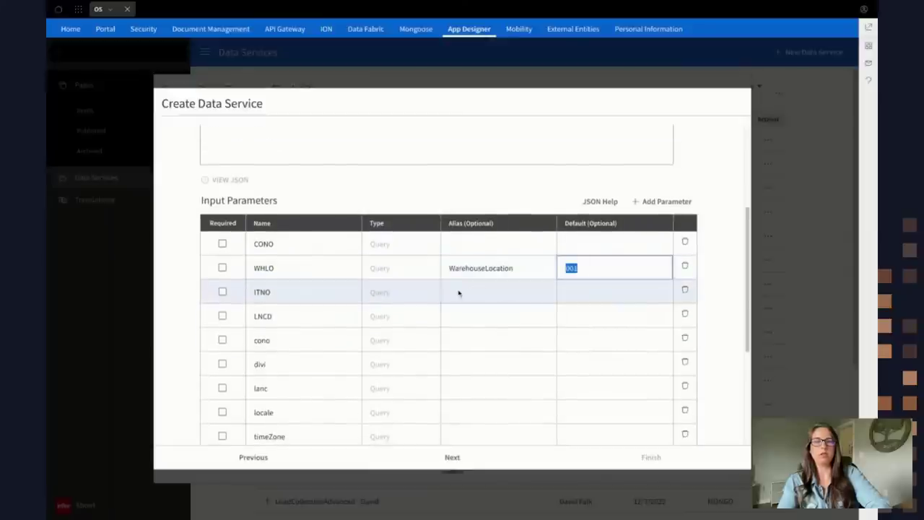
# Step: Open the data service test and run it with WHLO 001 as the only parameter filled in
pyautogui.scroll(-5, 459, 292)
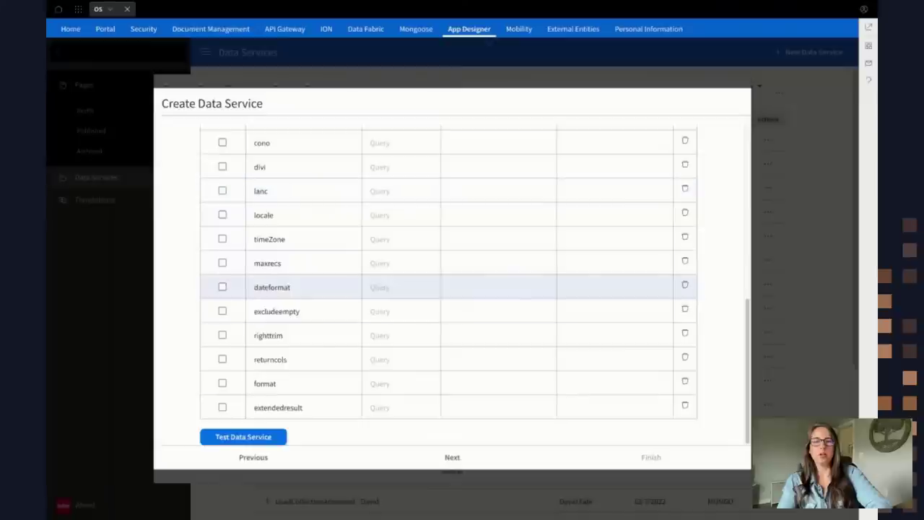
pyautogui.click(264, 437)
pyautogui.click(356, 228)
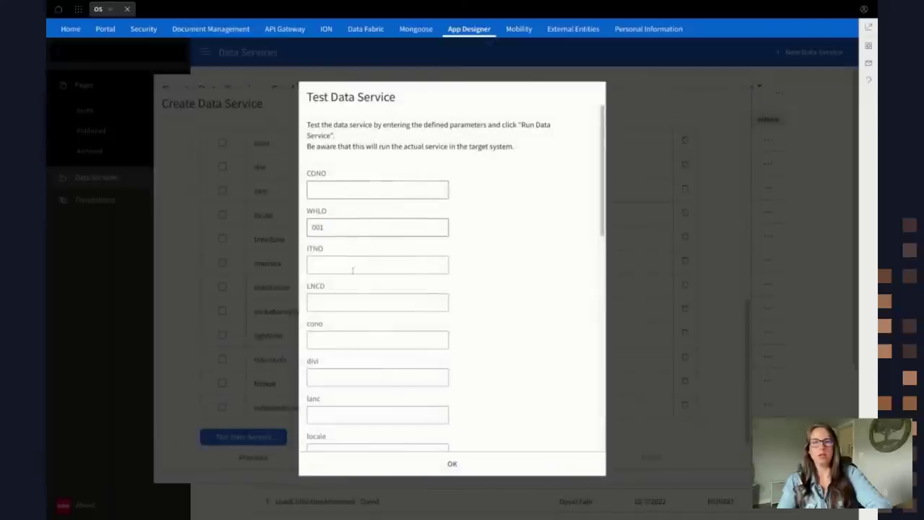
pyautogui.scroll(-3, 354, 291)
pyautogui.scroll(-10, 356, 291)
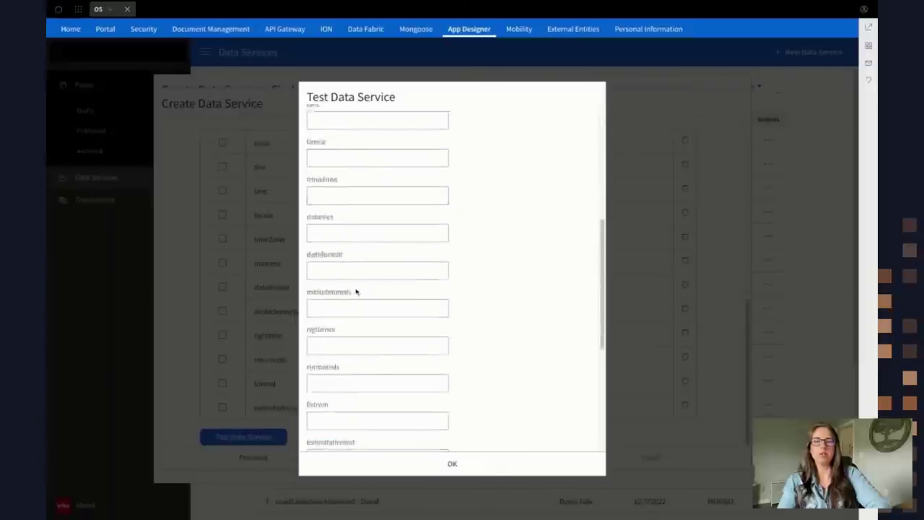
pyautogui.click(356, 280)
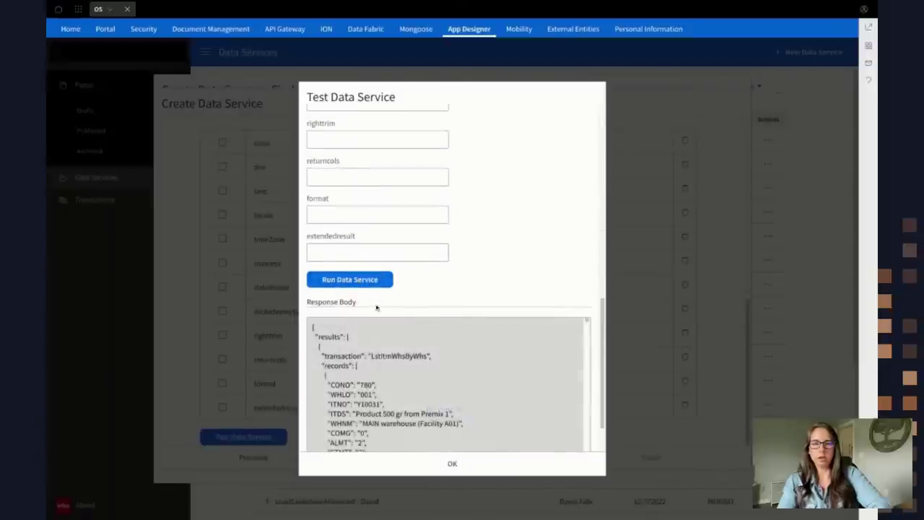
# Step: Examine the WHLO values of the records in the response body against the WHLO test parameter
pyautogui.tripleClick(347, 394)
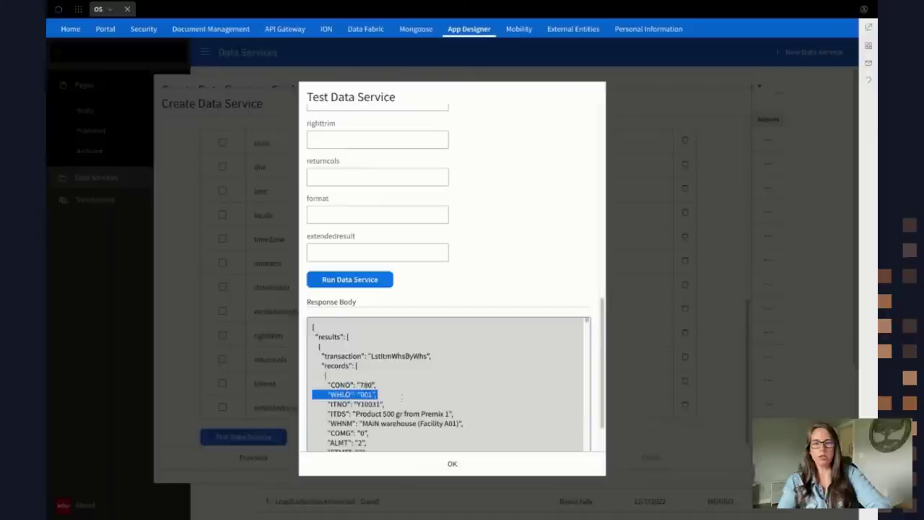
pyautogui.scroll(-5, 401, 397)
pyautogui.scroll(-10, 448, 384)
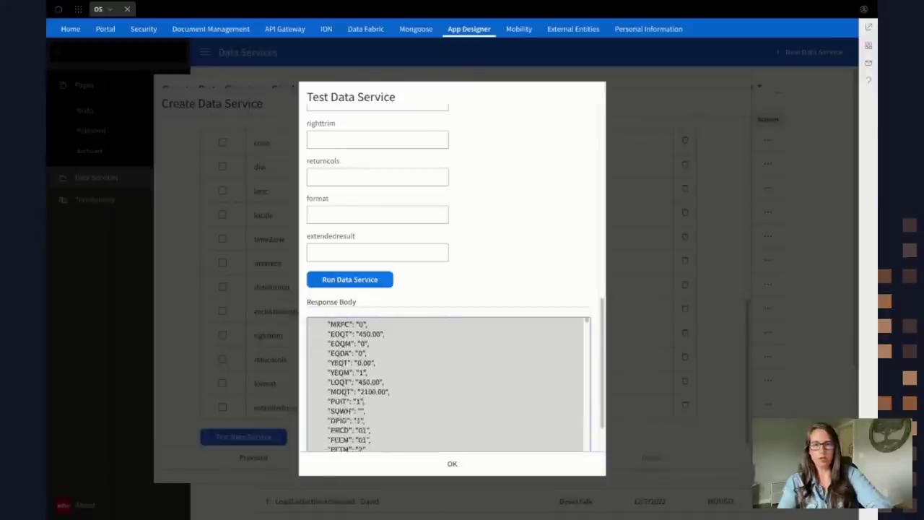
pyautogui.scroll(3, 448, 384)
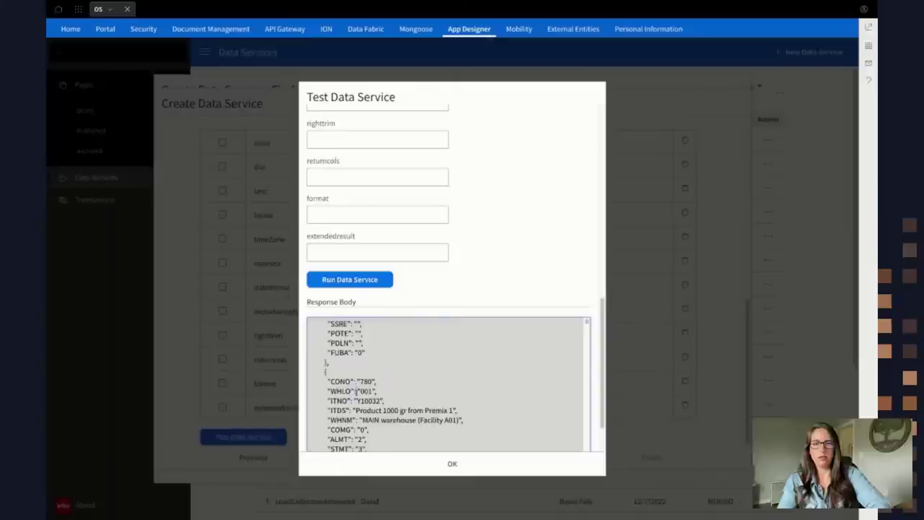
pyautogui.tripleClick(355, 391)
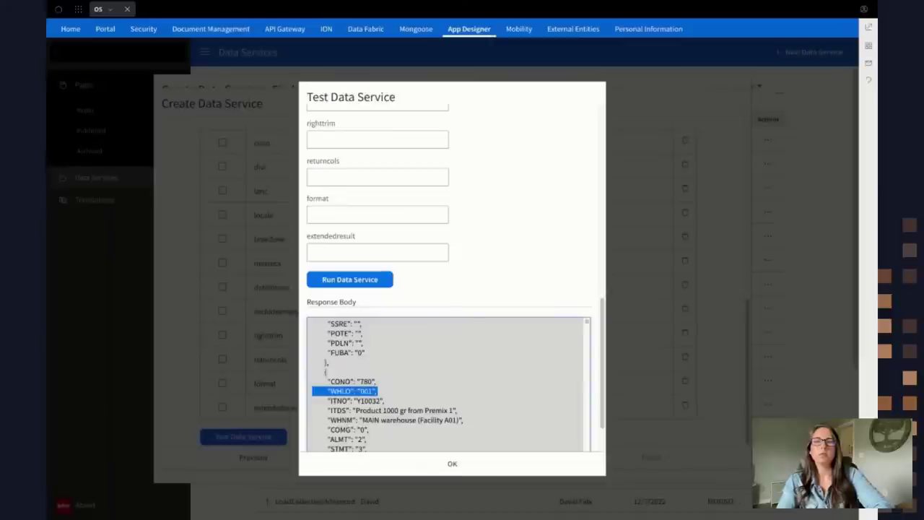
pyautogui.scroll(10, 526, 279)
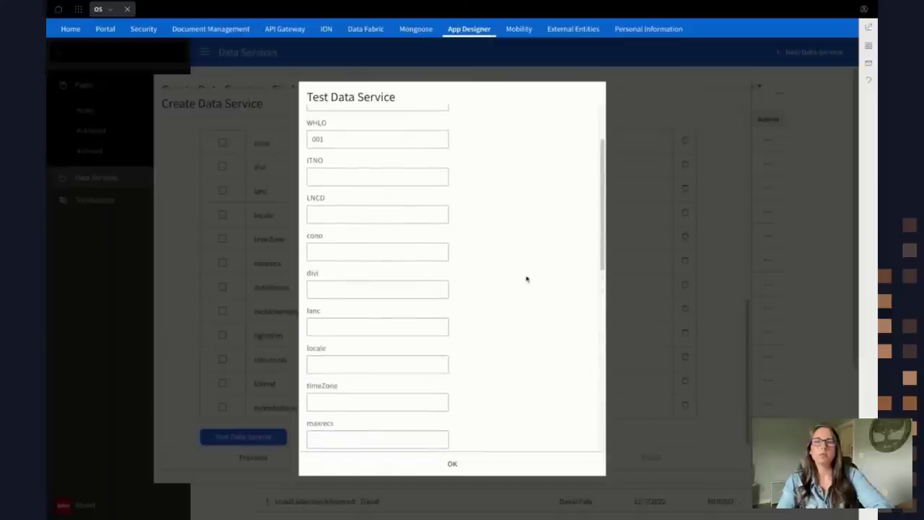
pyautogui.scroll(3, 376, 199)
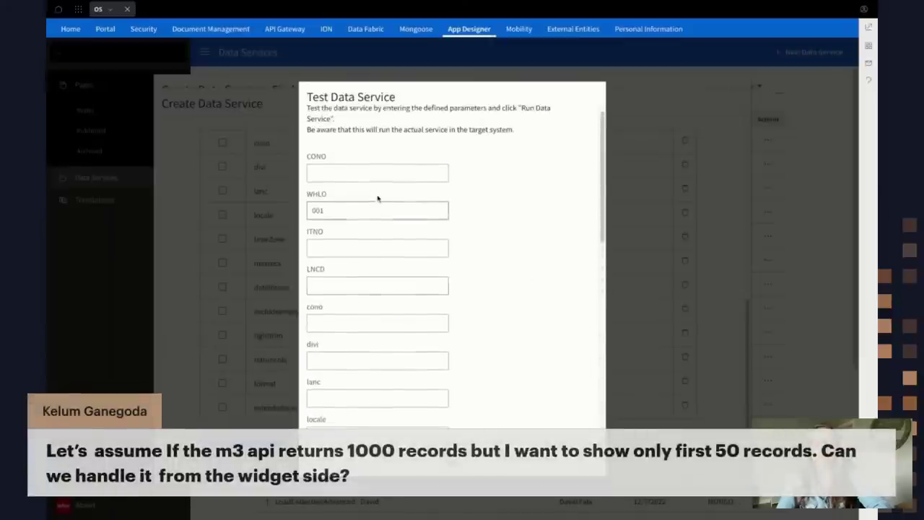
# Step: Set the maxrecs test parameter to 1 and run the data service again
pyautogui.scroll(-8, 339, 289)
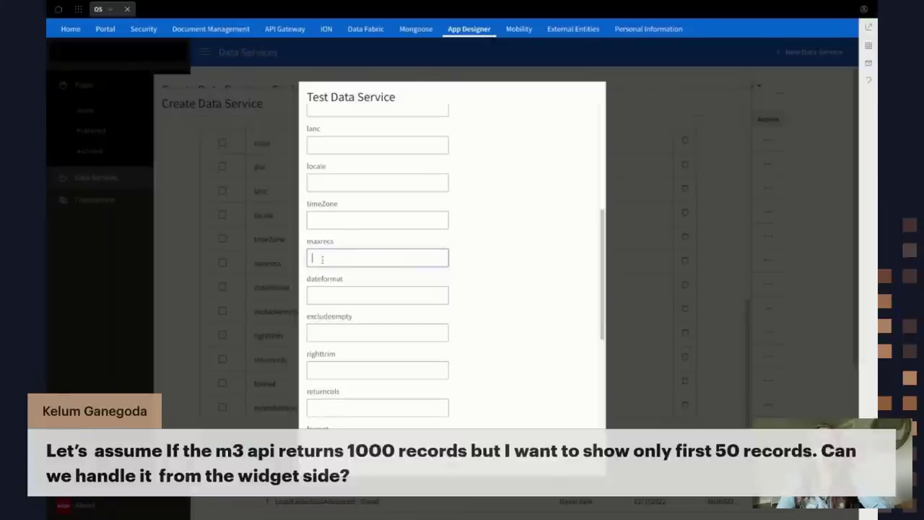
pyautogui.scroll(-1, 321, 259)
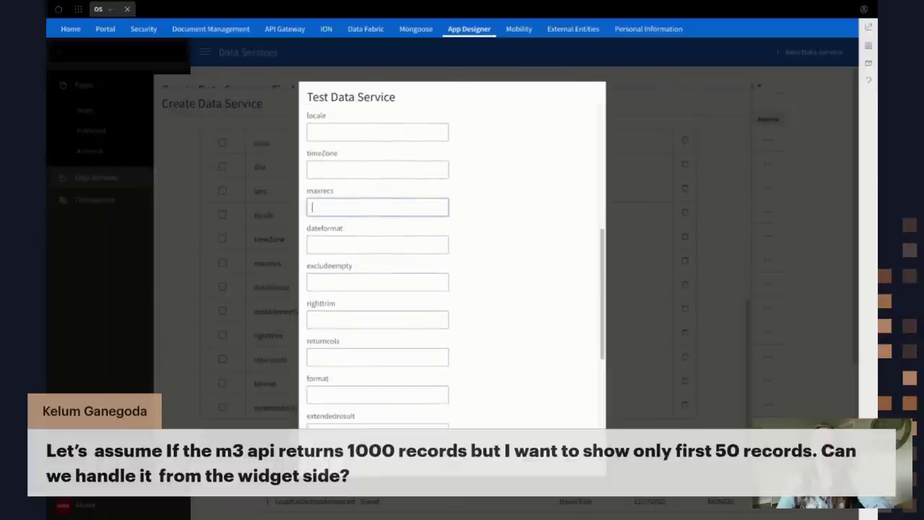
pyautogui.write('1')
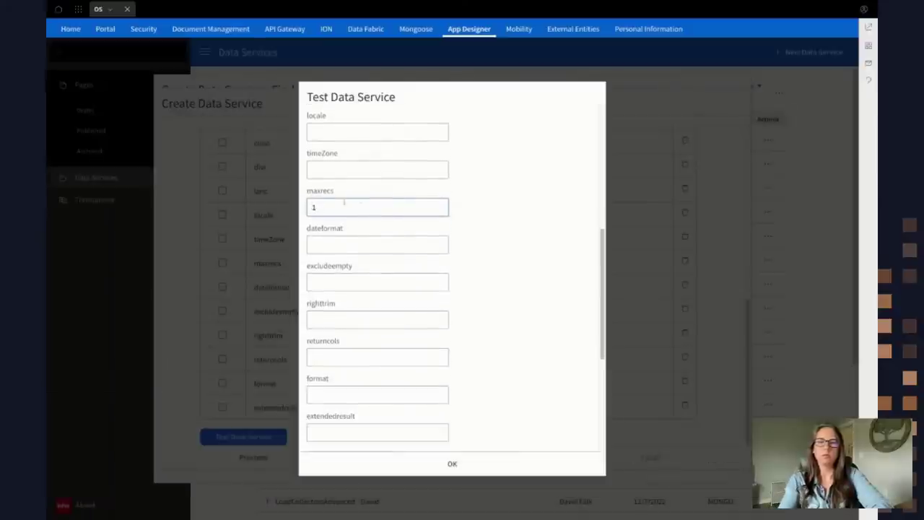
pyautogui.scroll(-1, 345, 219)
pyautogui.scroll(-2, 345, 218)
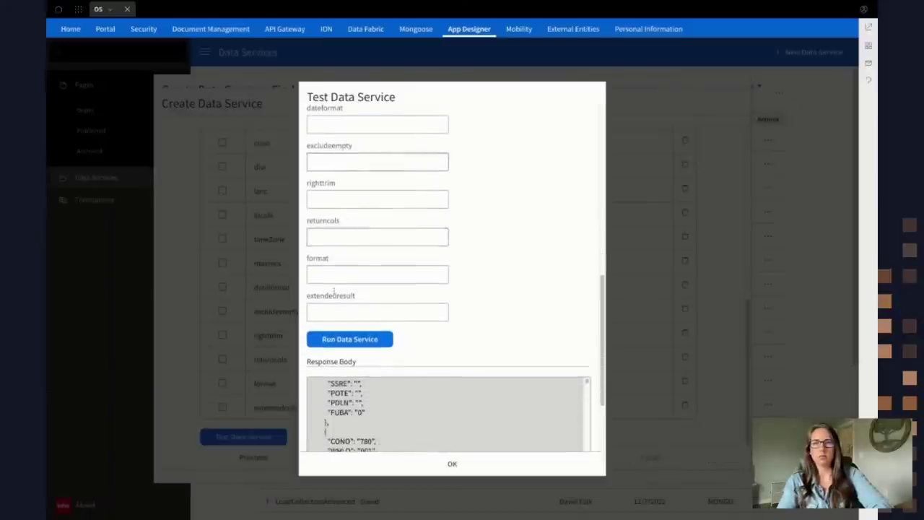
pyautogui.click(334, 340)
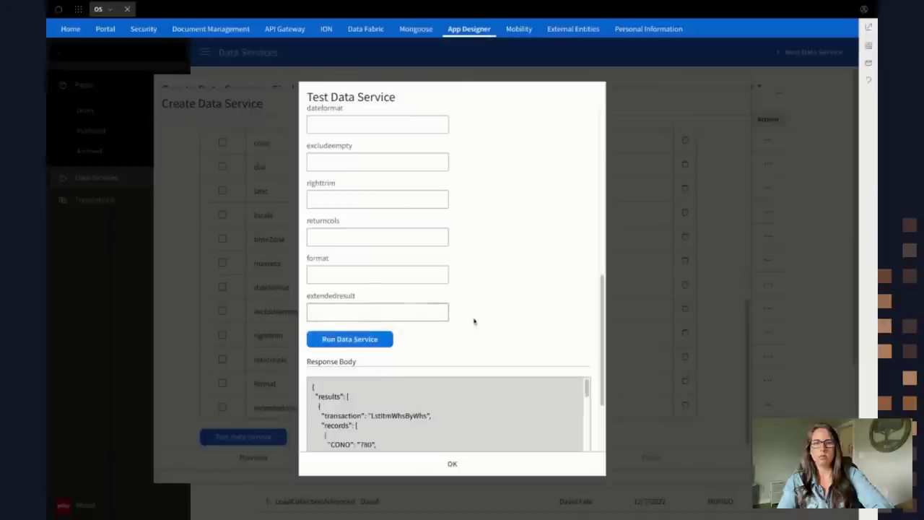
# Step: Examine the whole response body to check how the maxrecs test parameter limits the returned records
pyautogui.scroll(-2, 474, 320)
pyautogui.scroll(-3, 474, 320)
pyautogui.scroll(-10, 474, 320)
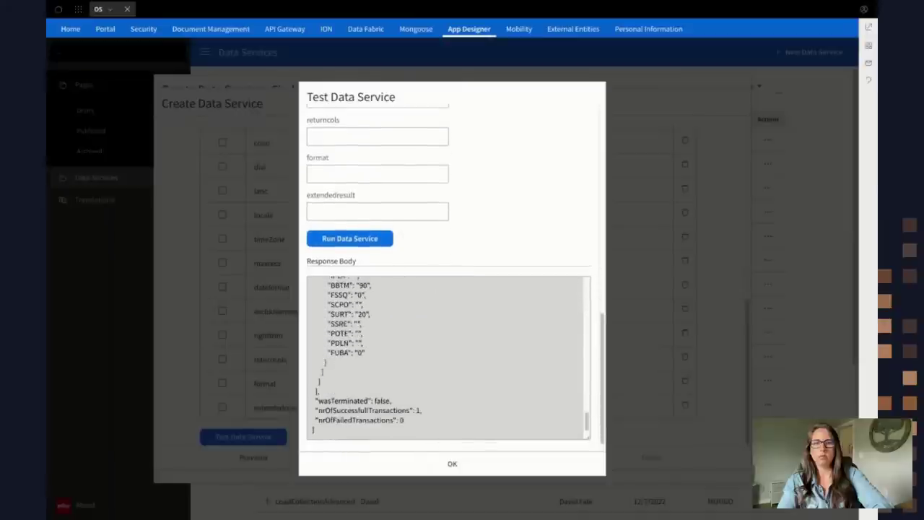
pyautogui.scroll(2, 474, 320)
pyautogui.scroll(8, 448, 358)
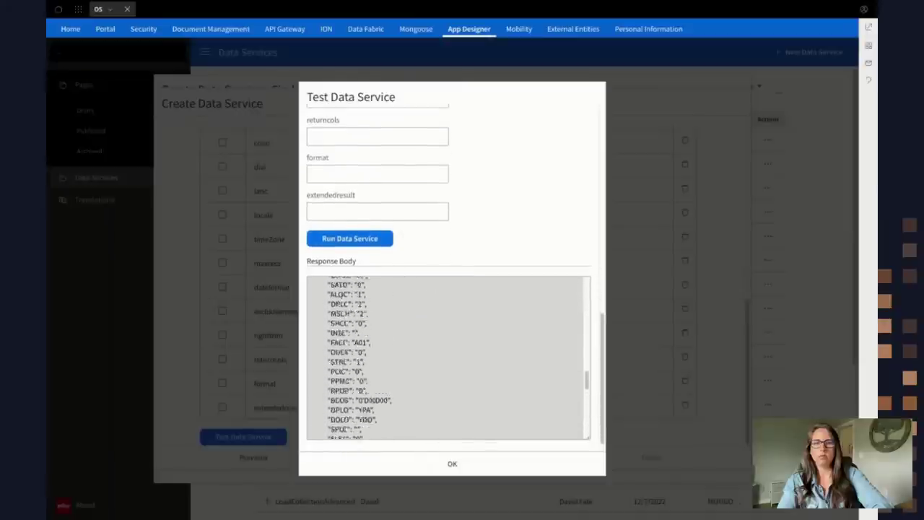
pyautogui.scroll(5, 448, 357)
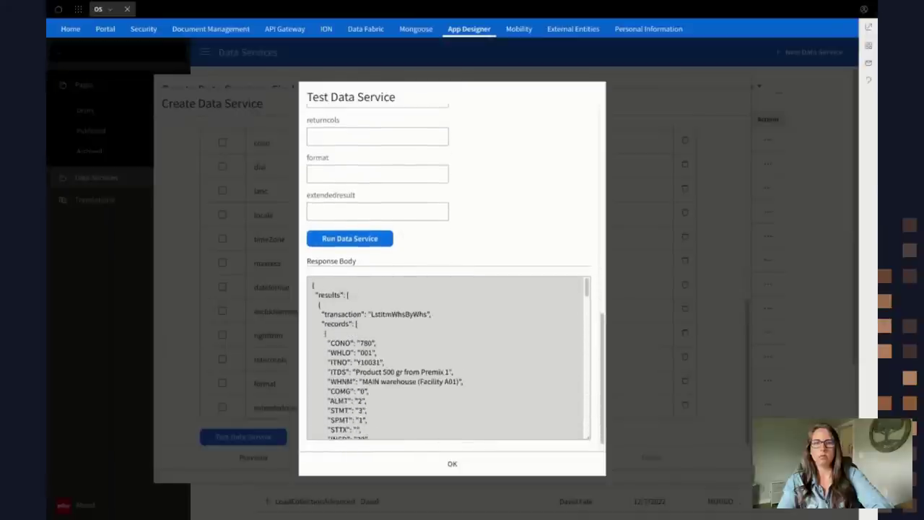
pyautogui.scroll(-1, 448, 357)
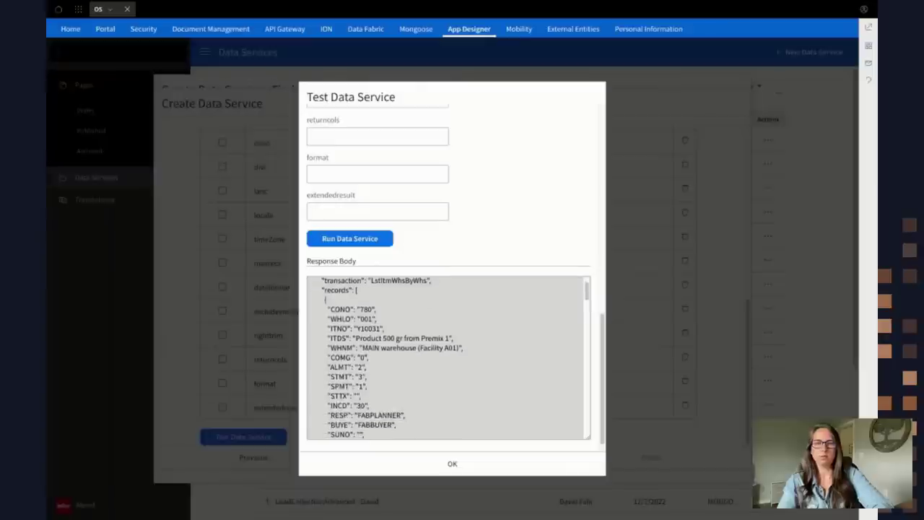
pyautogui.scroll(1, 476, 235)
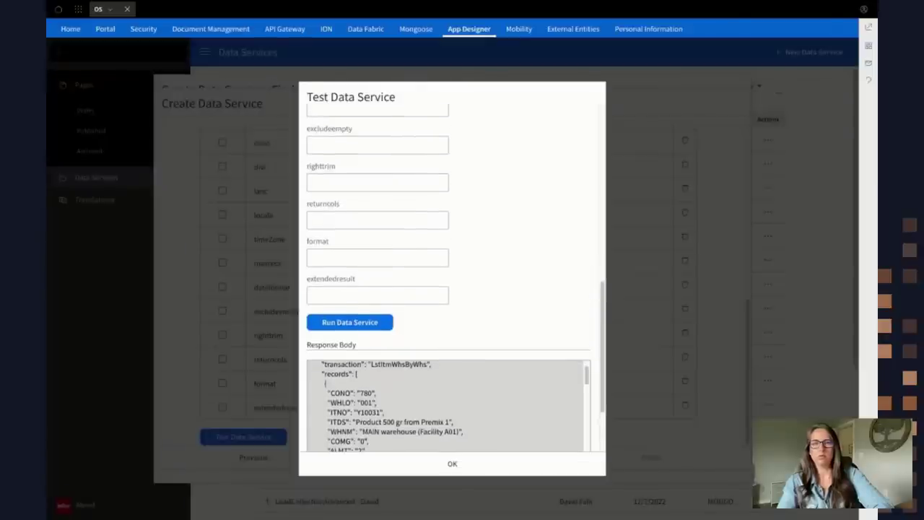
pyautogui.scroll(2, 452, 278)
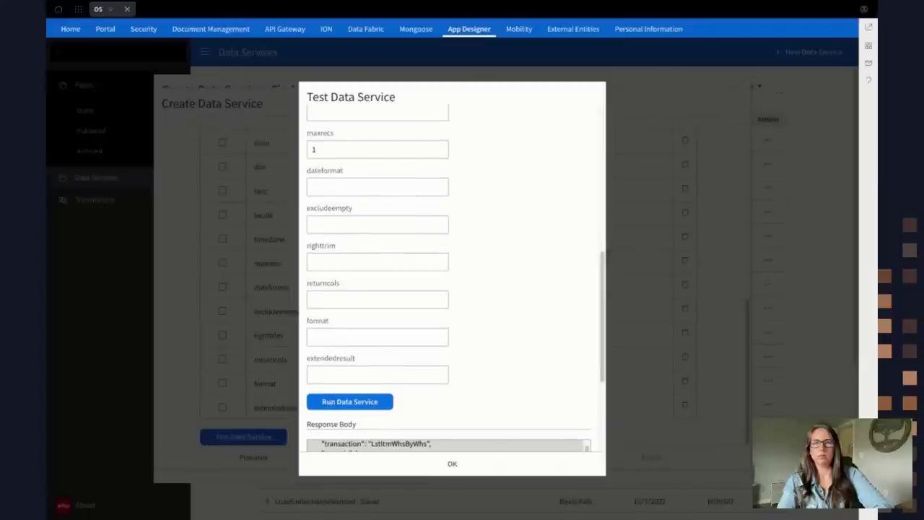
pyautogui.click(315, 152)
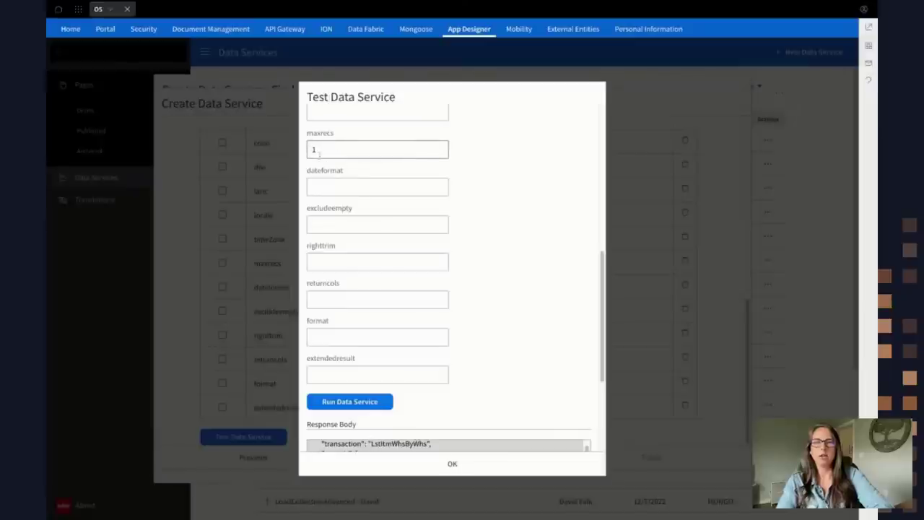
pyautogui.scroll(-5, 347, 156)
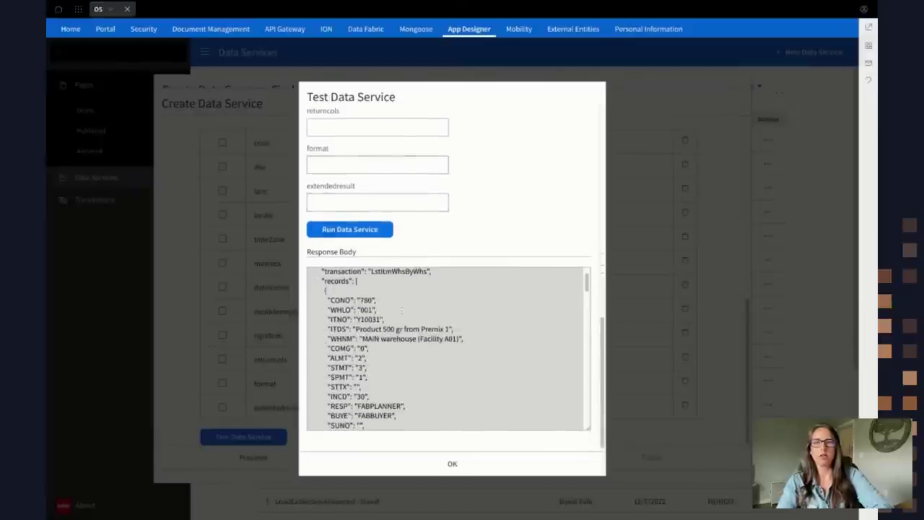
pyautogui.scroll(-5, 405, 312)
pyautogui.scroll(-10, 404, 312)
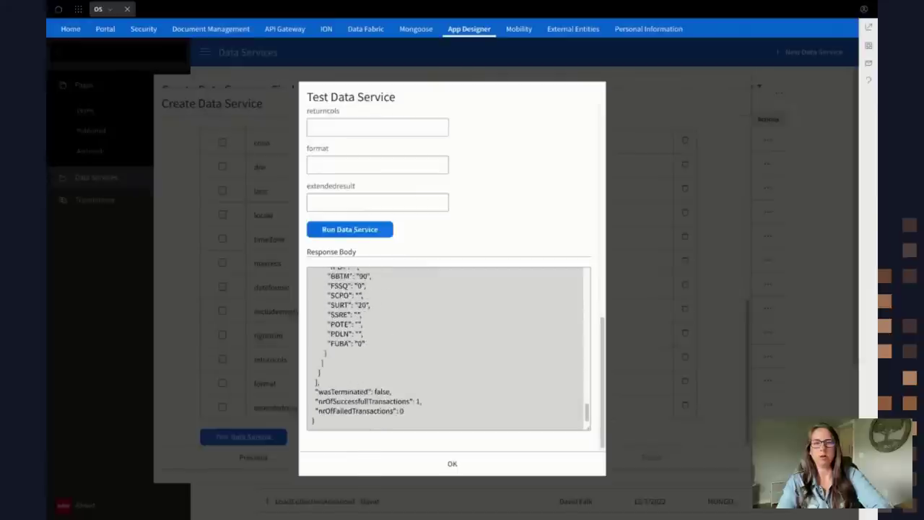
pyautogui.scroll(10, 404, 312)
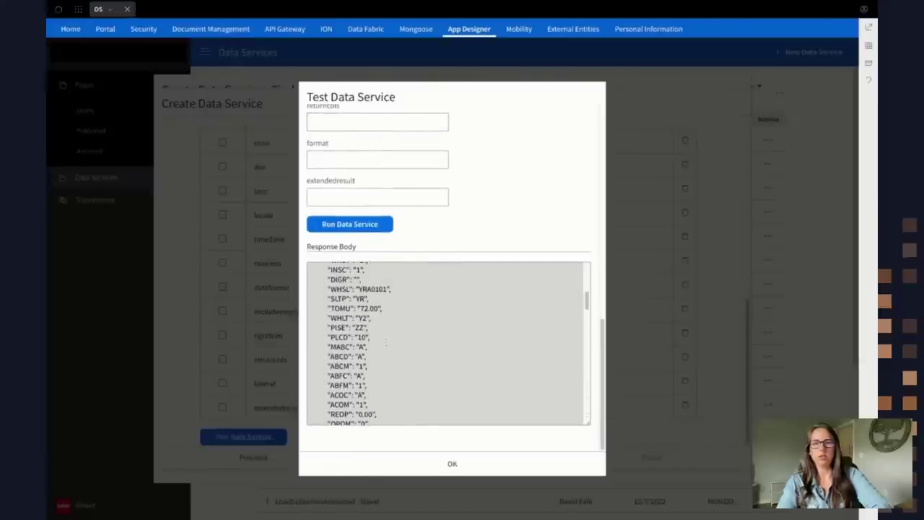
# Step: Close the data service test and advance from the input parameters to the response field mappings
pyautogui.click(389, 466)
pyautogui.scroll(10, 491, 275)
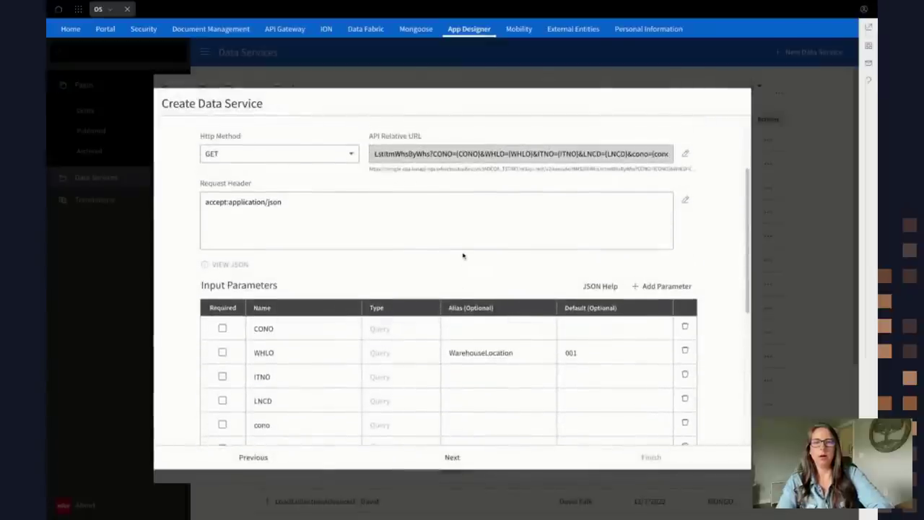
pyautogui.scroll(2, 463, 255)
pyautogui.scroll(-8, 448, 289)
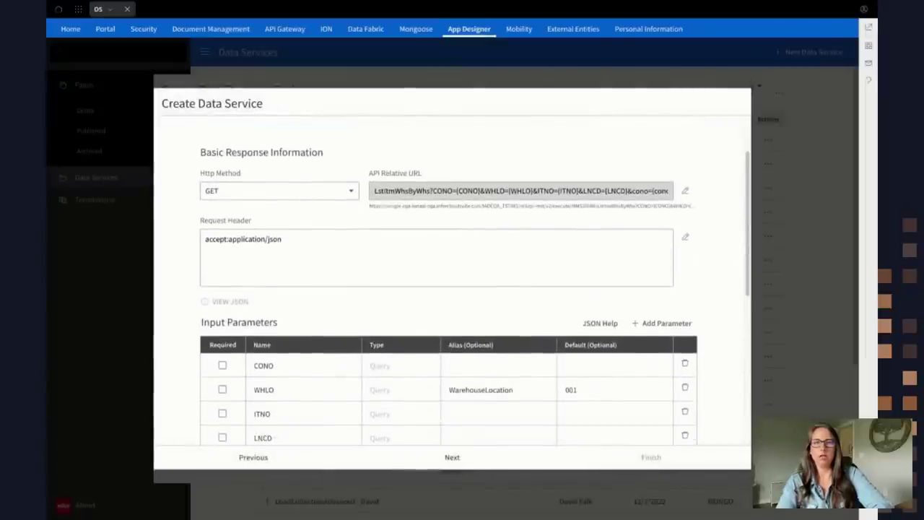
pyautogui.scroll(-2, 448, 289)
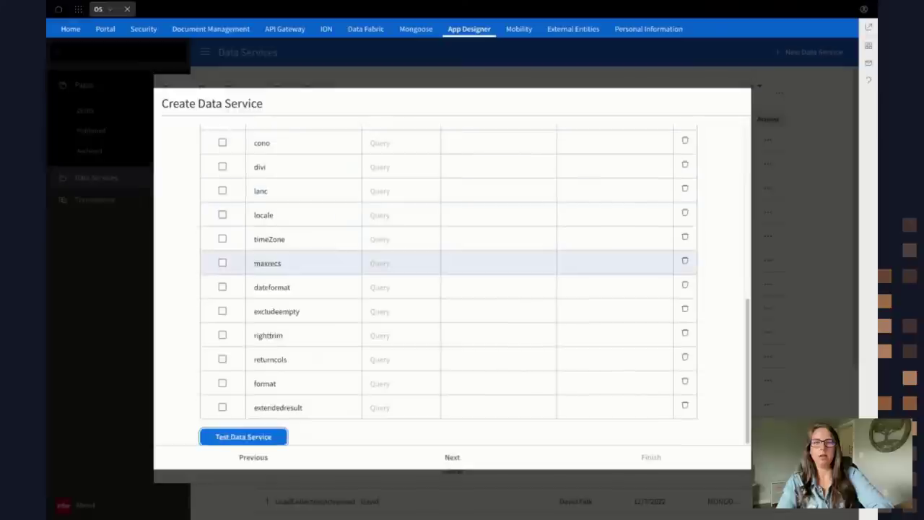
pyautogui.click(443, 455)
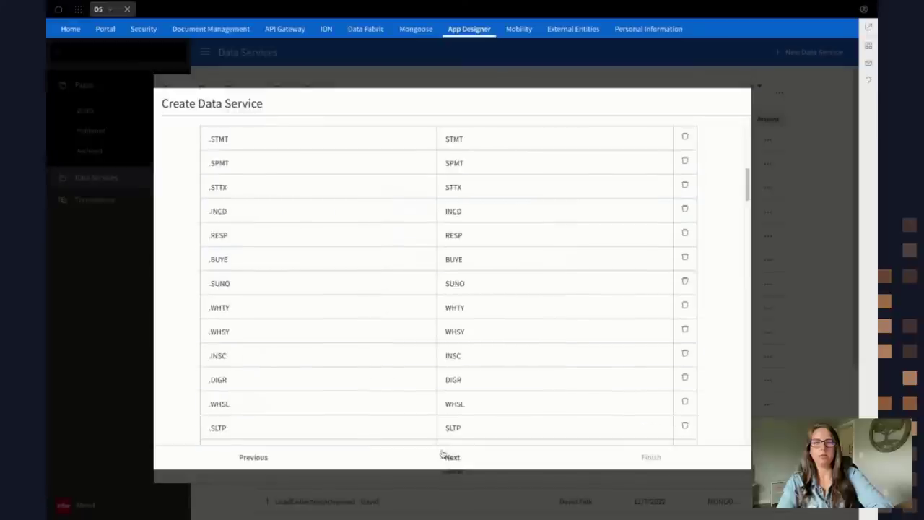
# Step: Set the output parameter aliases of .ITNO to ItemNumber and .ITDS to ItemDesc
pyautogui.scroll(7, 379, 225)
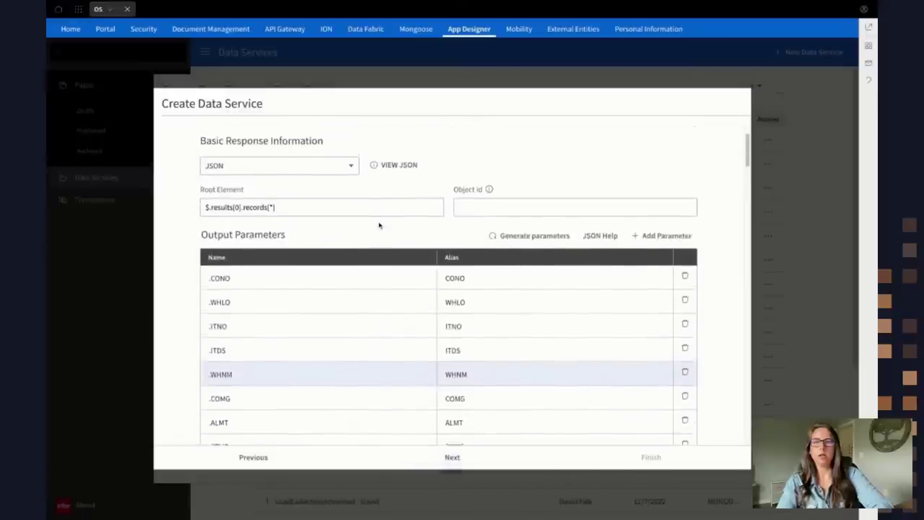
pyautogui.doubleClick(253, 211)
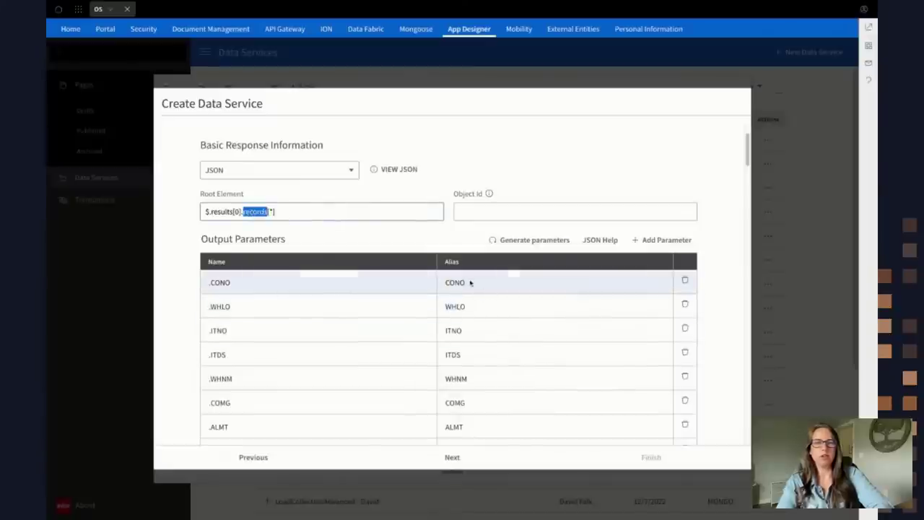
pyautogui.click(464, 332)
pyautogui.press('BackSpace')
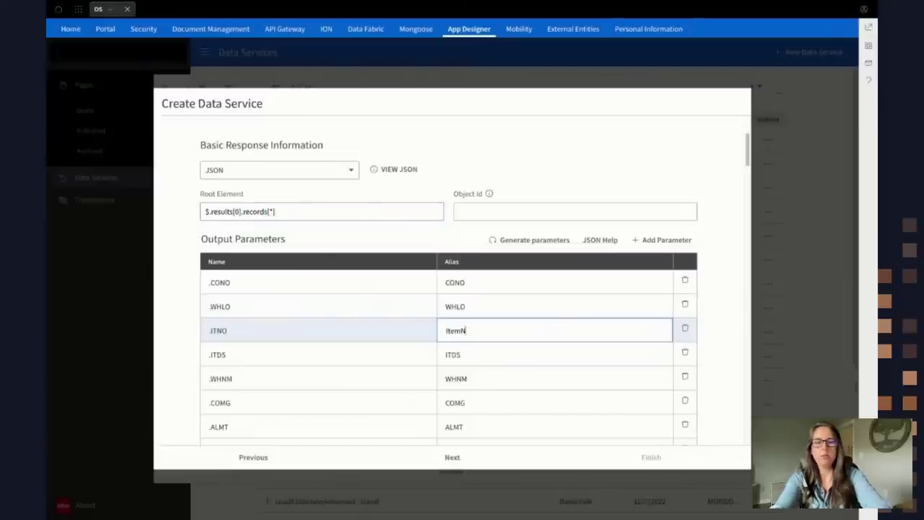
pyautogui.write('ItemNumber')
pyautogui.click(455, 355)
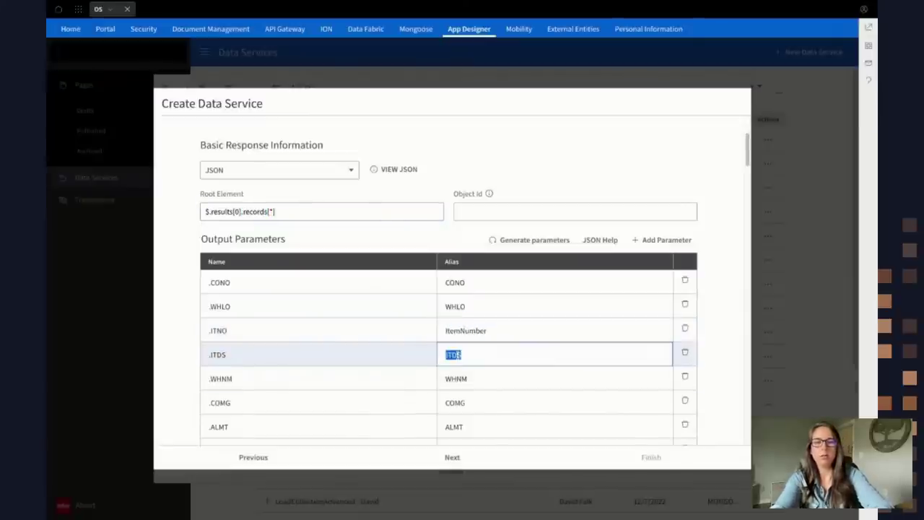
pyautogui.write('ItemDesc')
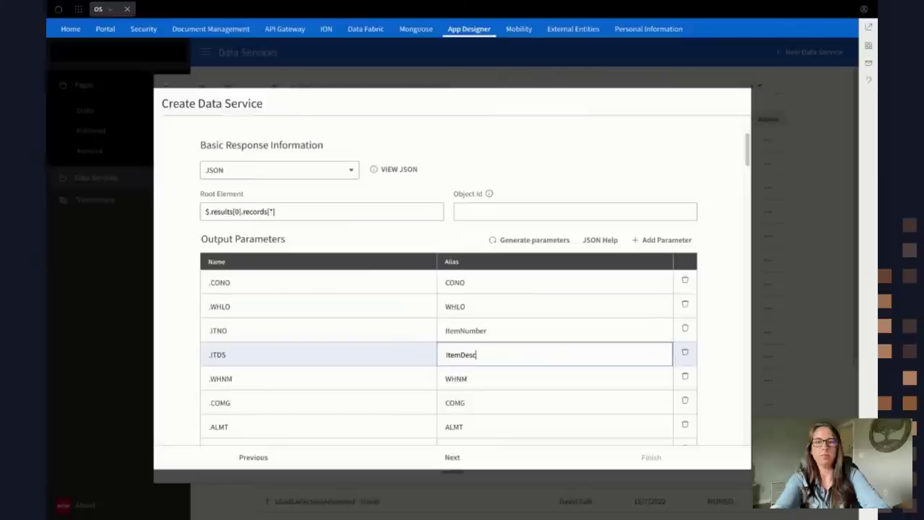
# Step: Review the remaining output parameters, advance past the response mappings and finish creating the data service
pyautogui.scroll(-1, 505, 347)
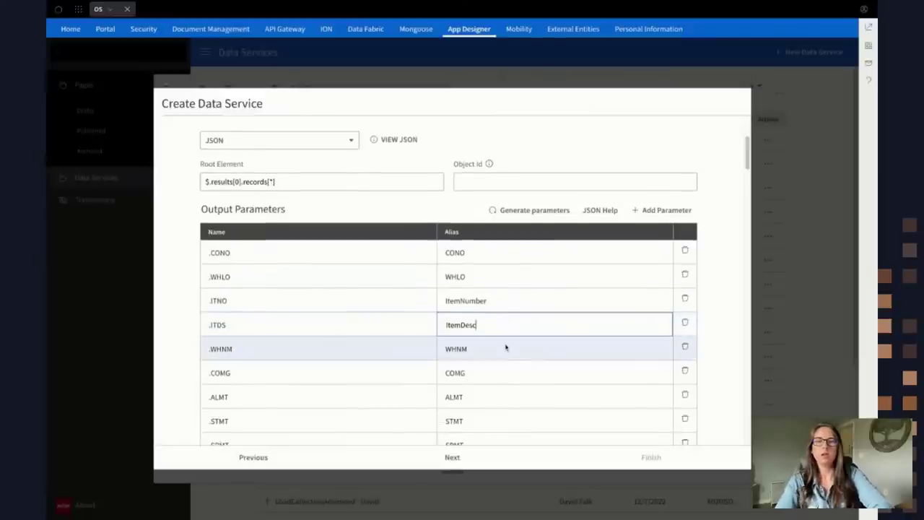
pyautogui.scroll(-8, 505, 347)
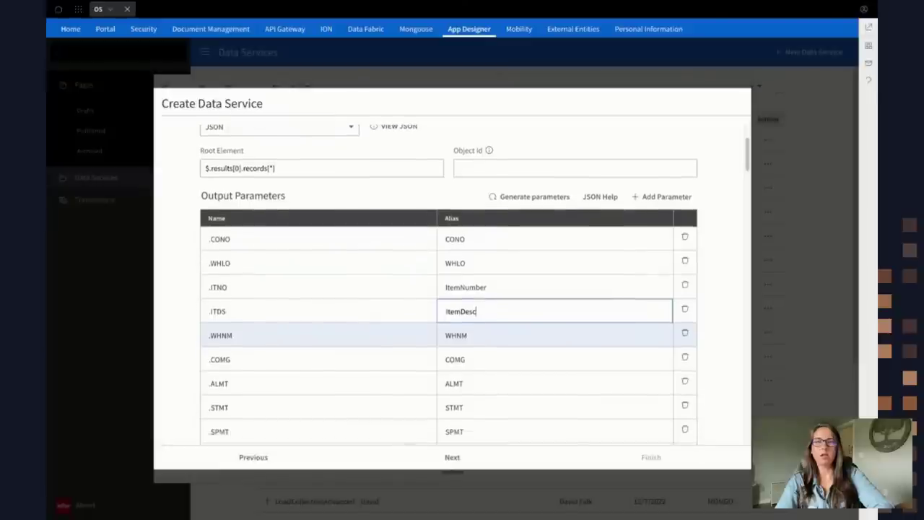
pyautogui.click(452, 458)
pyautogui.click(650, 457)
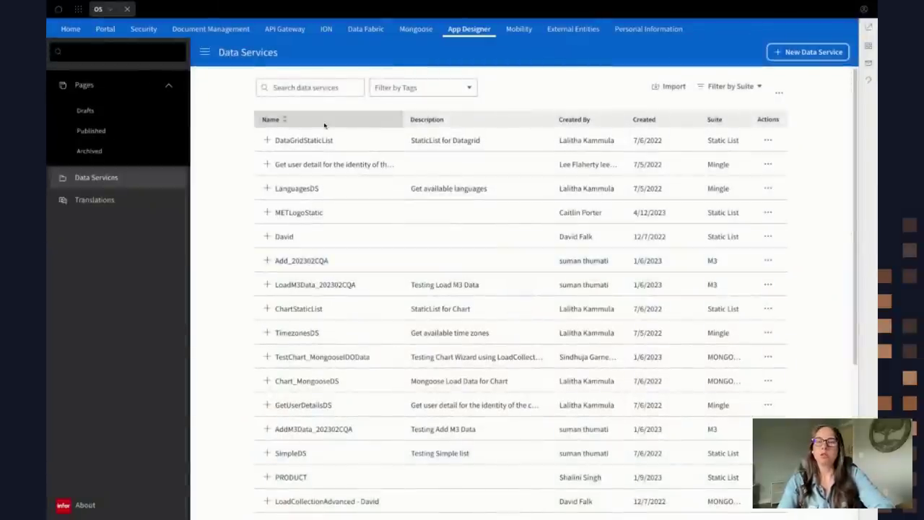
# Step: Start a new draft page based on the Simple List Widget template
pyautogui.click(98, 113)
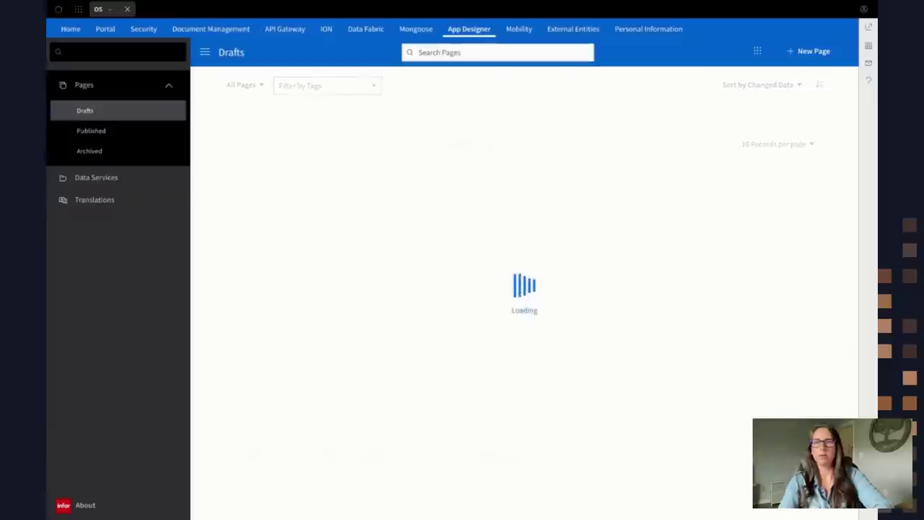
pyautogui.click(811, 55)
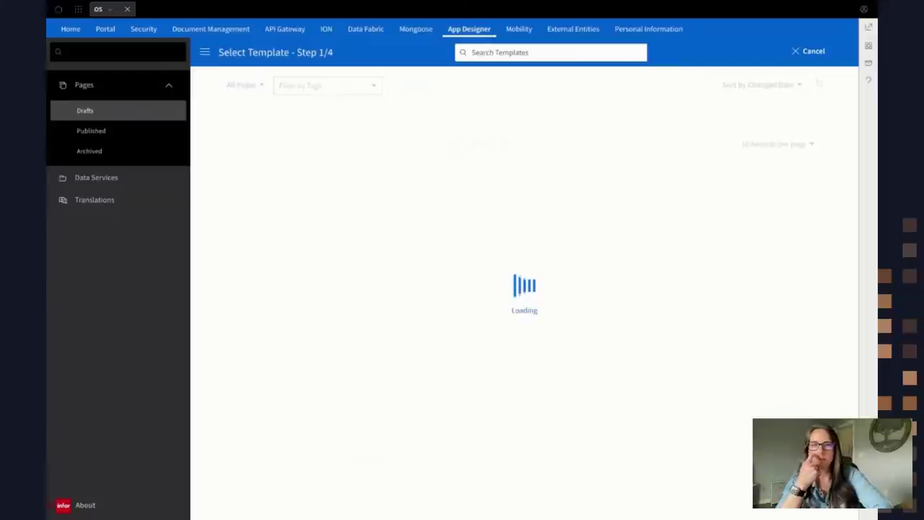
pyautogui.moveTo(331, 179)
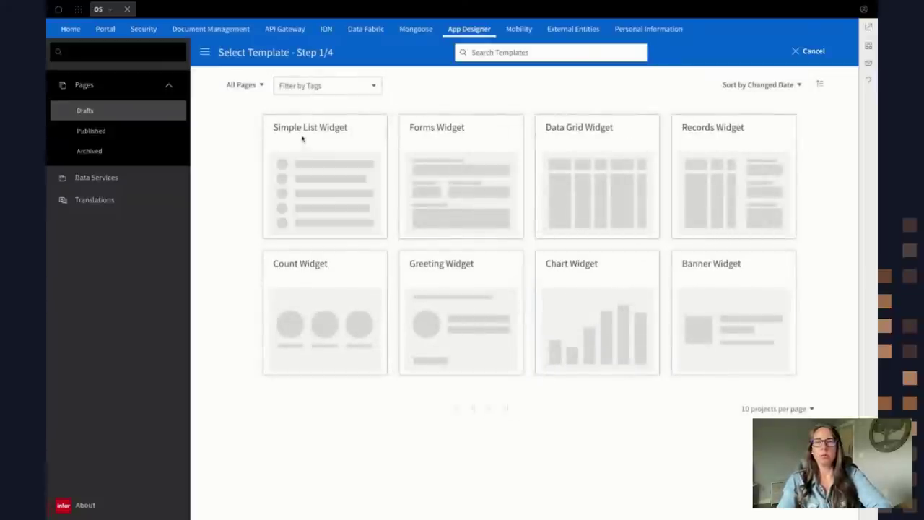
pyautogui.click(309, 193)
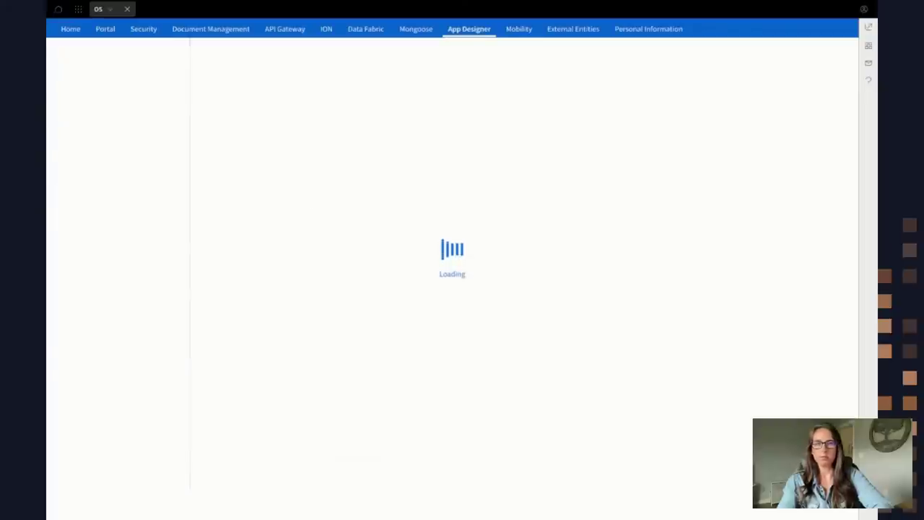
# Step: Set the widget title to Warehouses and name the page M3WarehousesTest, advancing to the data service selection
pyautogui.tripleClick(91, 251)
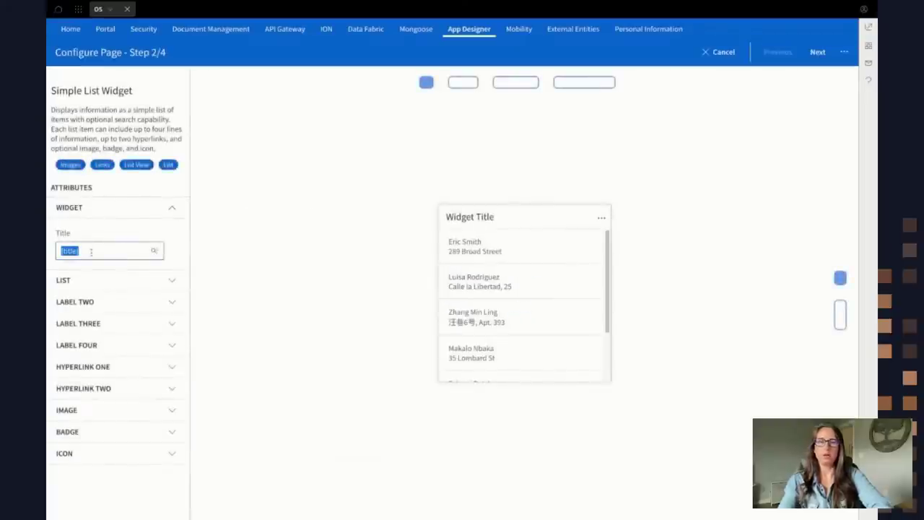
pyautogui.write('Warehouses')
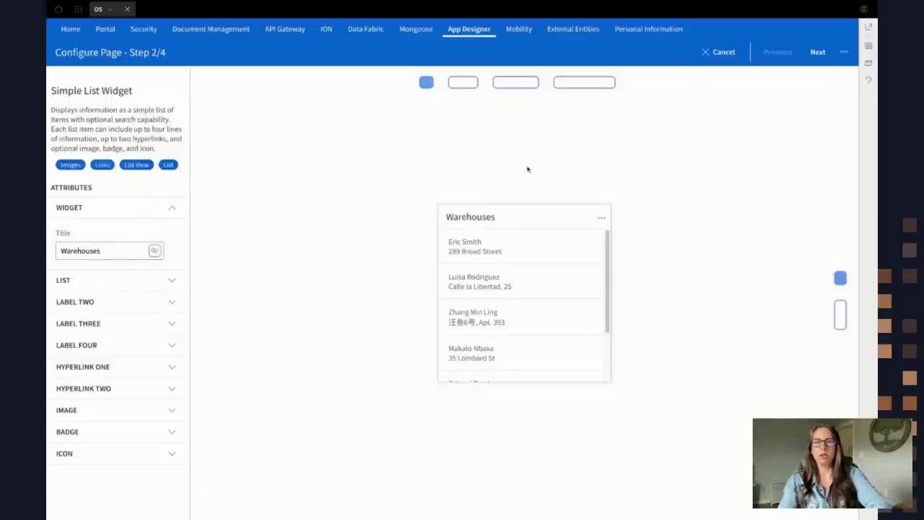
pyautogui.click(817, 52)
pyautogui.click(343, 205)
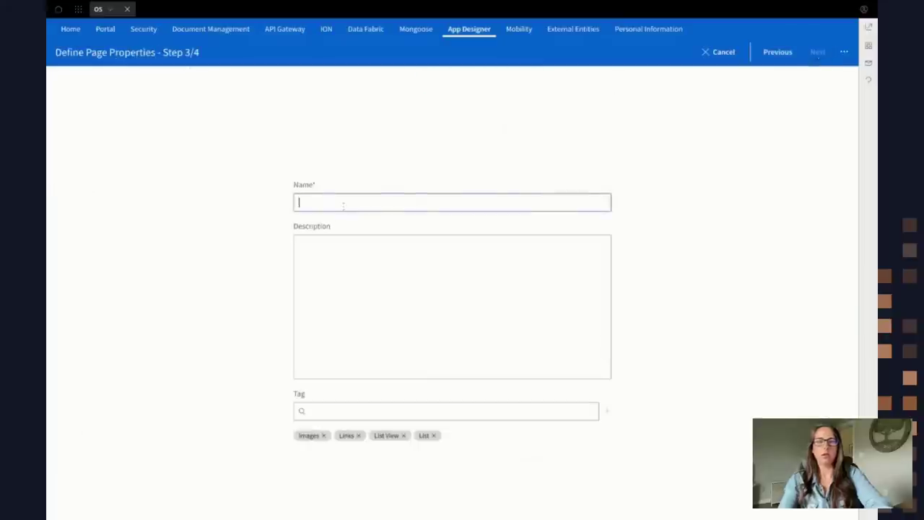
pyautogui.write('M3Wareh')
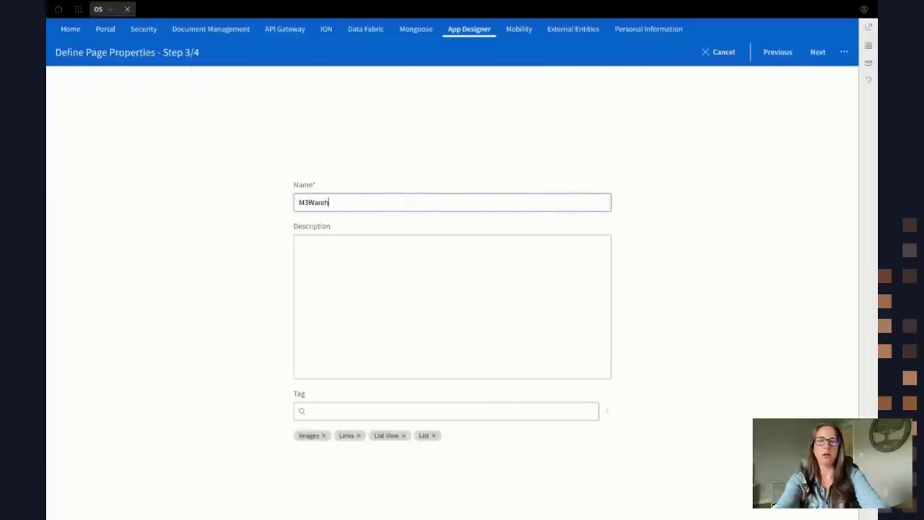
pyautogui.write('ousesTest')
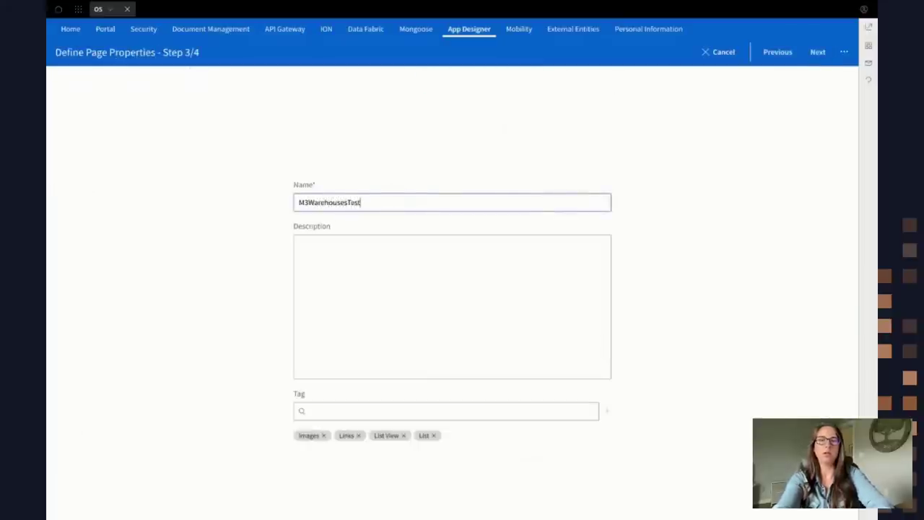
pyautogui.click(818, 52)
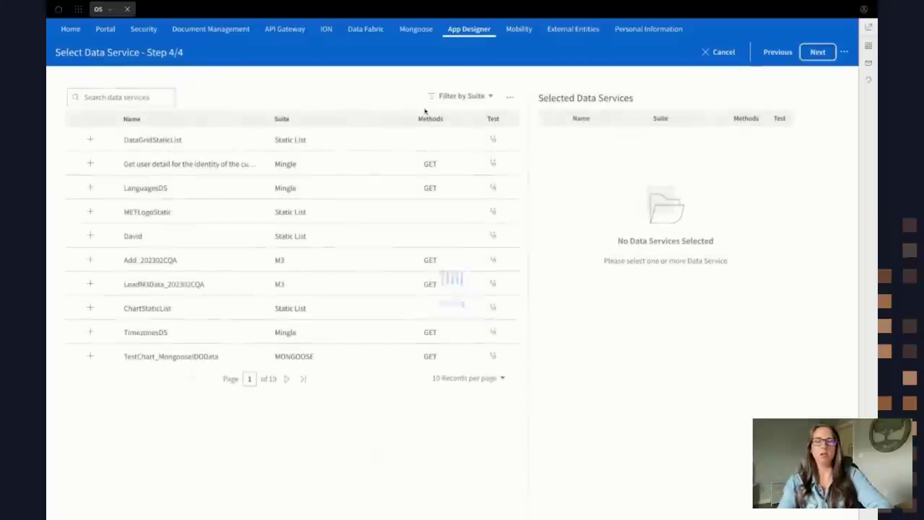
# Step: Search the data services for m3wareh, add M3WarehousesTest to the page and continue to the page designer
pyautogui.click(133, 96)
pyautogui.write('m')
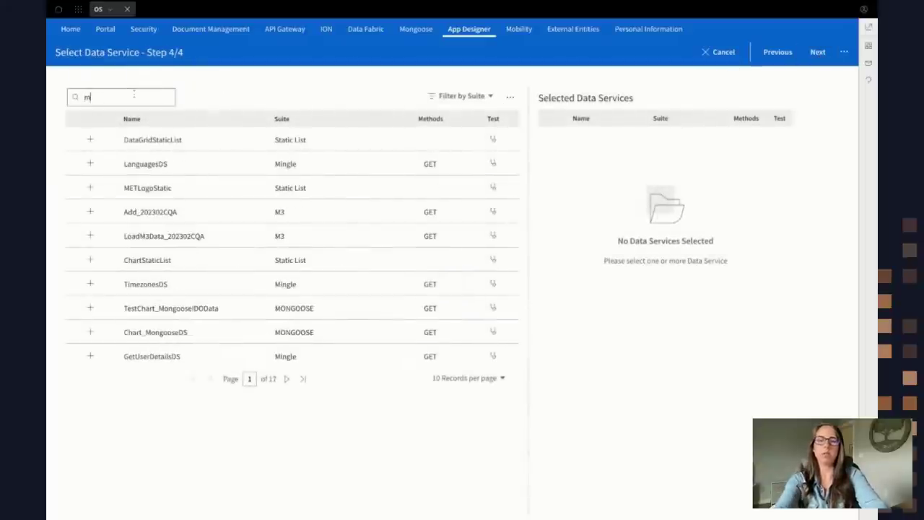
pyautogui.write('3dat')
pyautogui.press('BackSpace')
pyautogui.press('BackSpace')
pyautogui.press('BackSpace')
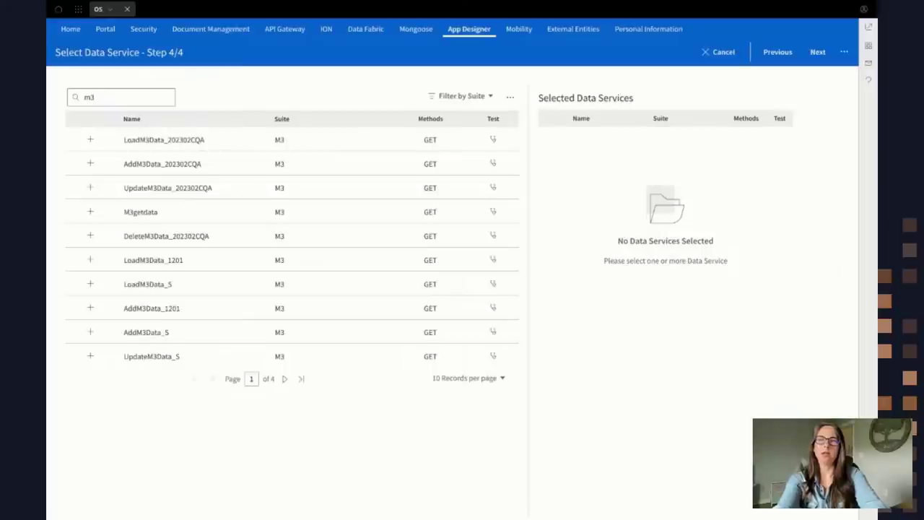
pyautogui.write('wareh')
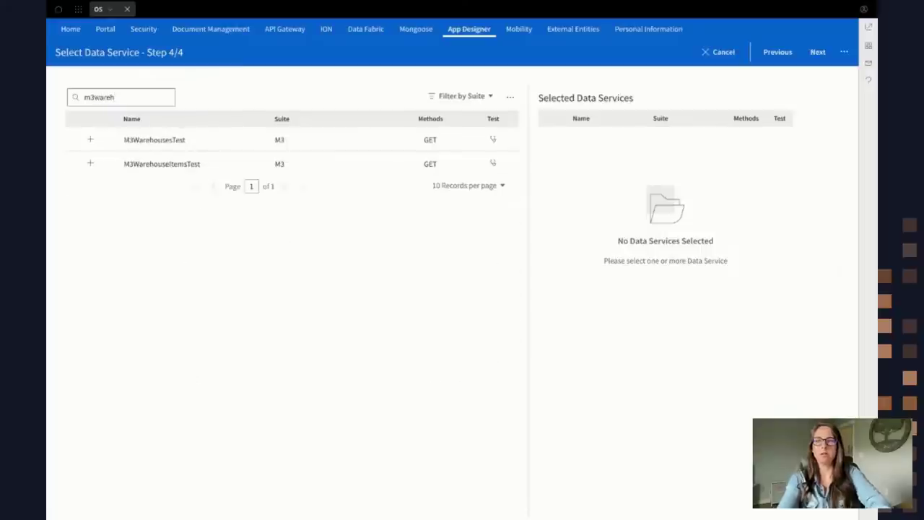
pyautogui.click(91, 140)
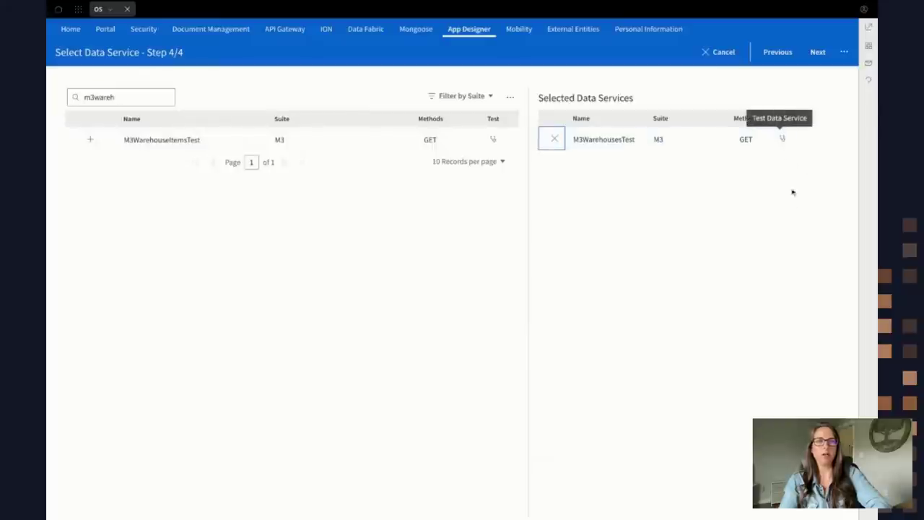
pyautogui.click(818, 52)
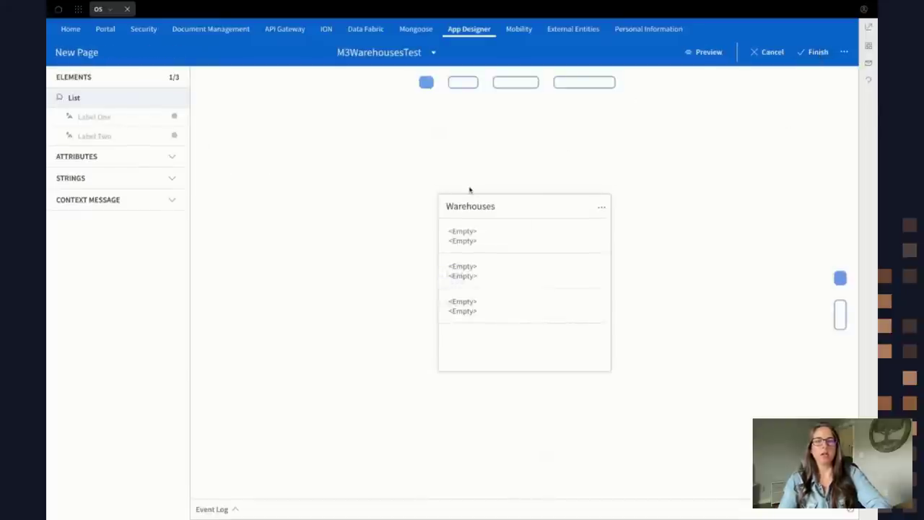
# Step: Bind Label One to WarehouseLocation and Label Two to WarehouseName, and check the resulting warehouse list
pyautogui.click(107, 120)
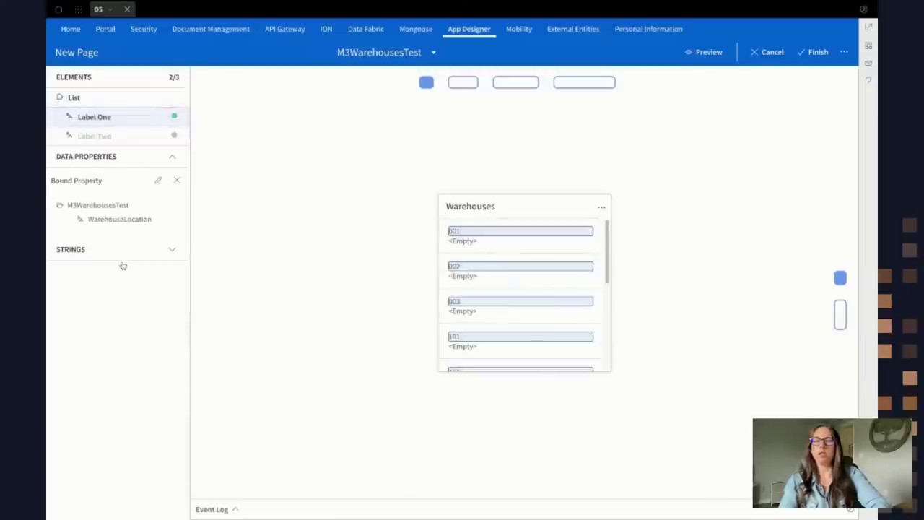
pyautogui.click(122, 138)
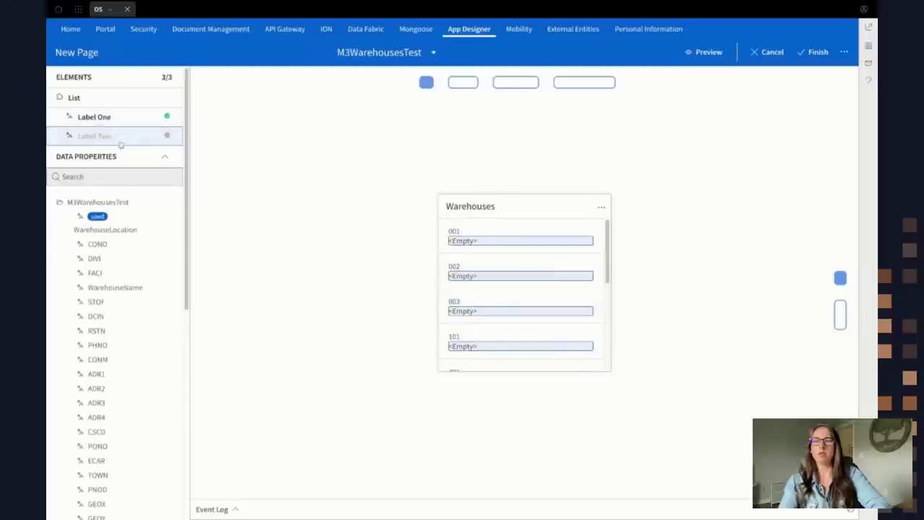
pyautogui.click(105, 289)
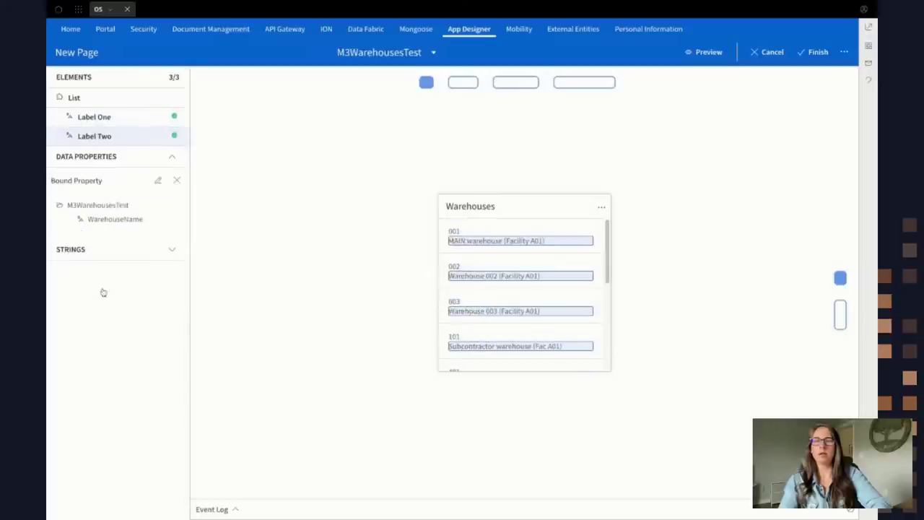
pyautogui.scroll(-3, 521, 284)
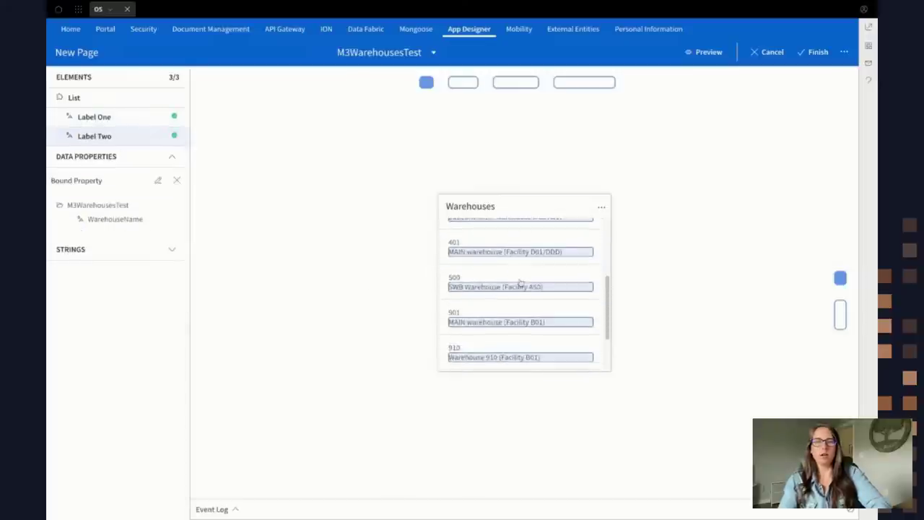
pyautogui.scroll(5, 520, 283)
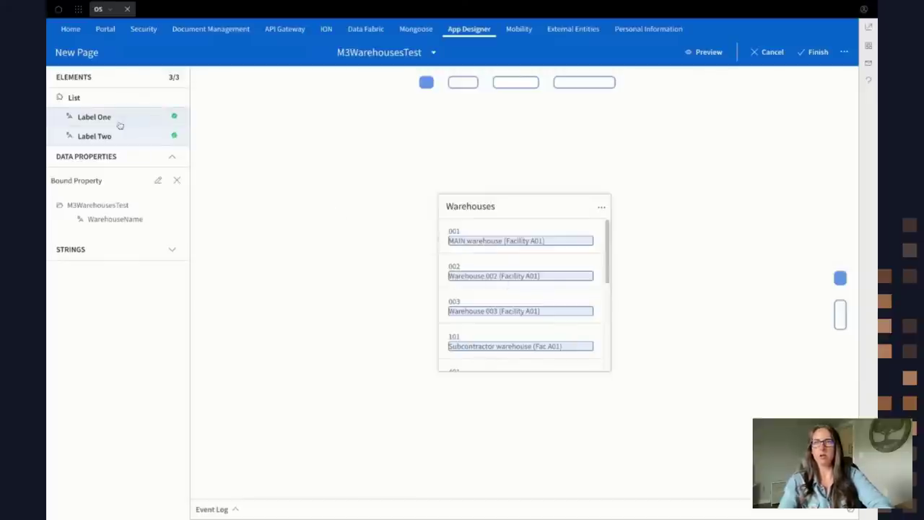
# Step: Open a sending context message for the List element and name the message warehousename
pyautogui.click(82, 97)
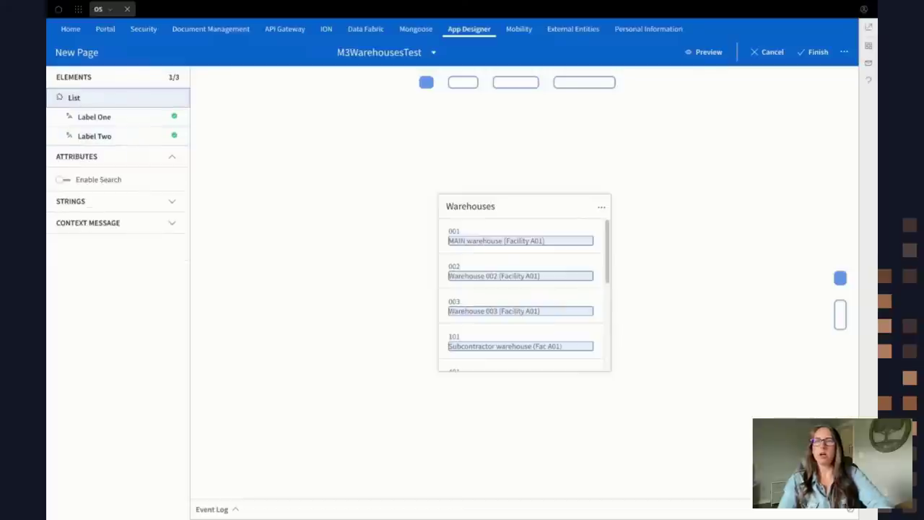
pyautogui.click(88, 222)
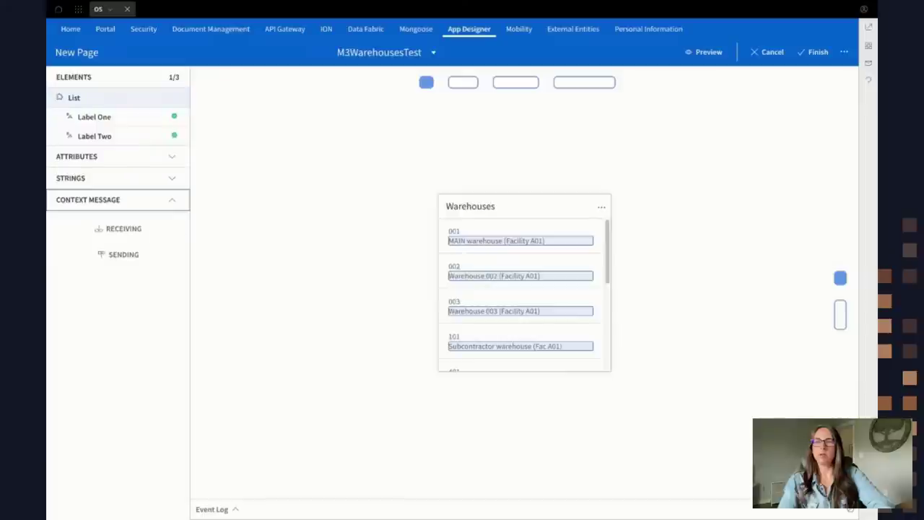
pyautogui.click(120, 258)
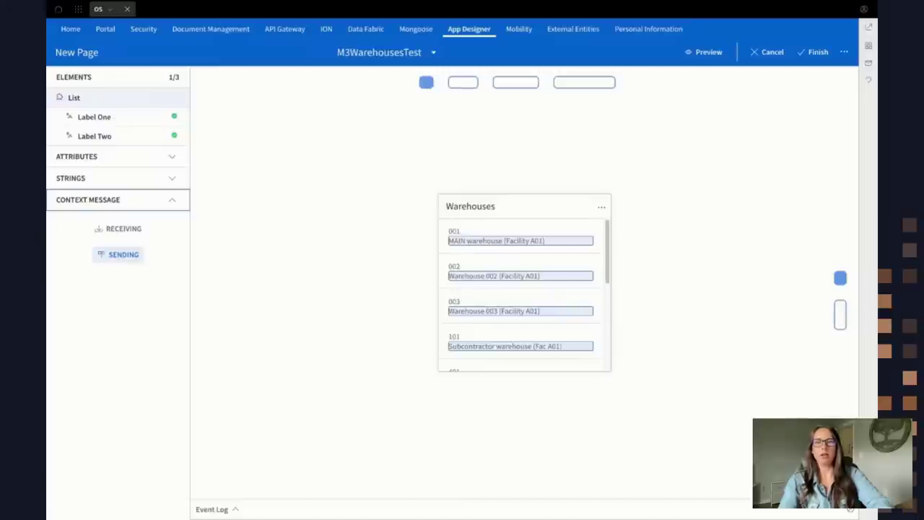
pyautogui.click(120, 259)
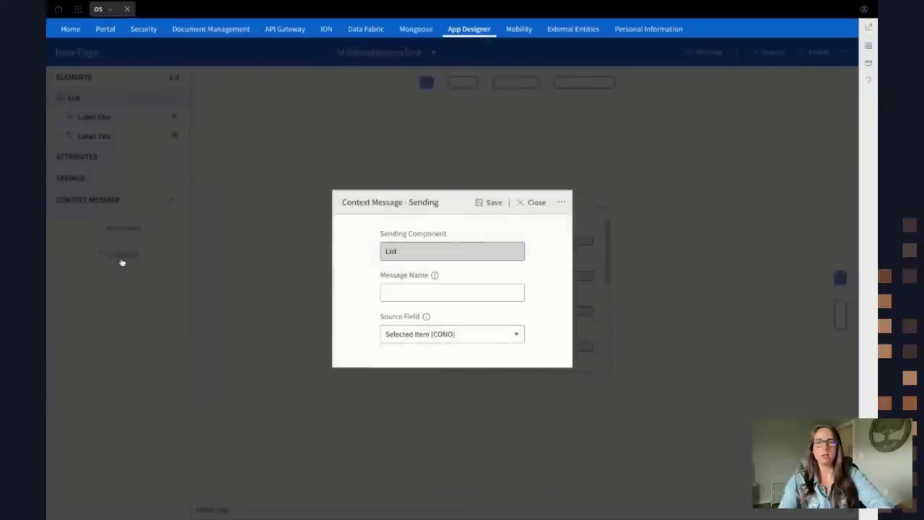
pyautogui.click(417, 296)
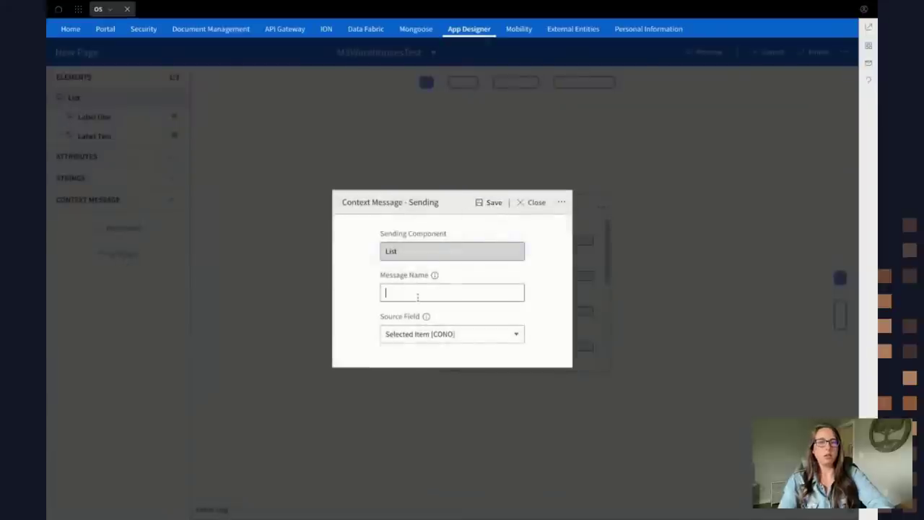
pyautogui.write('war')
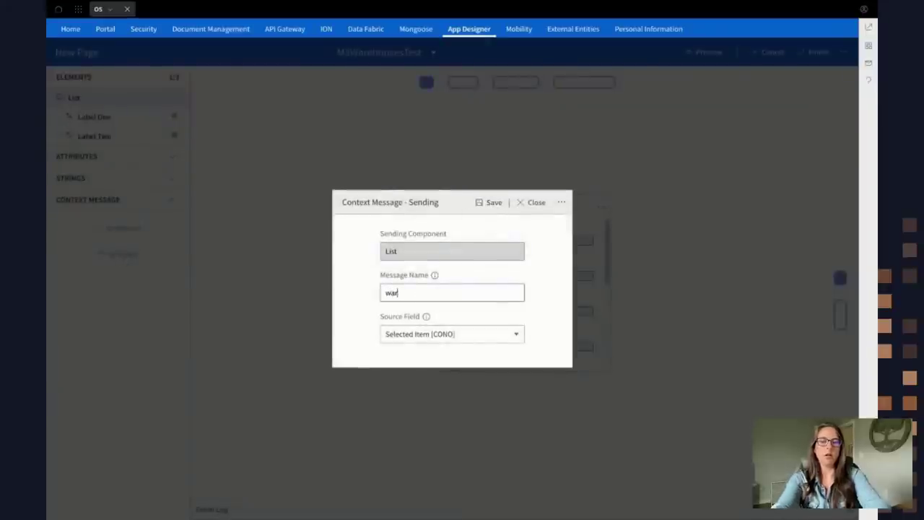
pyautogui.write('ehousename')
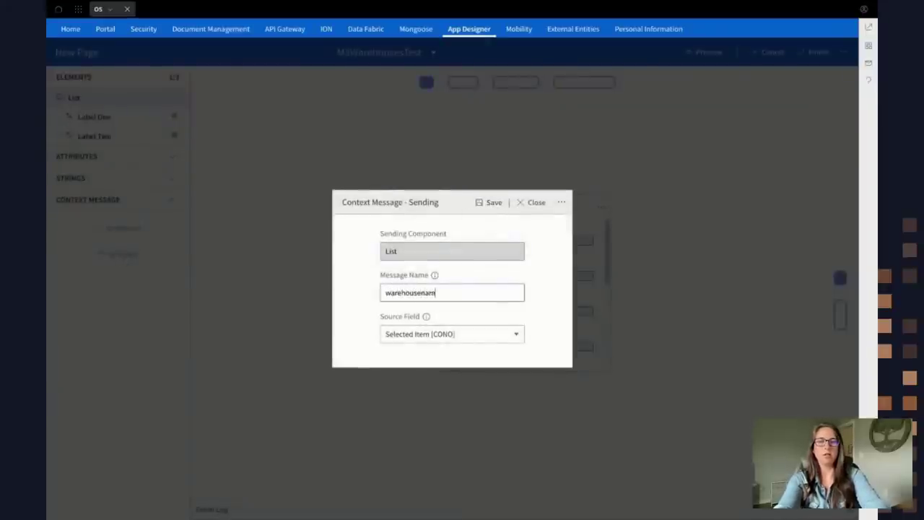
# Step: Set the sending context message's source field to Selected Item [WarehouseLocation] and save the message
pyautogui.moveTo(426, 316)
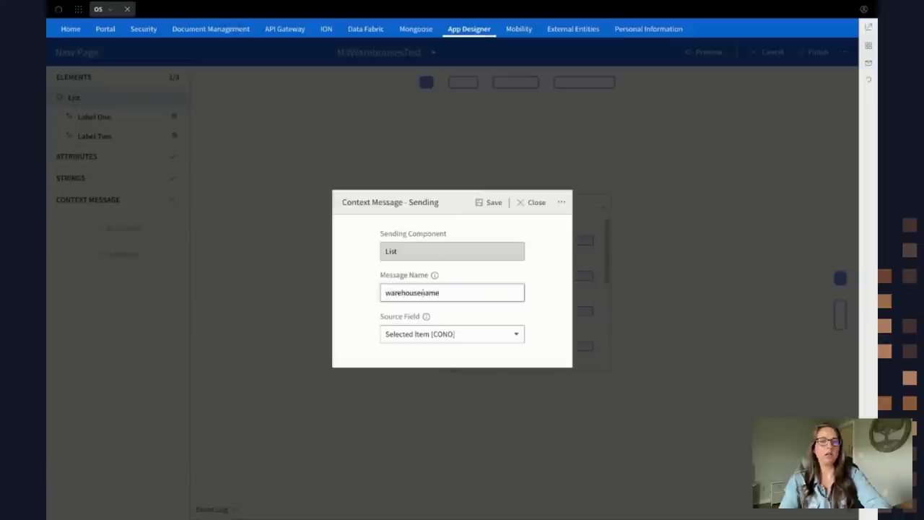
pyautogui.doubleClick(425, 293)
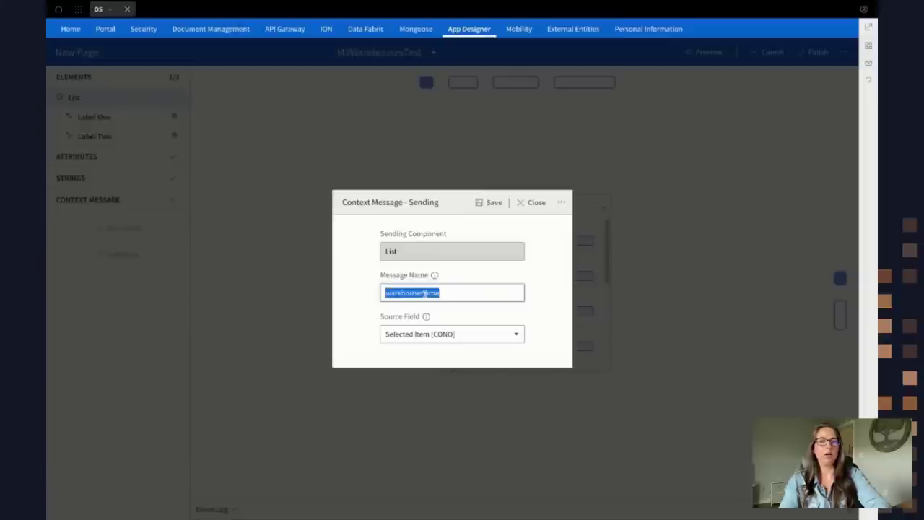
pyautogui.click(505, 341)
pyautogui.doubleClick(415, 292)
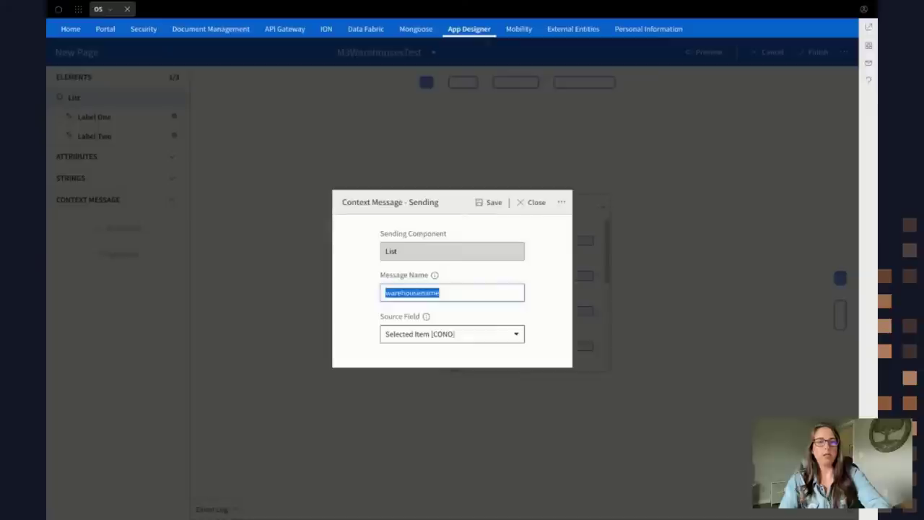
pyautogui.click(451, 333)
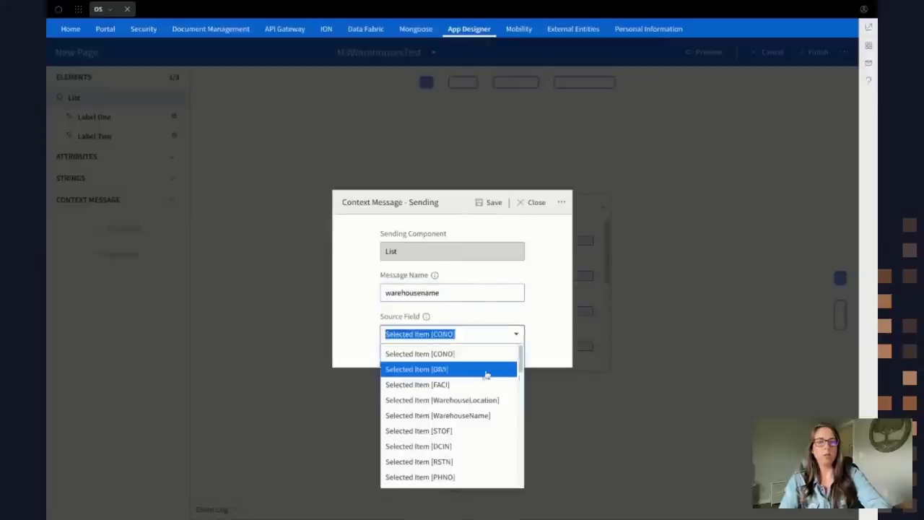
pyautogui.click(477, 401)
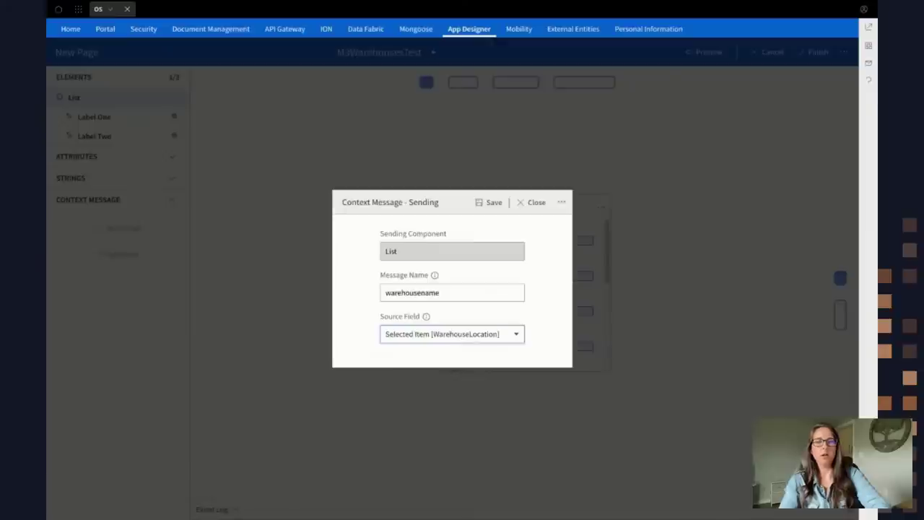
pyautogui.click(493, 203)
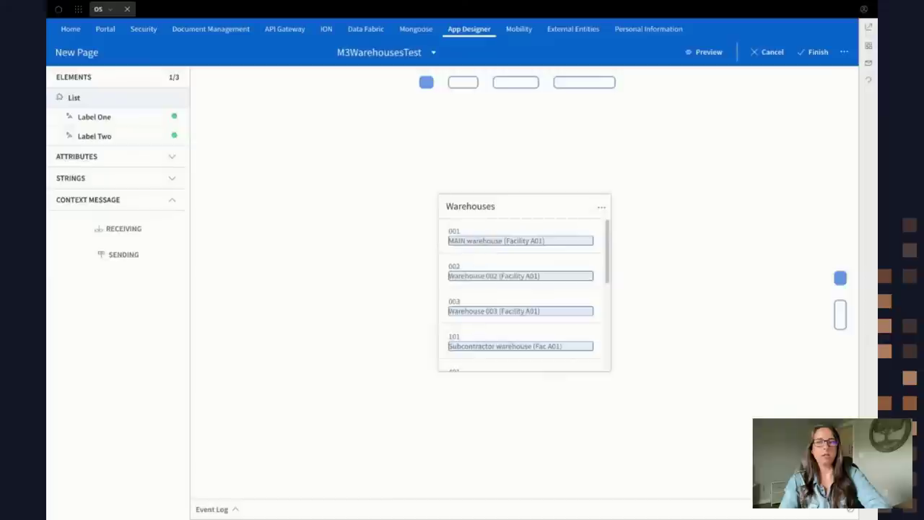
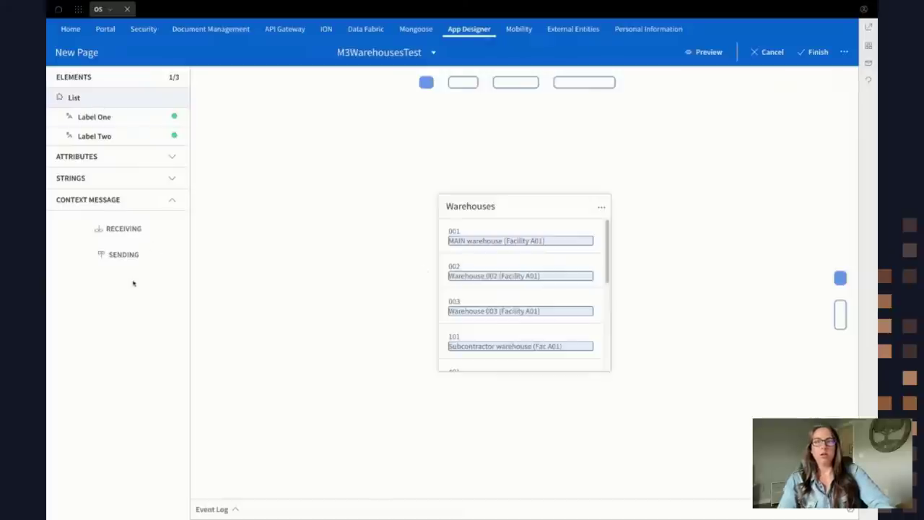
# Step: Exit the new M3WarehousesTest page without saving its changes and return to the drafts
pyautogui.click(124, 228)
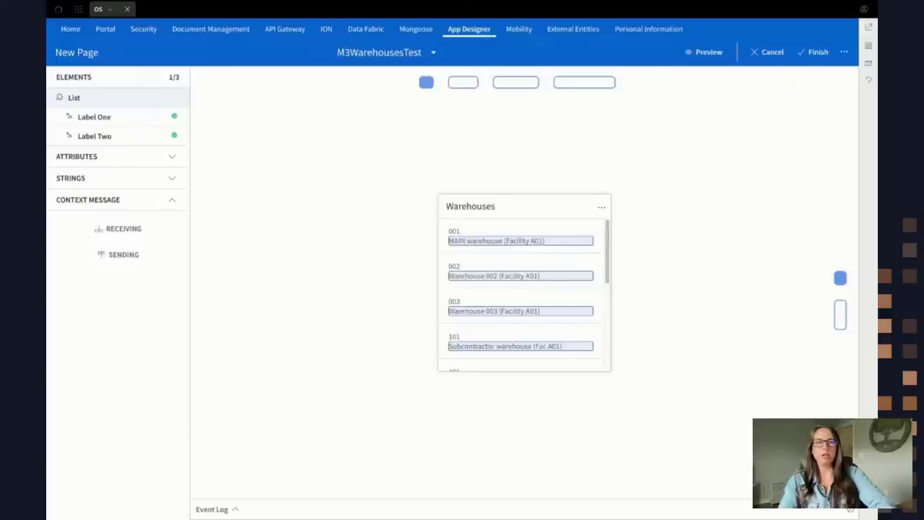
pyautogui.click(769, 52)
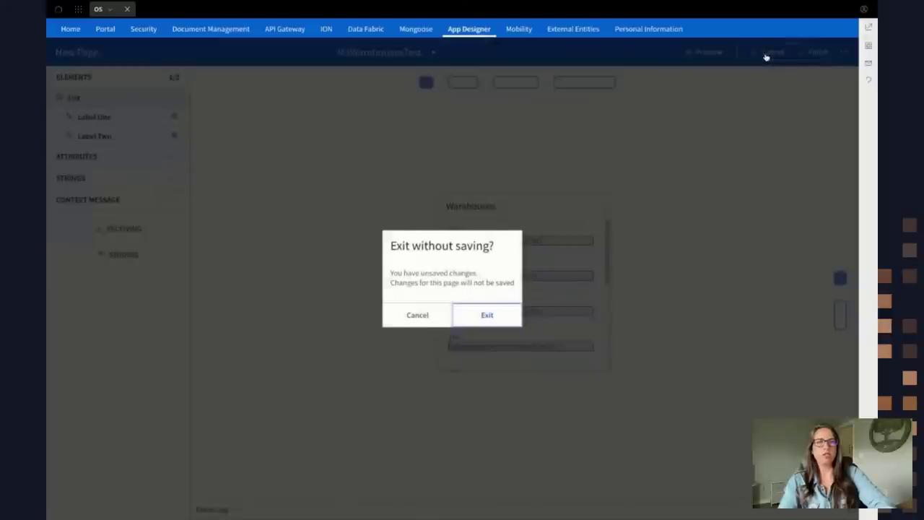
pyautogui.click(495, 312)
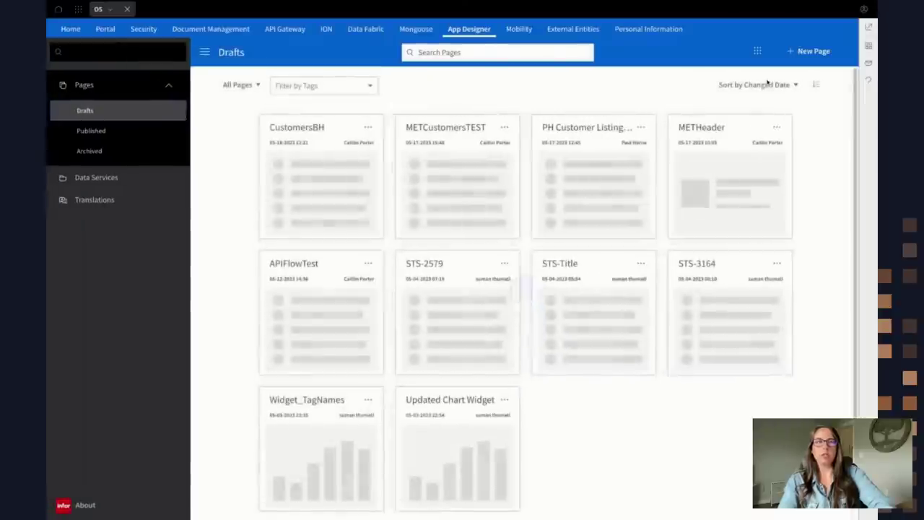
# Step: Start a new page from the Simple List Widget template and set its widget title to Warehouse Items, continuing to the page properties
pyautogui.click(802, 59)
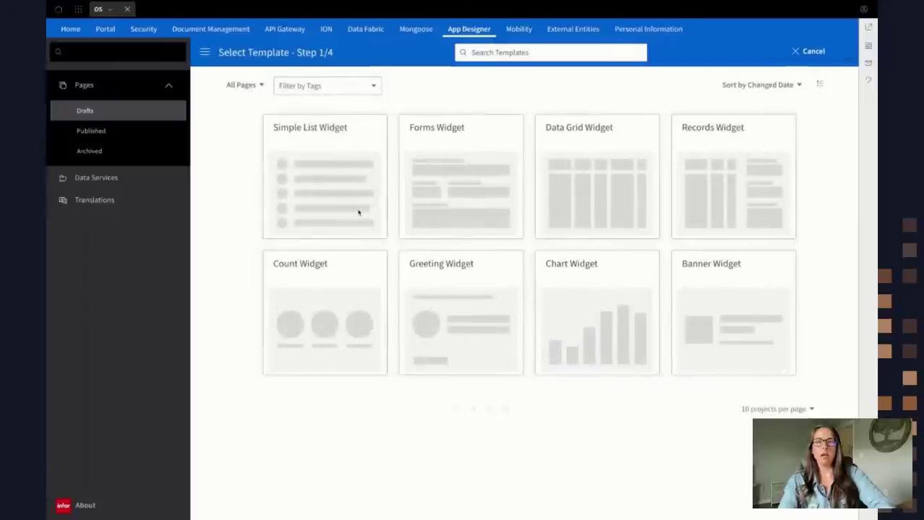
pyautogui.click(324, 194)
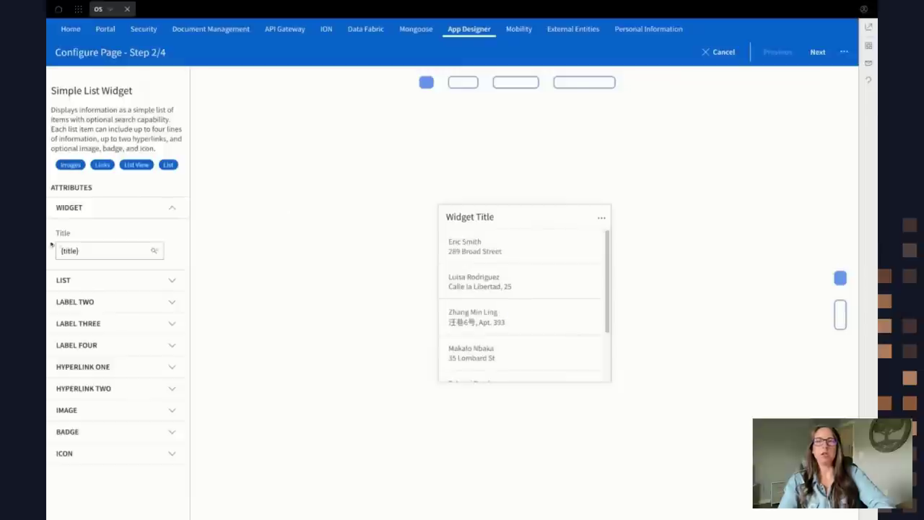
pyautogui.click(97, 247)
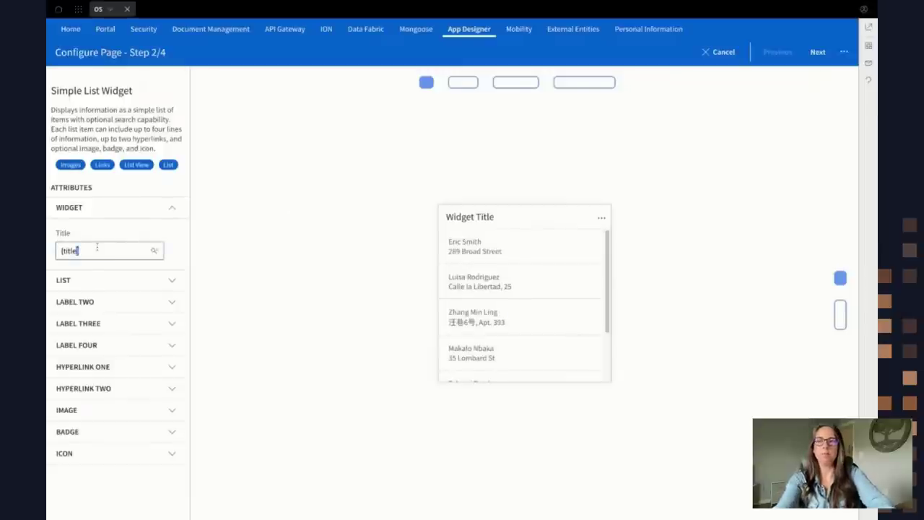
pyautogui.hotkey('ctrl', 'a')
pyautogui.write('Warehouse I')
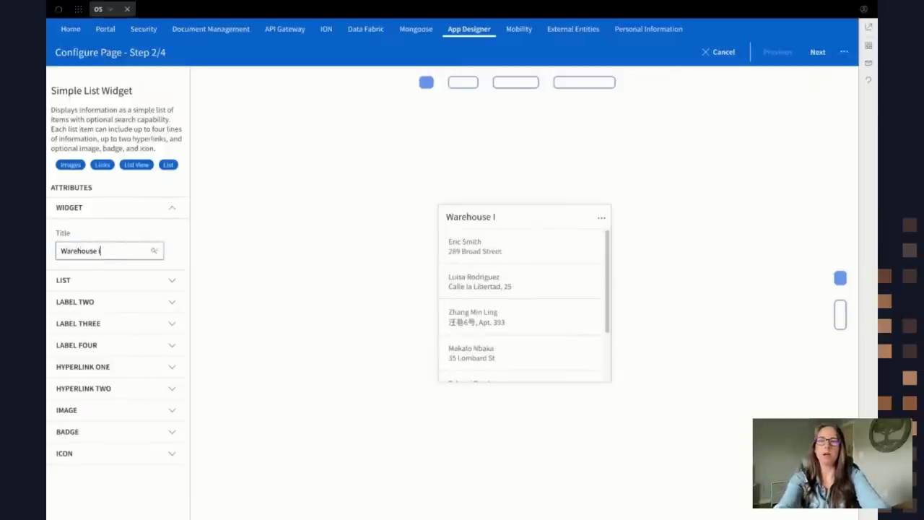
pyautogui.write('tems')
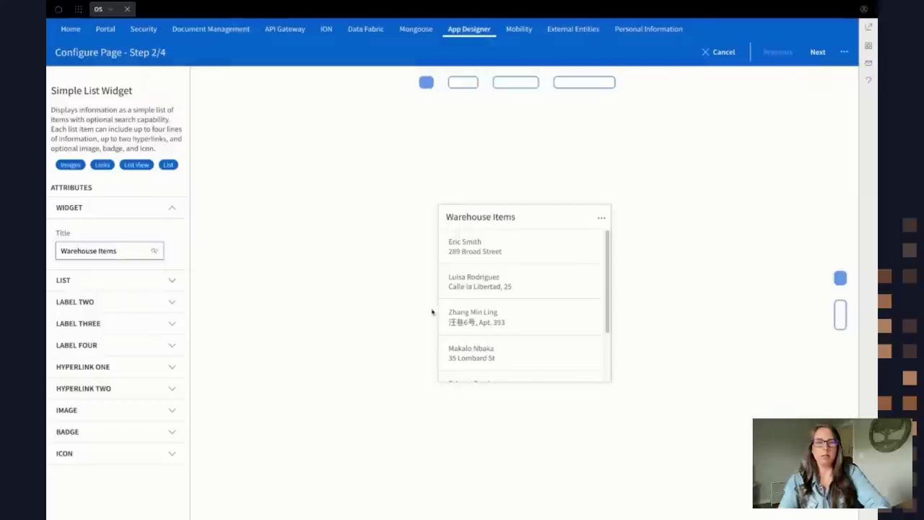
pyautogui.click(819, 55)
# Step: Name the new page M3WarehousesItems and continue to the data service selection
pyautogui.click(404, 203)
pyautogui.write('M')
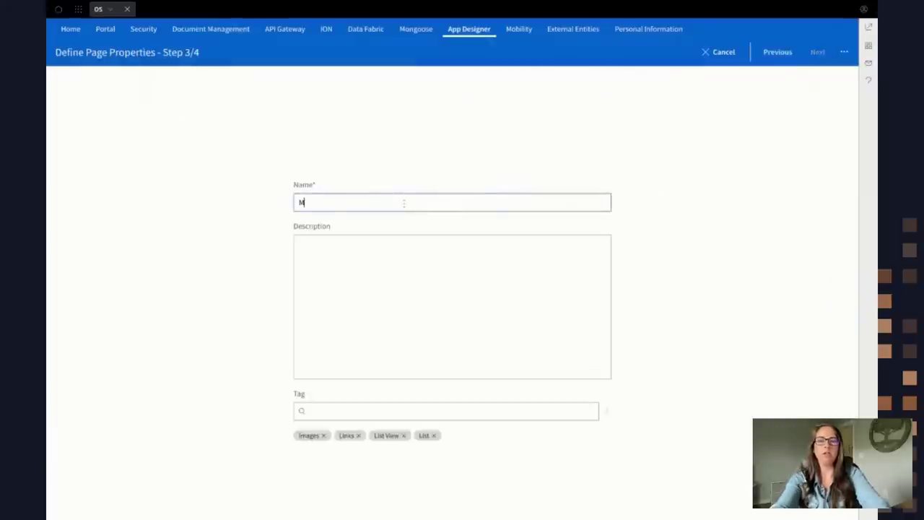
pyautogui.write('2Warehouses')
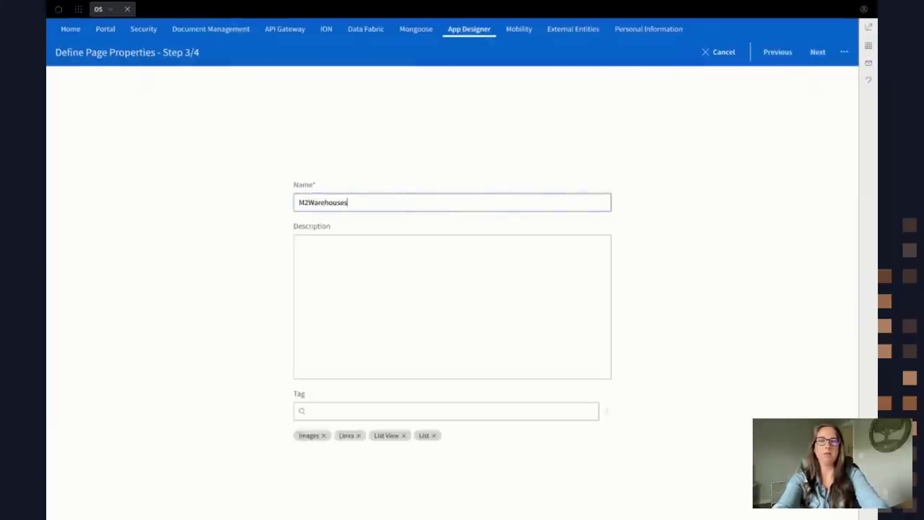
pyautogui.press('BackSpace')
pyautogui.press('BackSpace')
pyautogui.press('BackSpace')
pyautogui.press('BackSpace')
pyautogui.press('BackSpace')
pyautogui.press('BackSpace')
pyautogui.press('BackSpace')
pyautogui.press('BackSpace')
pyautogui.press('BackSpace')
pyautogui.press('BackSpace')
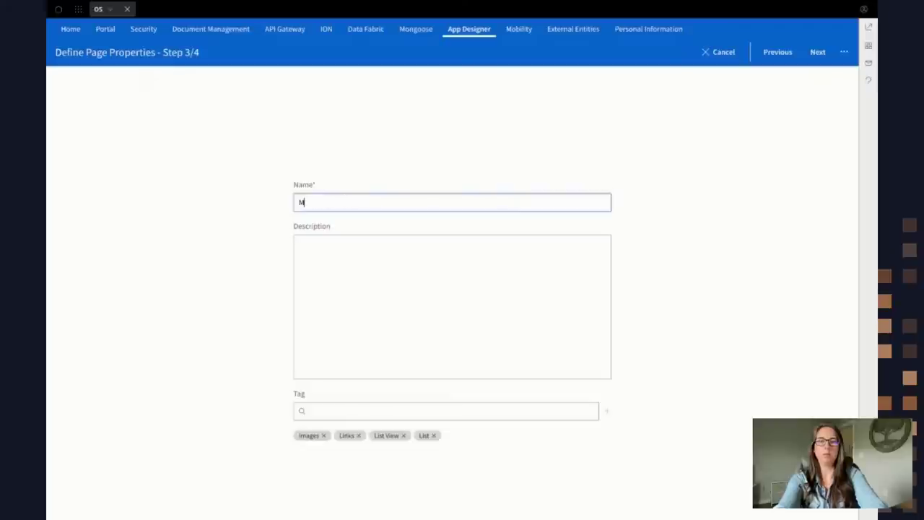
pyautogui.write('3Warehouses')
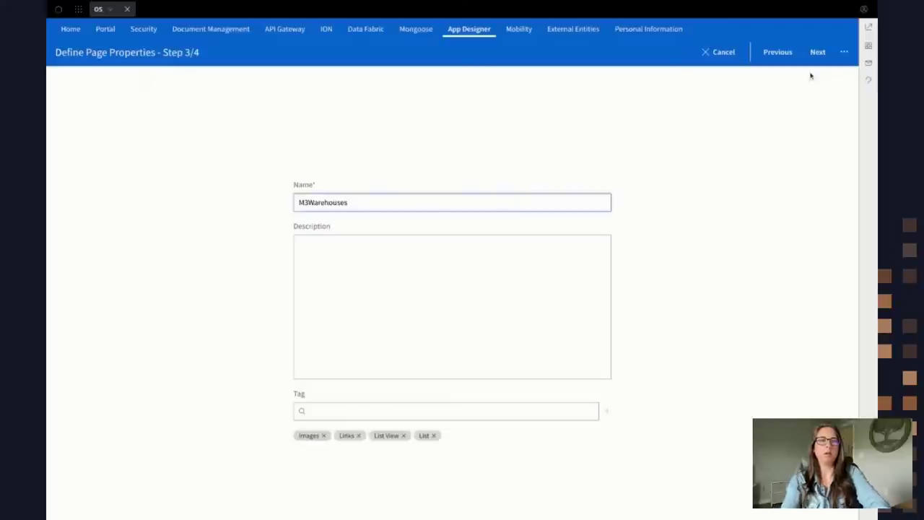
pyautogui.write('Items')
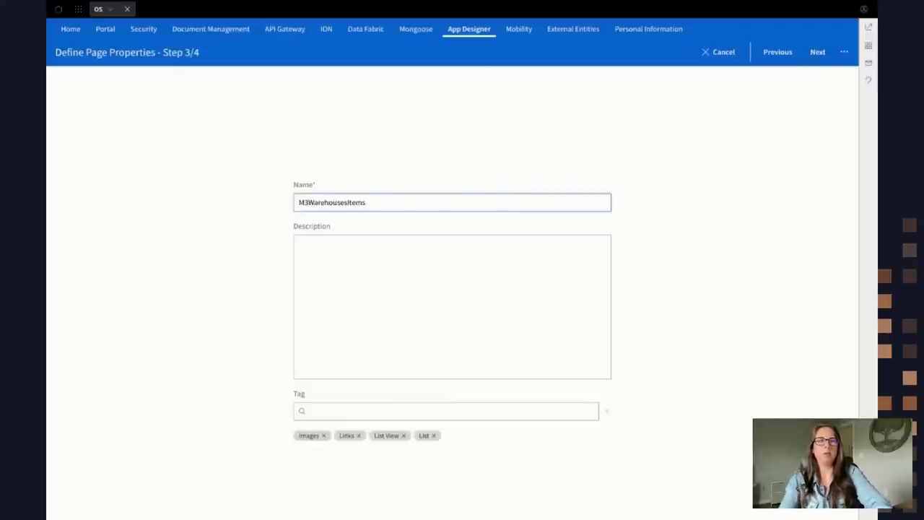
pyautogui.click(818, 52)
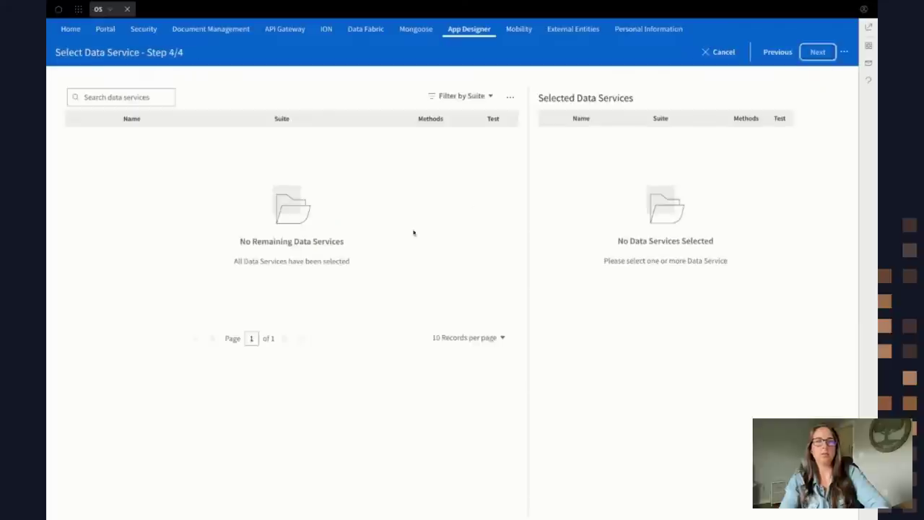
# Step: Search the data services for m3ware, add M3WarehouseItemsTest to the page and continue to the page designer
pyautogui.click(120, 97)
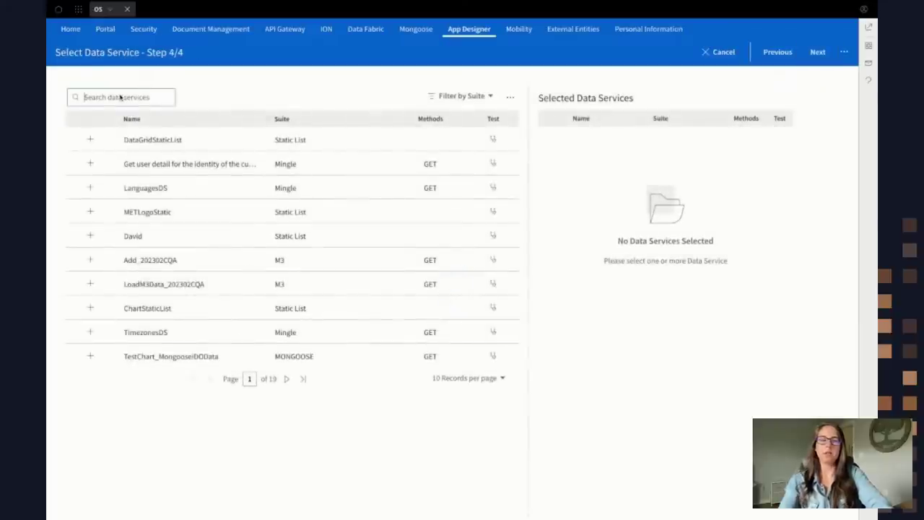
pyautogui.write('m3')
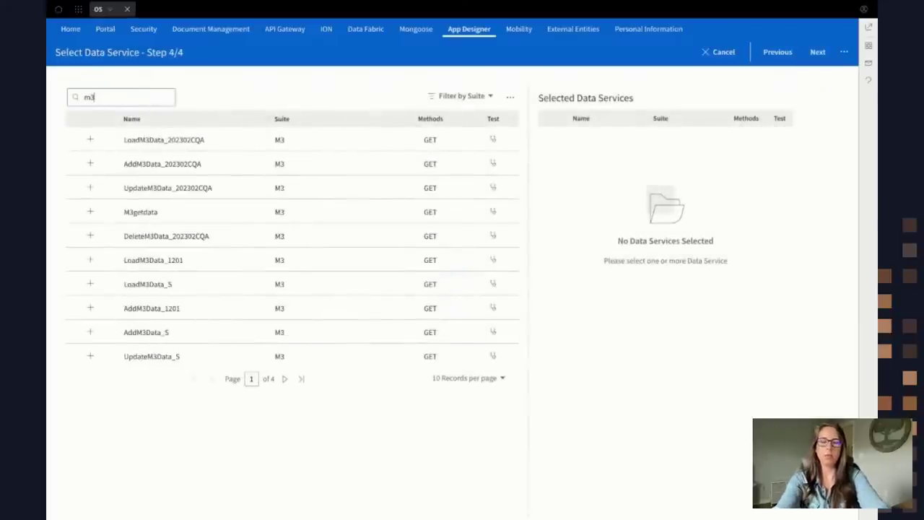
pyautogui.write('ware')
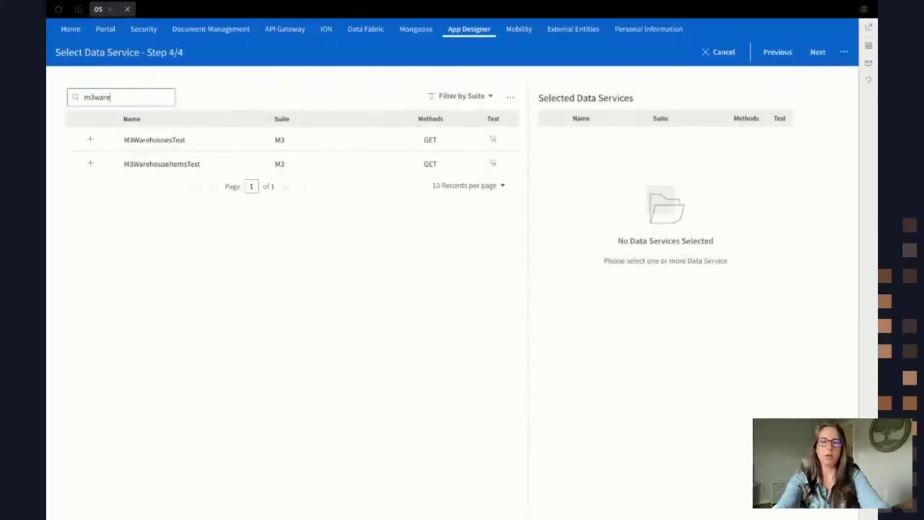
pyautogui.click(90, 164)
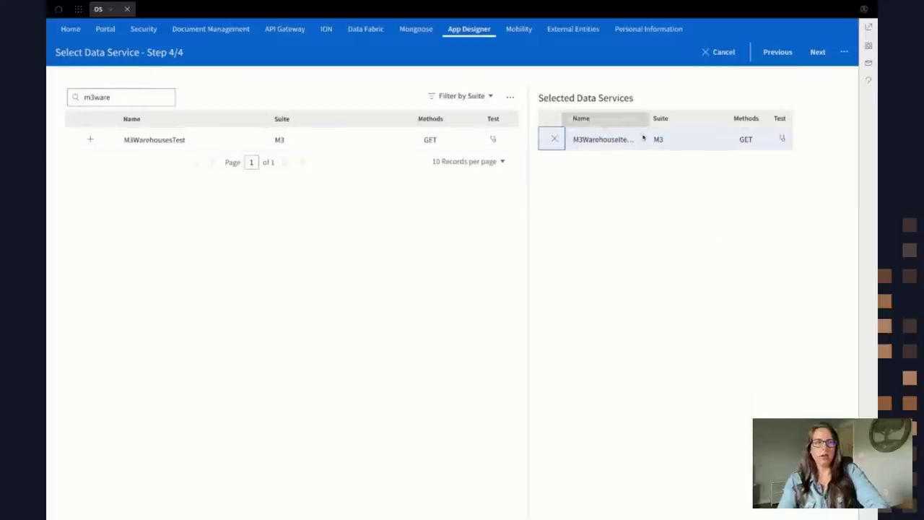
pyautogui.click(818, 53)
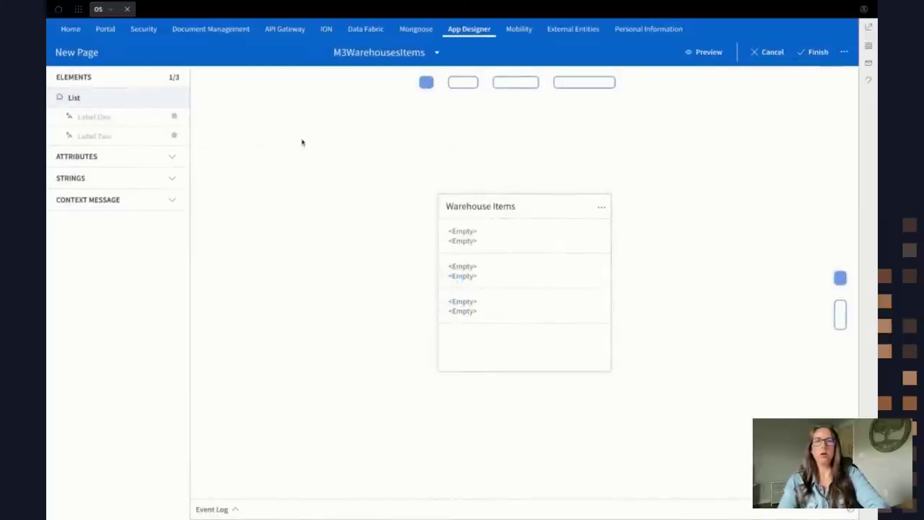
# Step: Bind Label One of the Warehouse Items list to the ItemNumber property
pyautogui.click(123, 118)
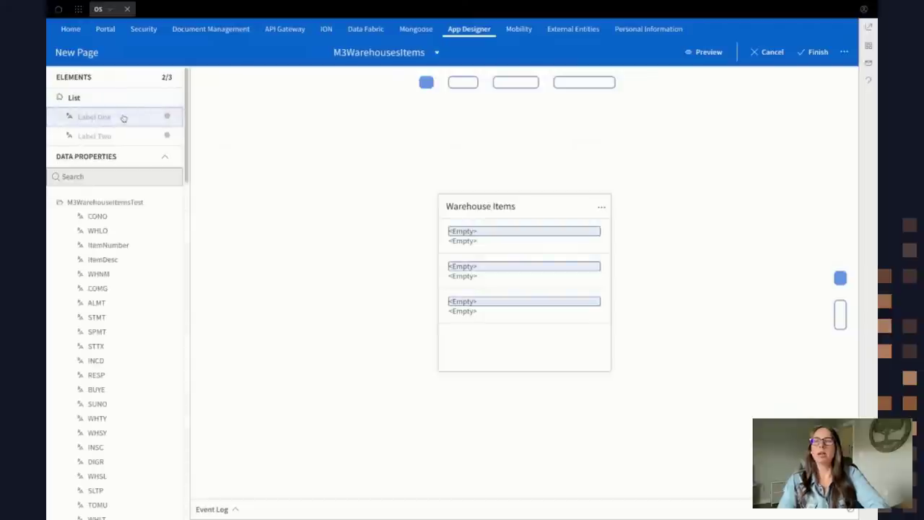
pyautogui.click(110, 247)
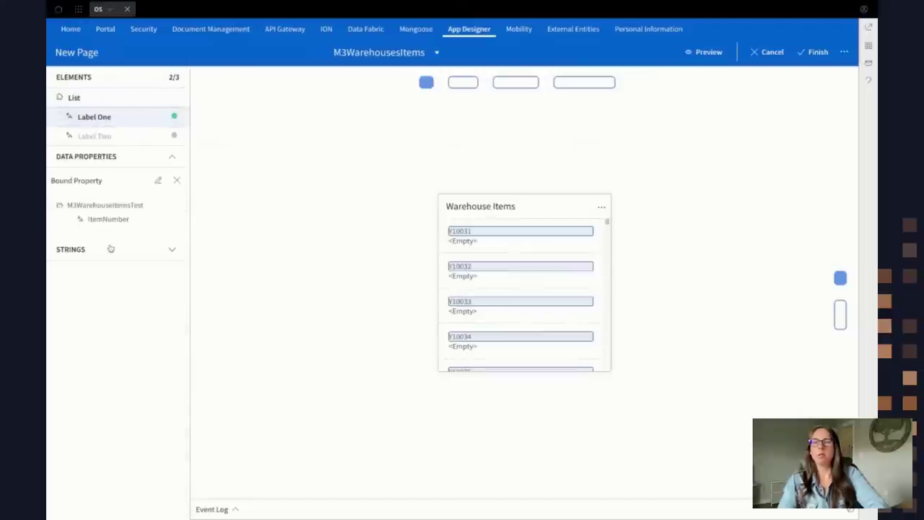
# Step: Bind Label Two of the Warehouse Items list to the ItemDesc property
pyautogui.click(106, 135)
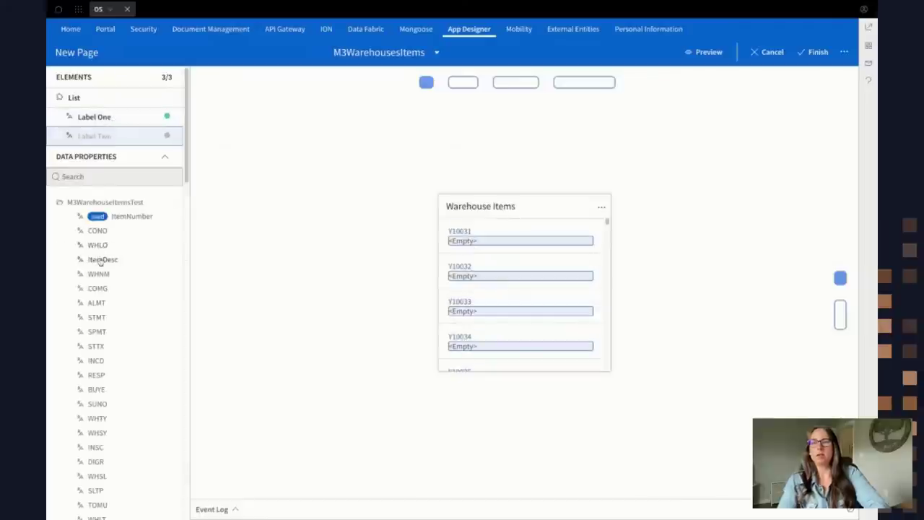
pyautogui.click(101, 261)
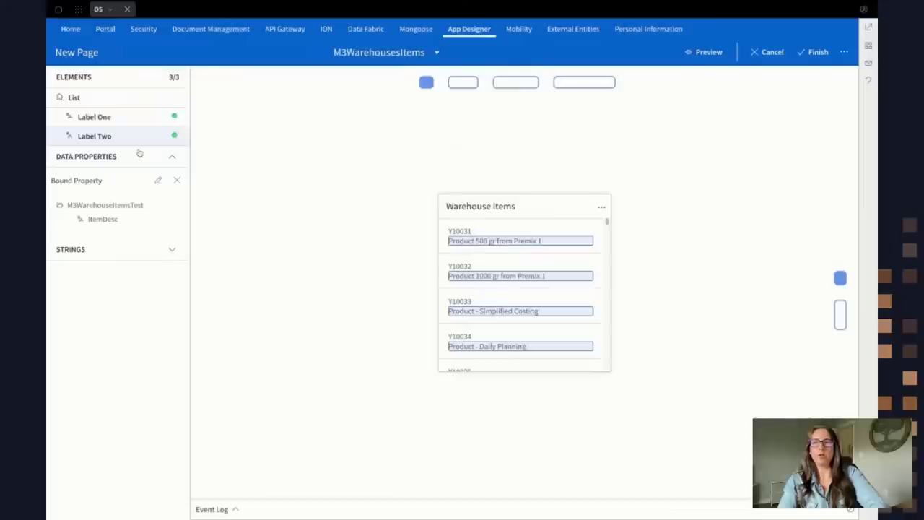
# Step: Configure the list to receive a context message named warehousename with WarehouseLocation as its source field, and save it
pyautogui.click(107, 106)
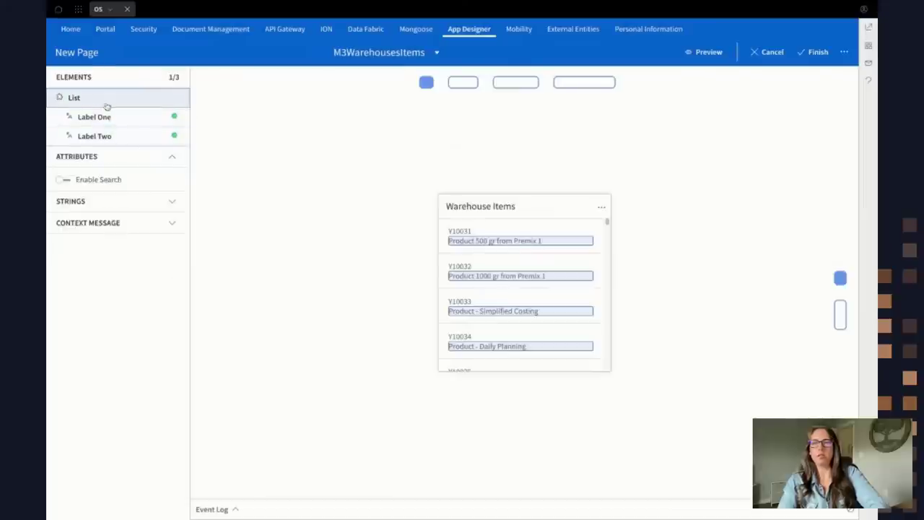
pyautogui.click(97, 223)
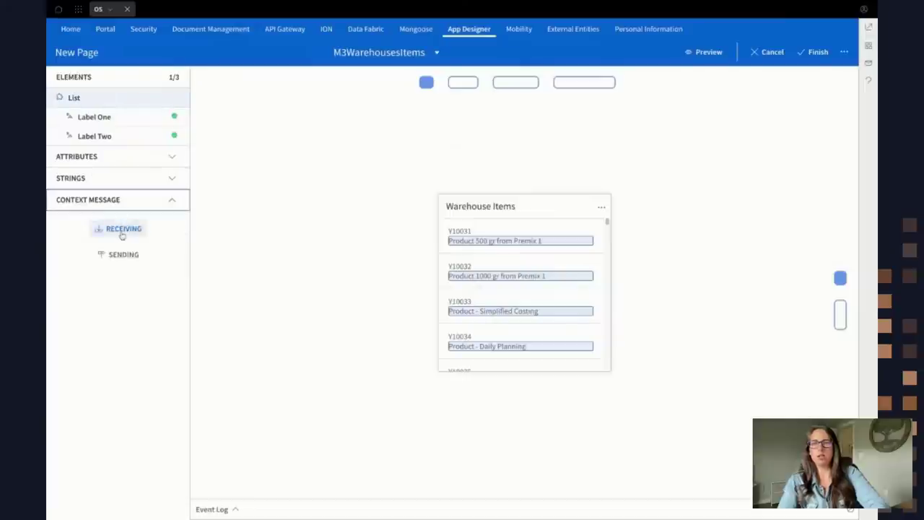
pyautogui.click(121, 230)
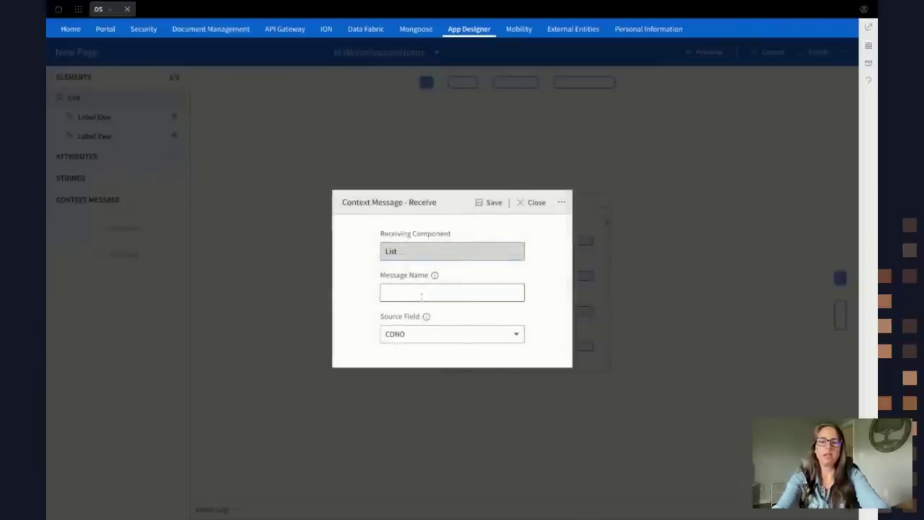
pyautogui.write('rehousename')
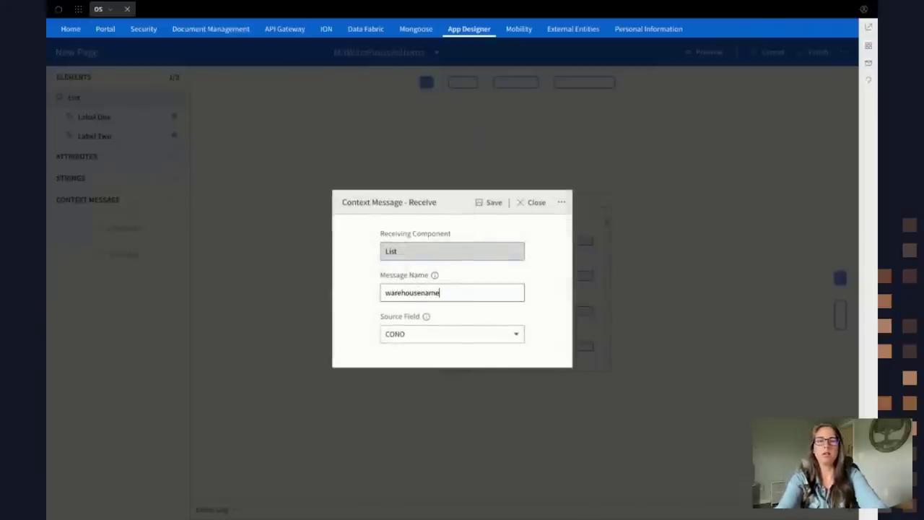
pyautogui.doubleClick(466, 292)
pyautogui.click(474, 340)
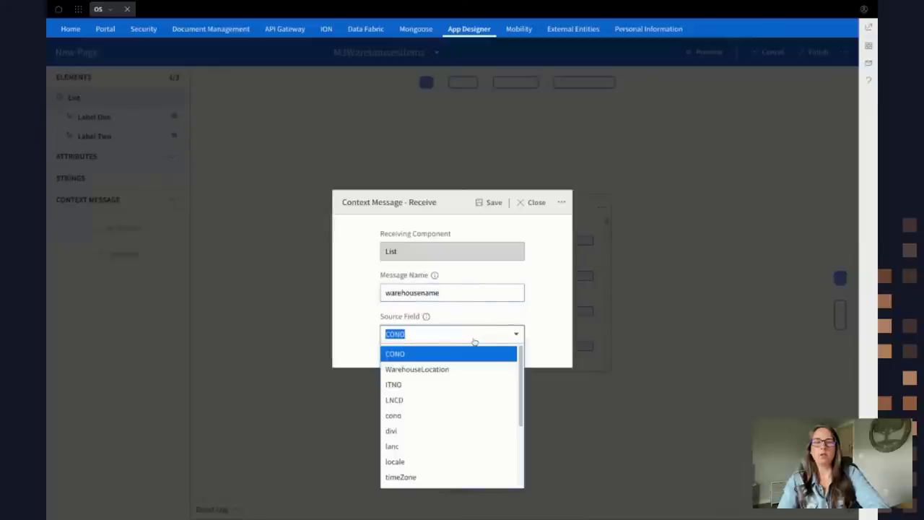
pyautogui.click(445, 369)
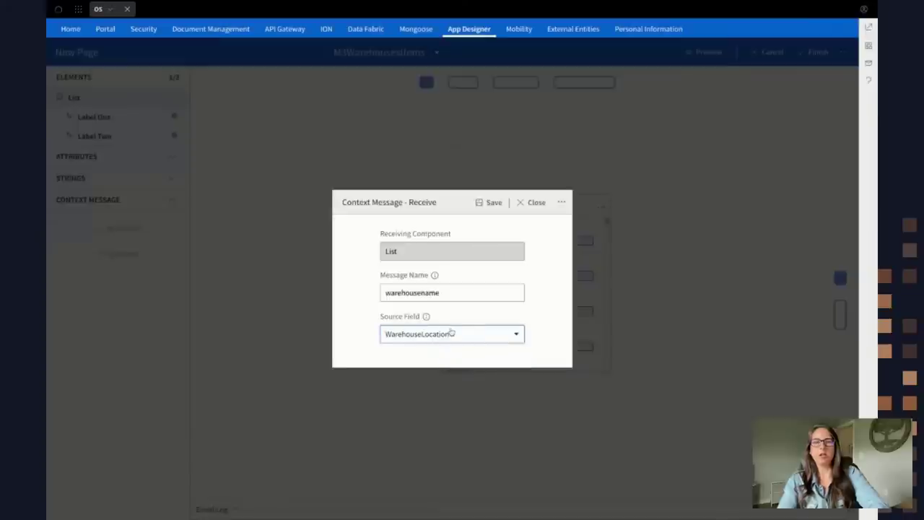
pyautogui.doubleClick(428, 294)
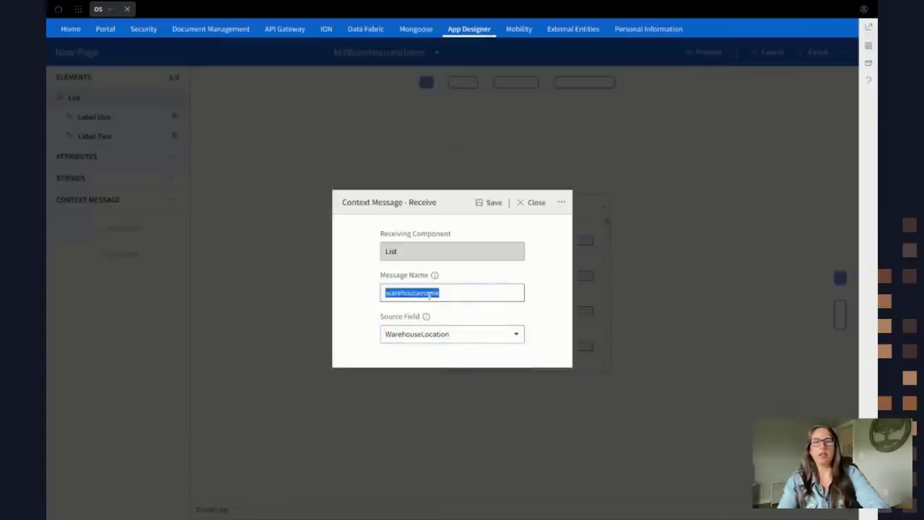
pyautogui.click(497, 205)
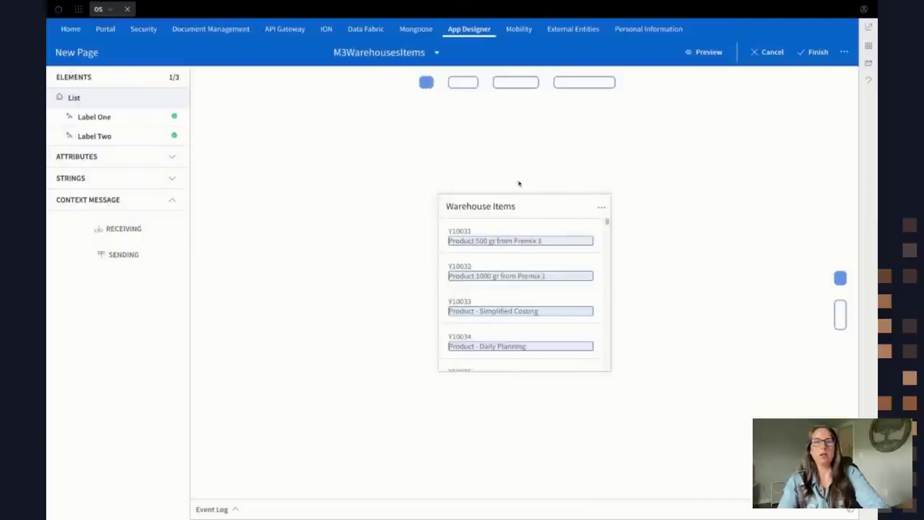
# Step: Exit the new page without saving and open the M3 Warehouses workspace
pyautogui.click(771, 53)
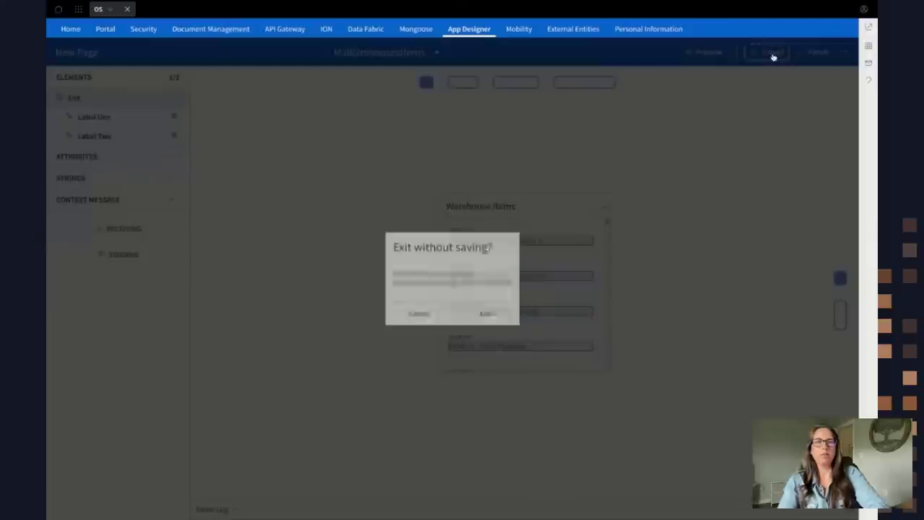
pyautogui.click(488, 316)
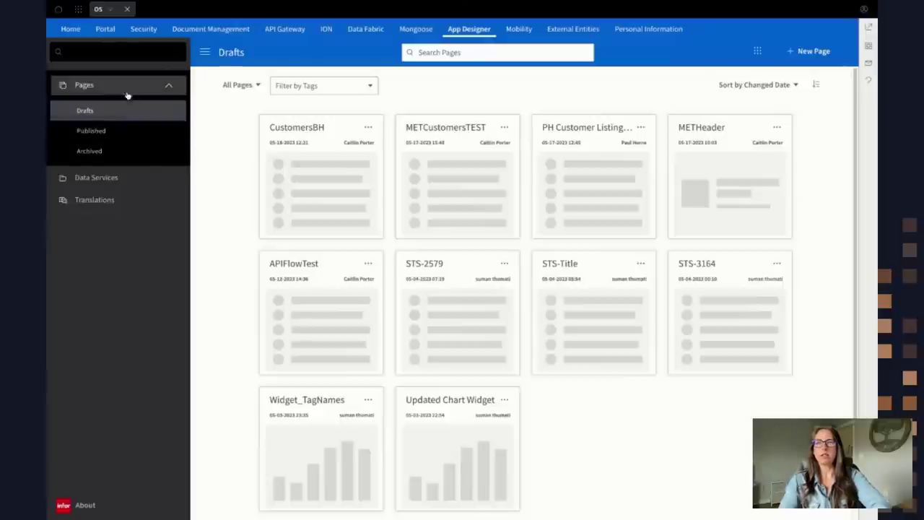
pyautogui.click(80, 12)
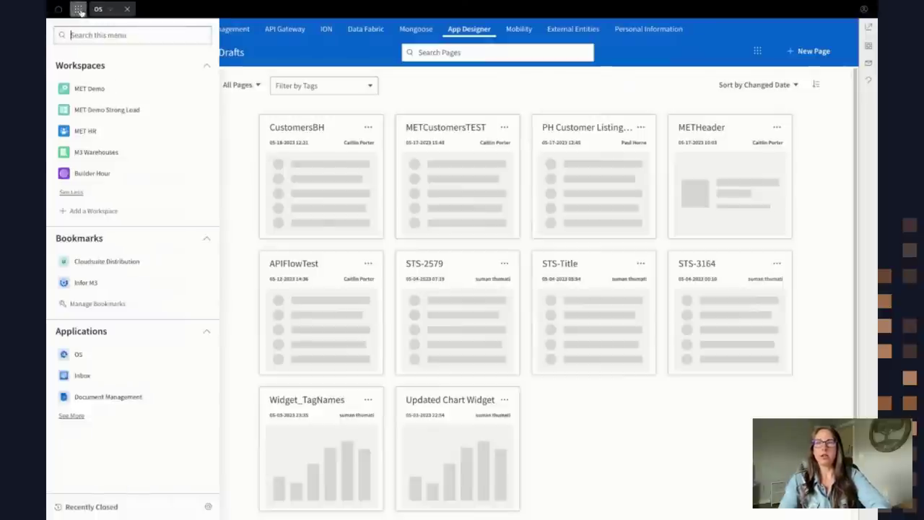
pyautogui.click(93, 156)
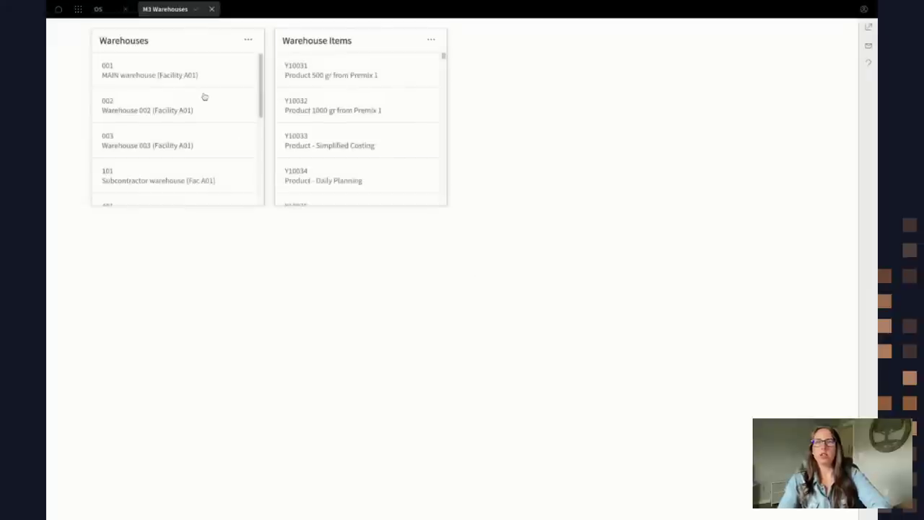
# Step: Select warehouses 003, 101, 401, 500 and again 101 to examine how the Warehouse Items list responds to each selection
pyautogui.scroll(-5, 204, 97)
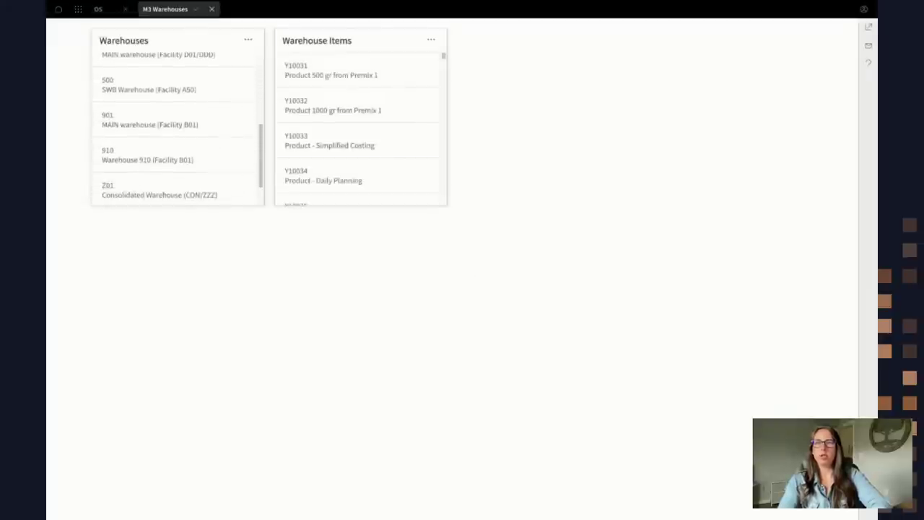
pyautogui.scroll(3, 180, 123)
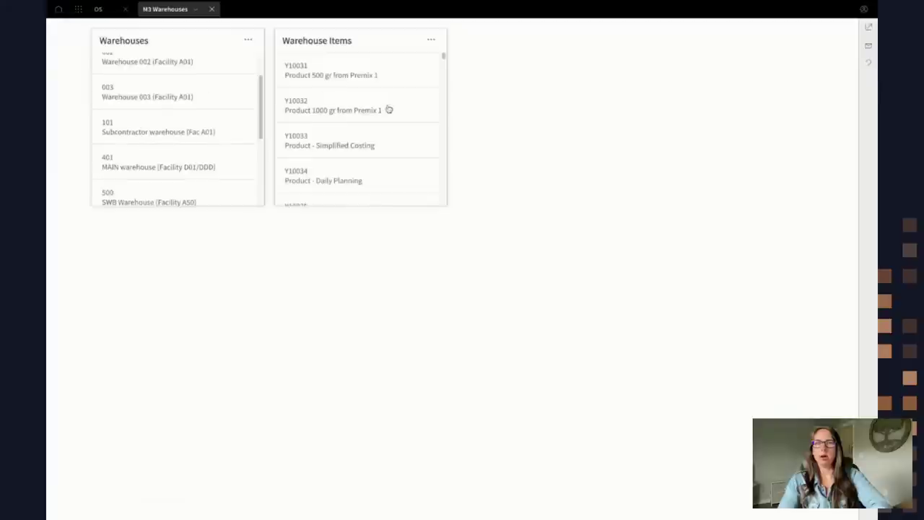
pyautogui.click(194, 99)
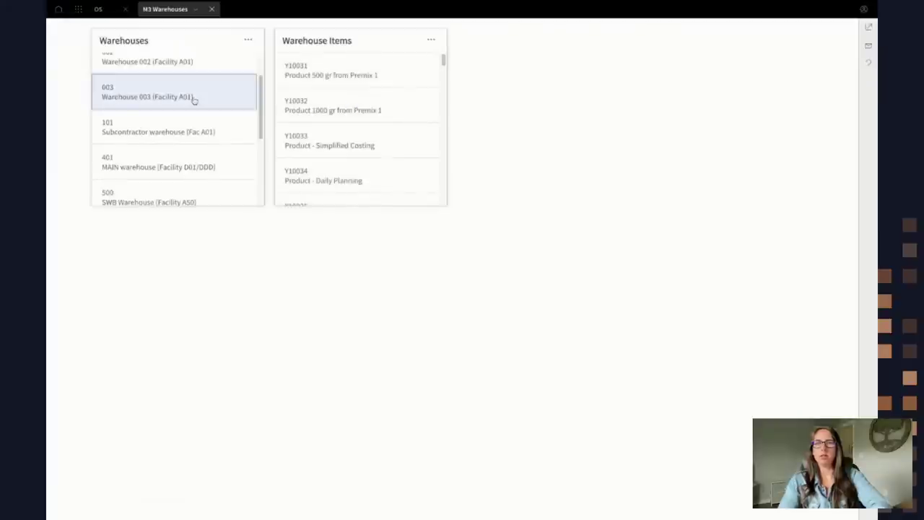
pyautogui.click(185, 126)
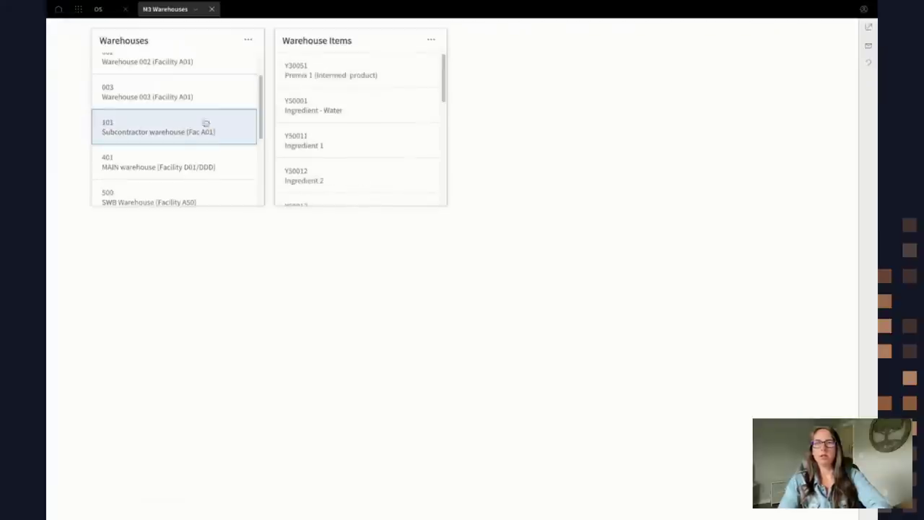
pyautogui.scroll(-3, 318, 123)
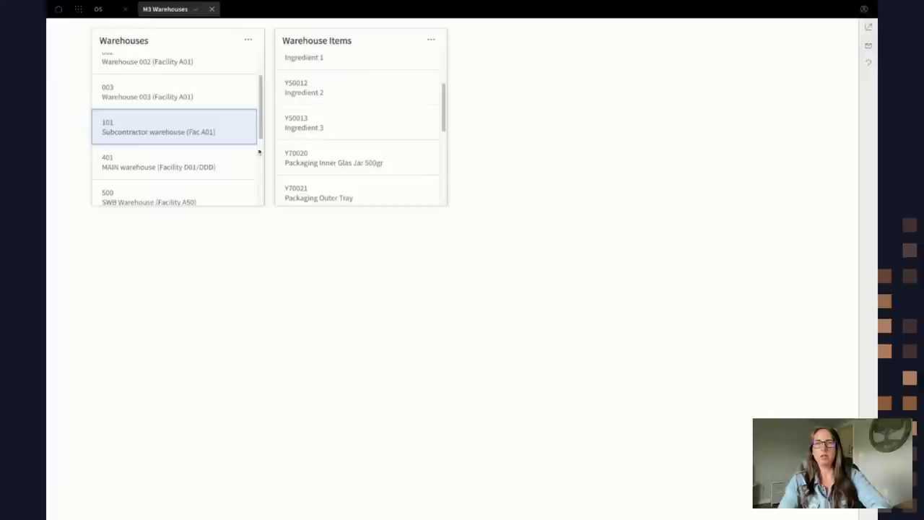
pyautogui.click(217, 168)
pyautogui.click(192, 198)
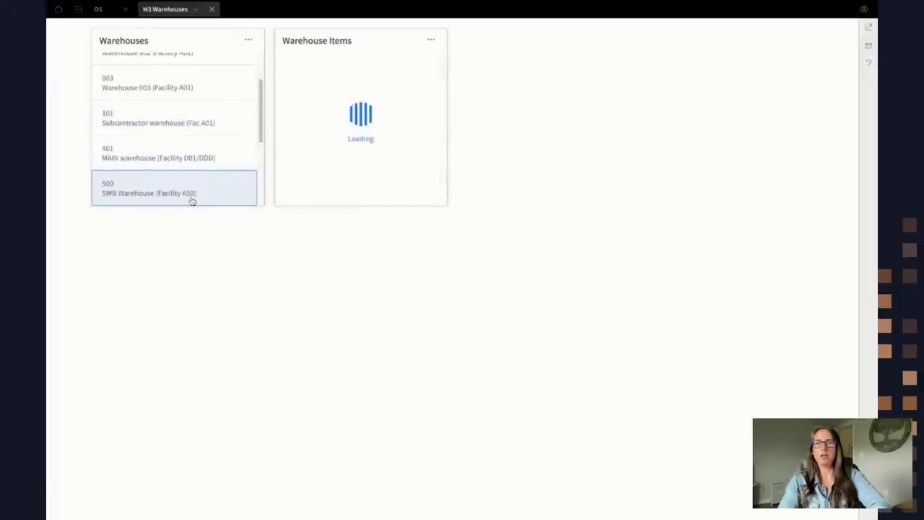
pyautogui.click(170, 146)
pyautogui.click(191, 120)
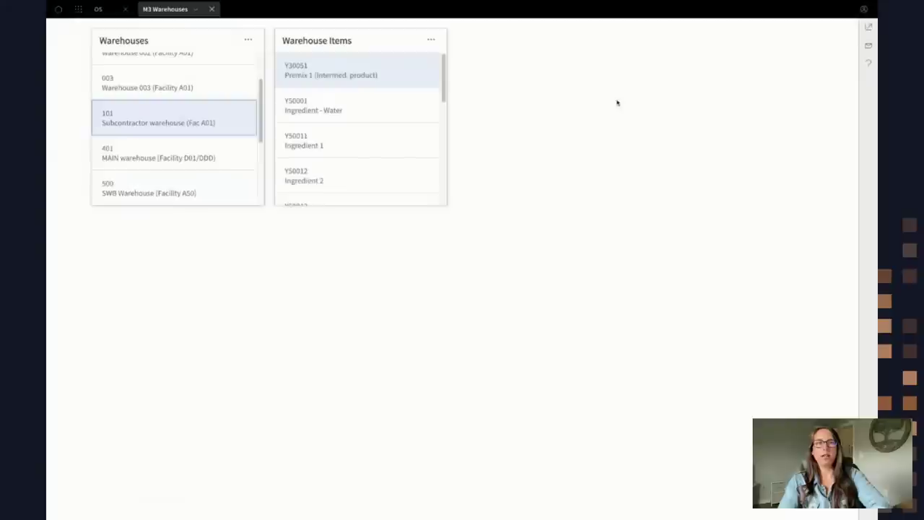
# Step: Start republishing the M3 Warehouses workspace and open the widget catalog from its layout editing mode
pyautogui.click(78, 10)
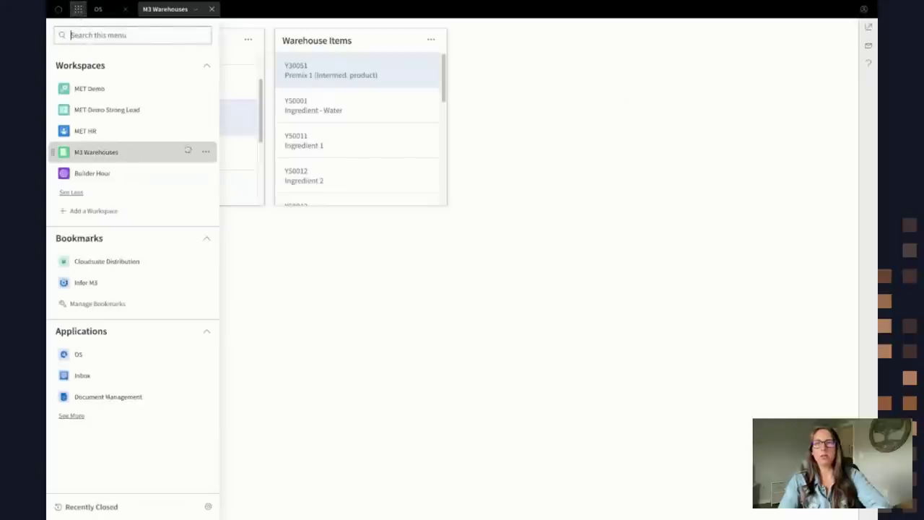
pyautogui.click(205, 151)
pyautogui.click(228, 219)
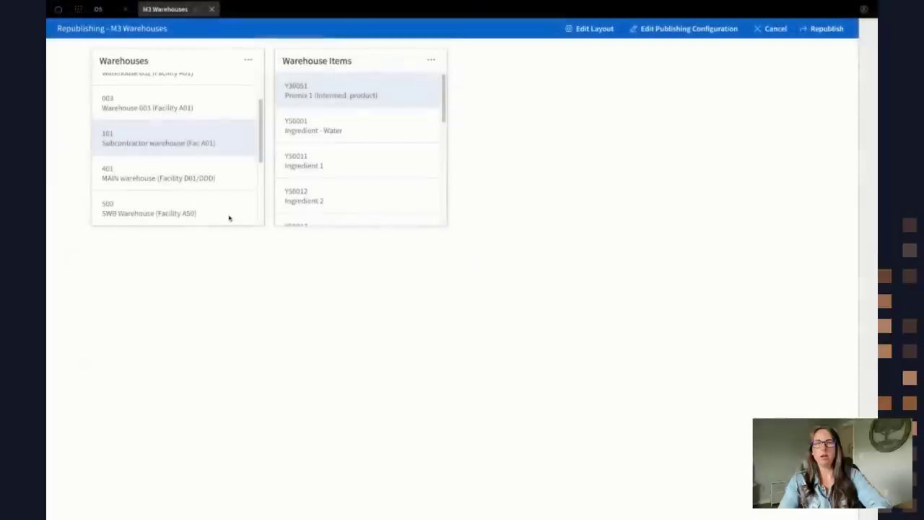
pyautogui.click(588, 32)
pyautogui.click(545, 165)
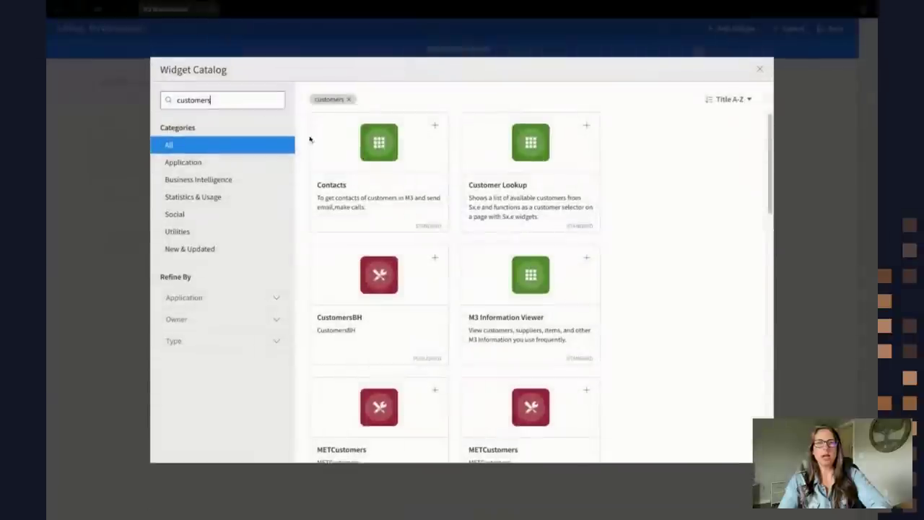
# Step: Search the widget catalog for context, add the Context Viewer widget to the workspace and save the layout
pyautogui.press('BackSpace')
pyautogui.press('BackSpace')
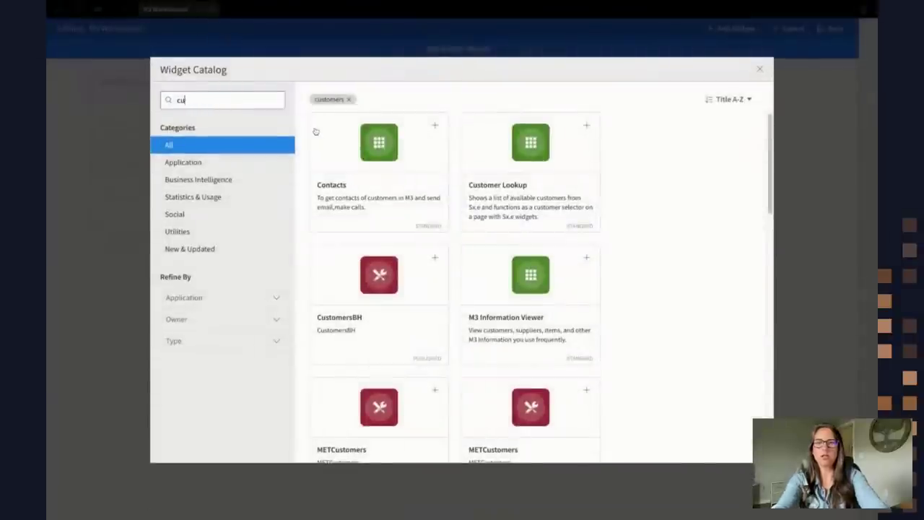
pyautogui.press('BackSpace')
pyautogui.press('BackSpace')
pyautogui.write('con')
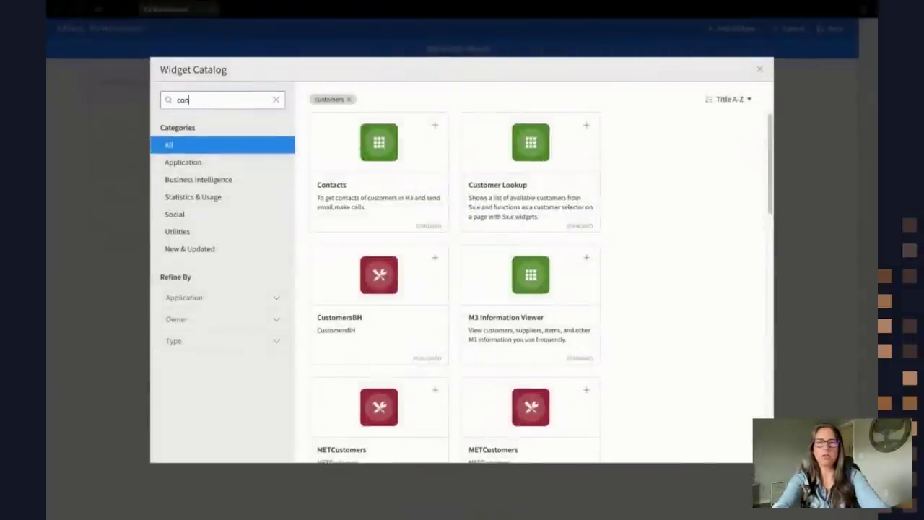
pyautogui.write('text')
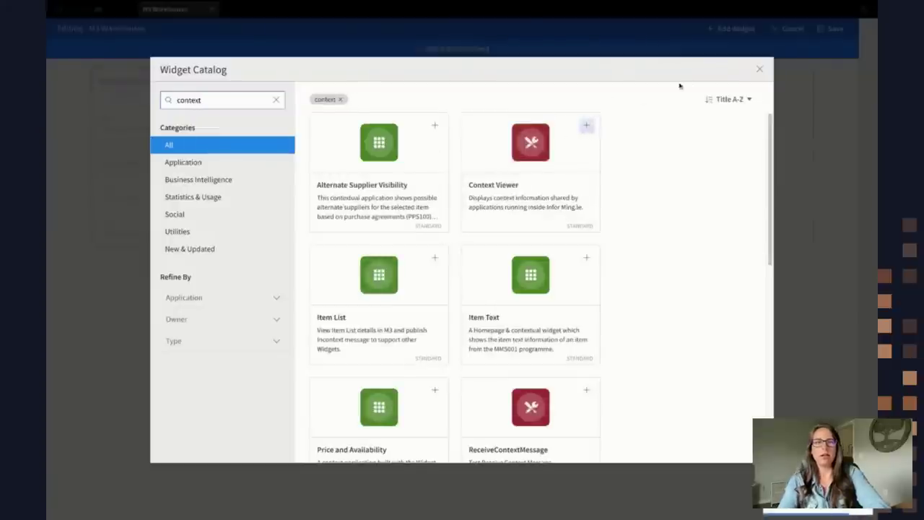
pyautogui.click(759, 69)
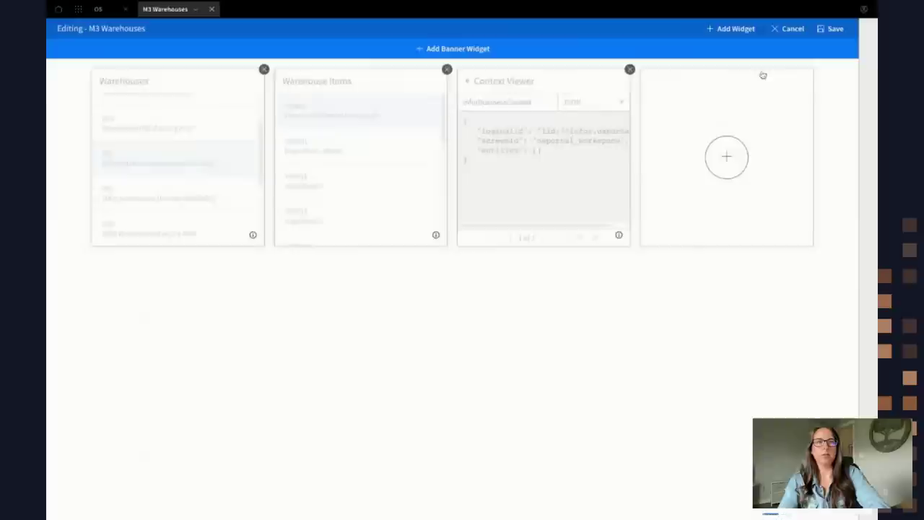
pyautogui.click(828, 29)
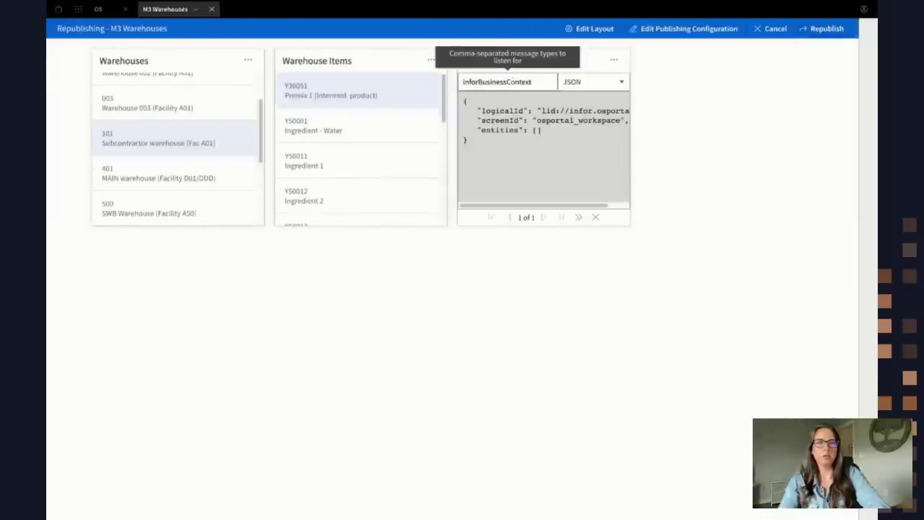
# Step: Set the Context Viewer to listen for the message type warehousename
pyautogui.doubleClick(503, 82)
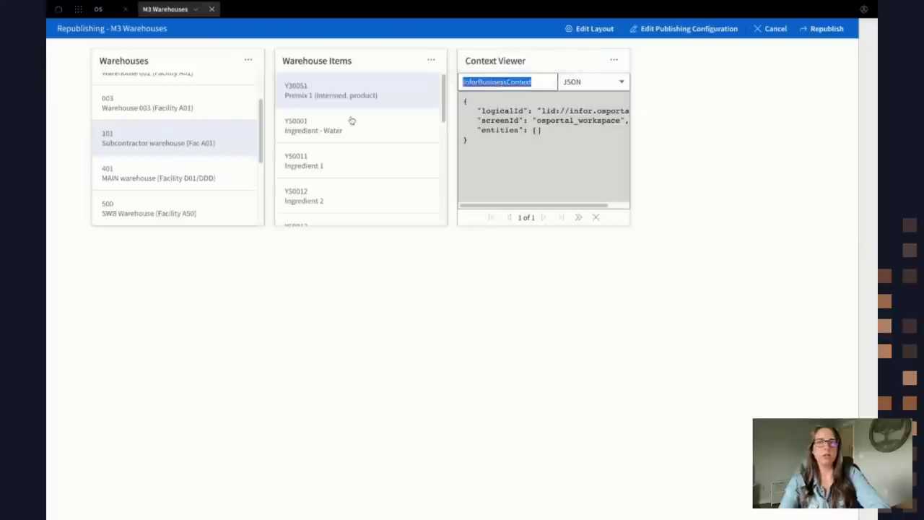
pyautogui.write('warehous')
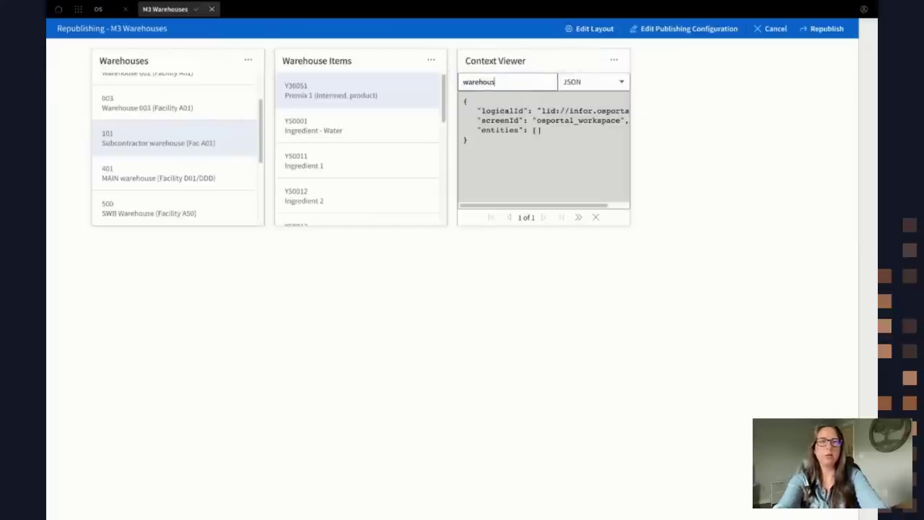
pyautogui.write('ename')
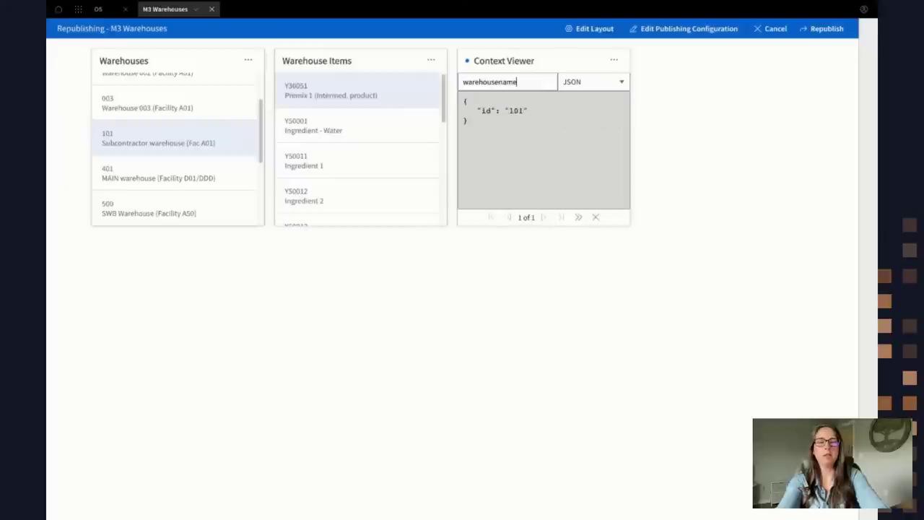
pyautogui.press('Tab')
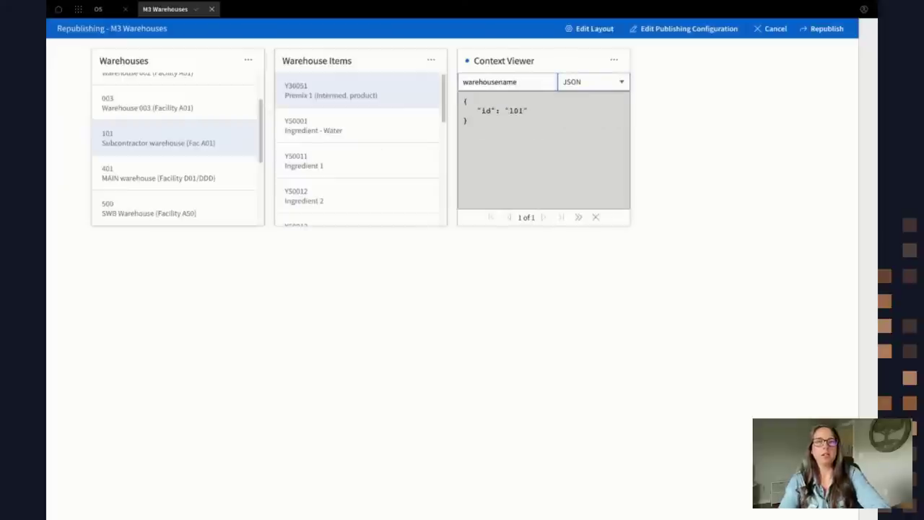
# Step: Select warehouses 003 and 002 in turn to examine the context message each one sends in the Context Viewer
pyautogui.click(171, 110)
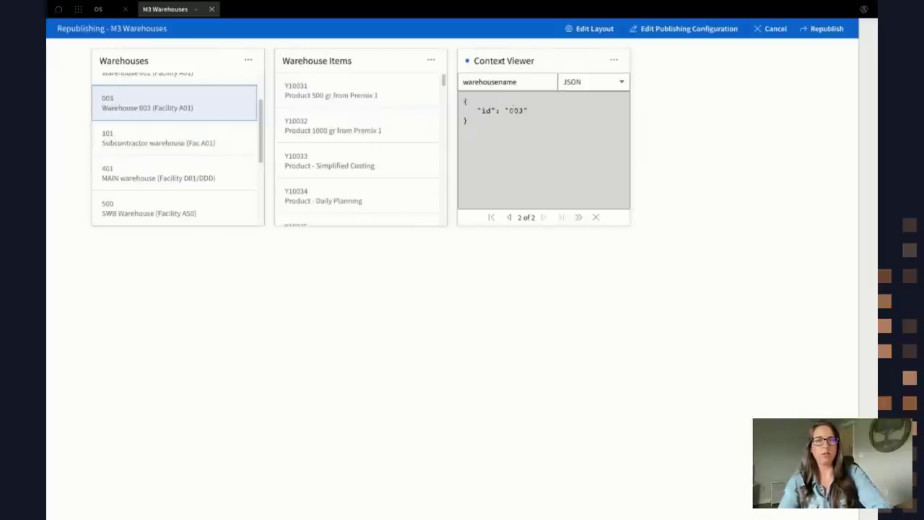
pyautogui.click(185, 81)
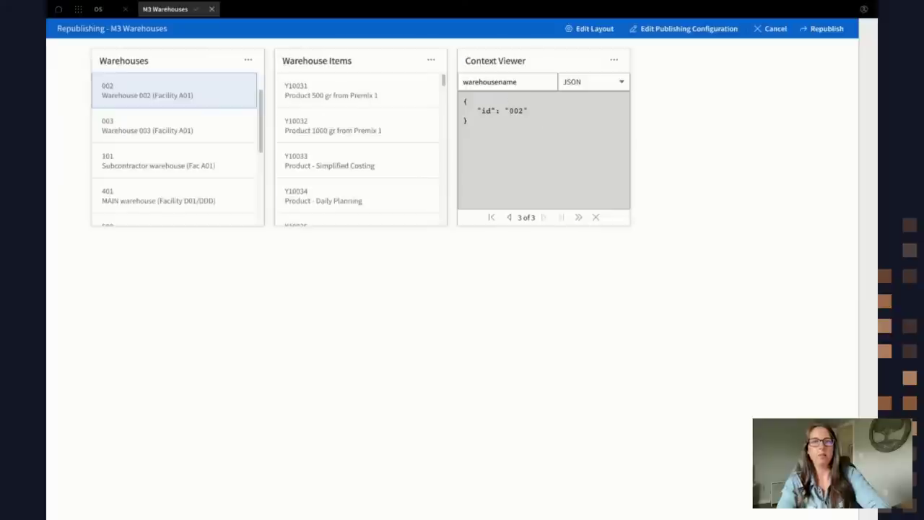
# Step: Select warehouse items Y10031 and Y10032, and warehouses 003 and 101, to examine the context messages in the Context Viewer
pyautogui.click(336, 104)
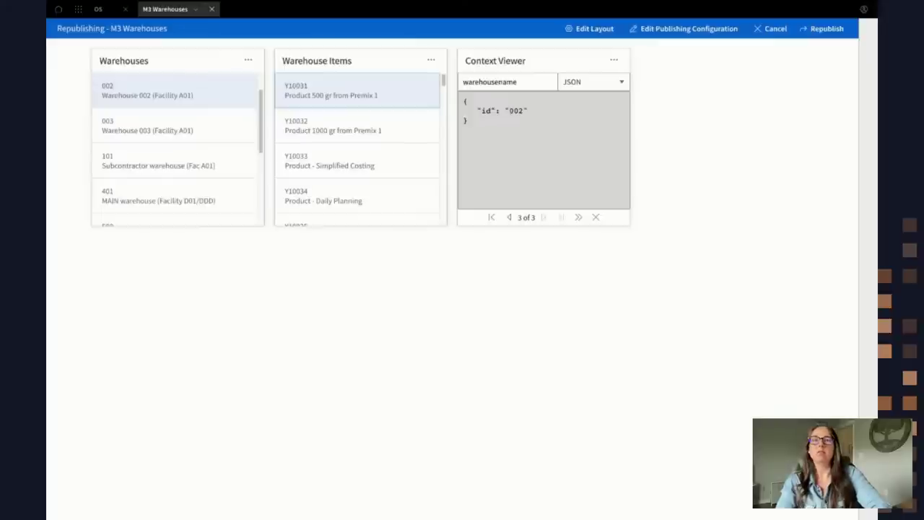
pyautogui.click(337, 125)
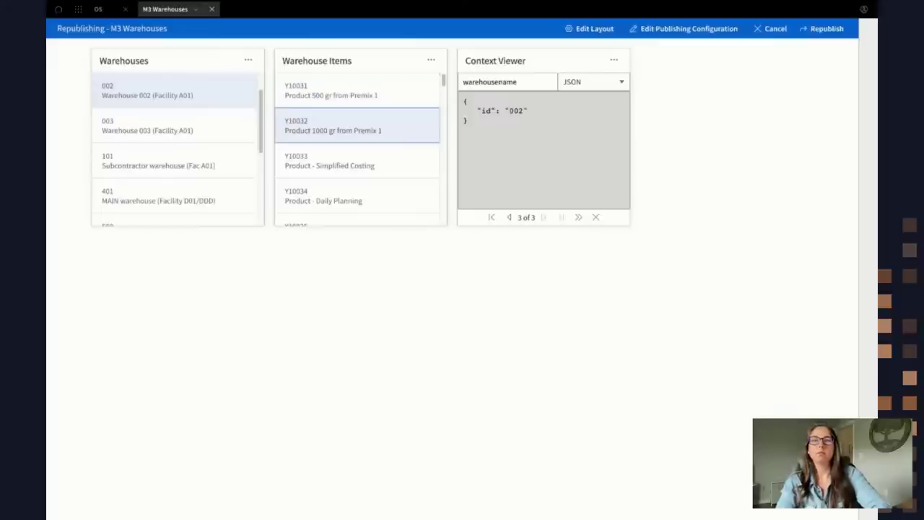
pyautogui.click(167, 143)
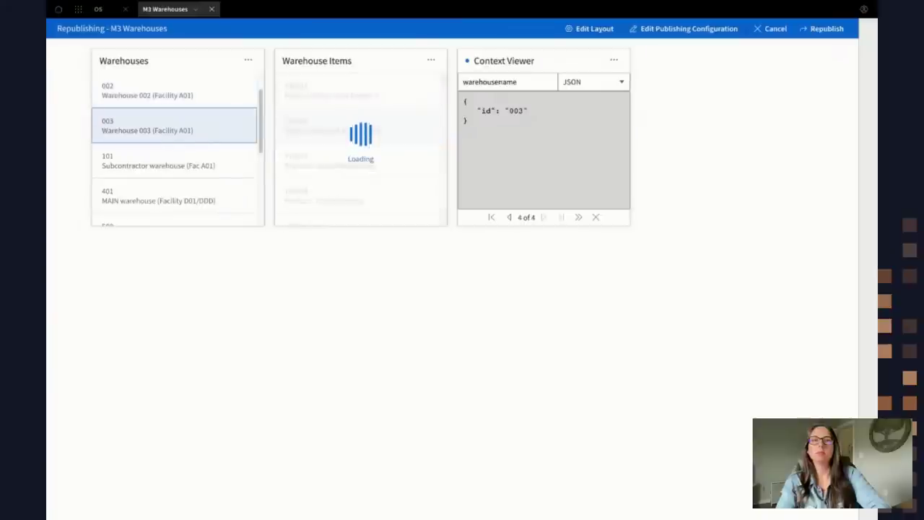
pyautogui.click(174, 164)
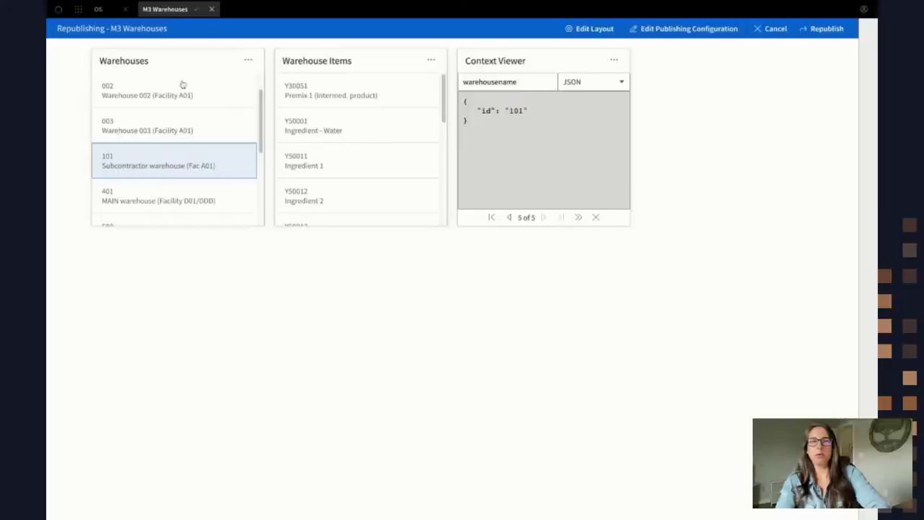
# Step: Switch to the MET Demo Strong Load workspace, leaving the unsaved M3 Warehouses republishing changes
pyautogui.click(78, 10)
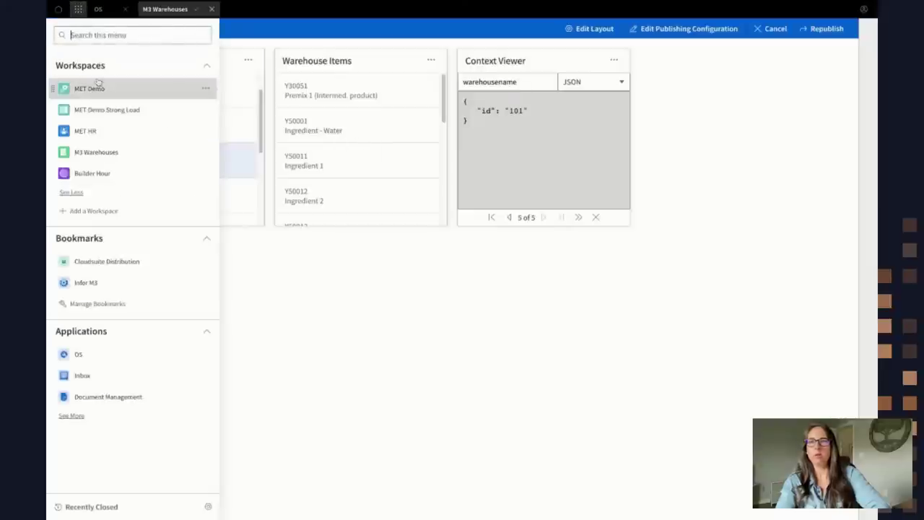
pyautogui.click(101, 107)
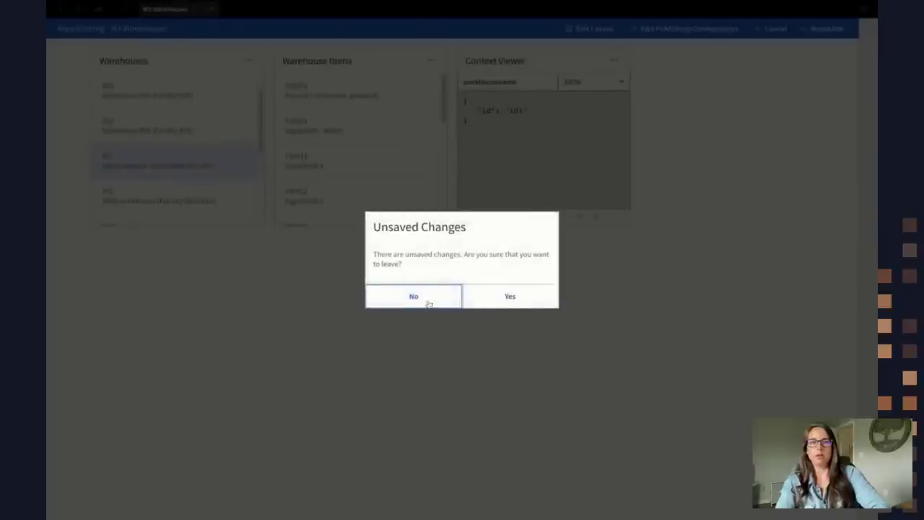
pyautogui.click(496, 306)
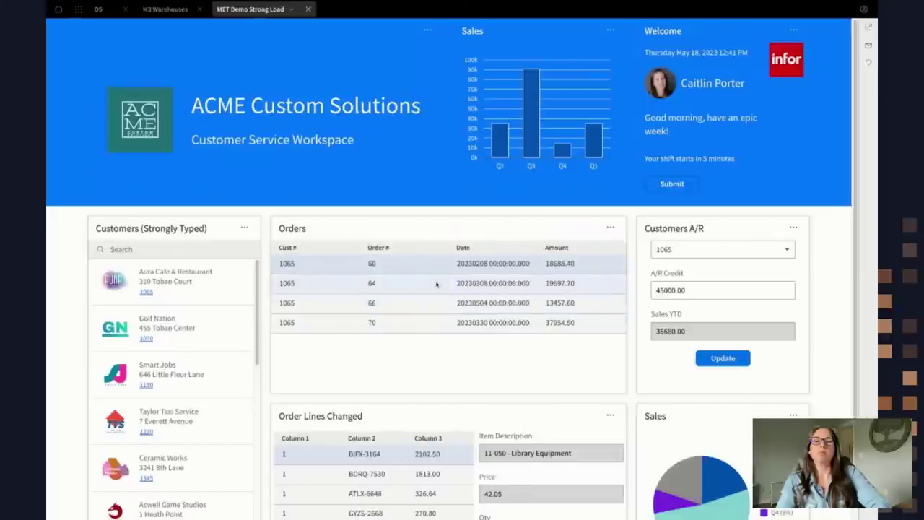
# Step: Select customers Golf Nation and Smart Jobs in turn to examine how the linked orders, A/R and sales widgets respond
pyautogui.scroll(-1, 436, 283)
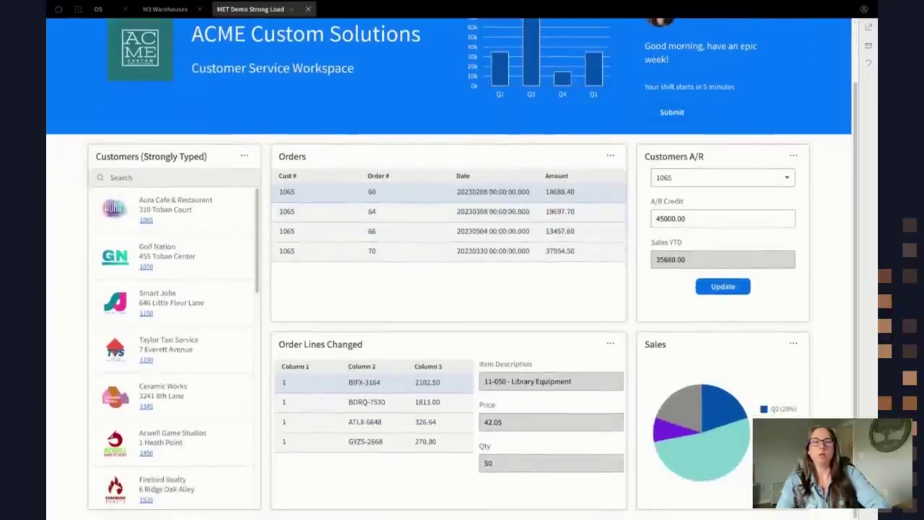
pyautogui.click(197, 259)
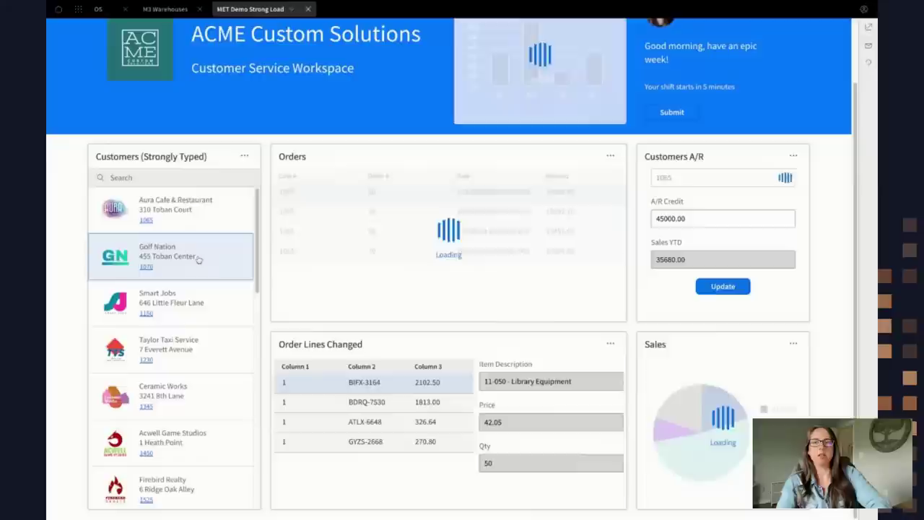
pyautogui.click(207, 302)
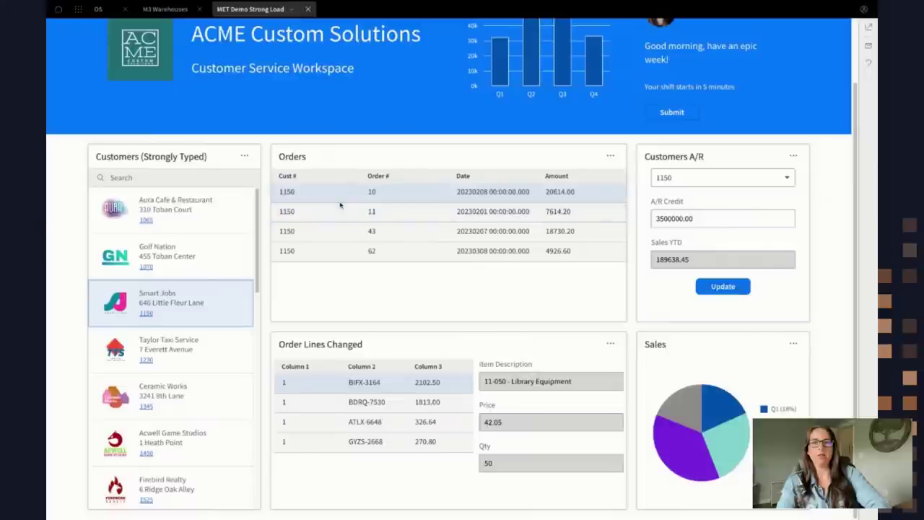
# Step: Select different Smart Jobs orders and order lines to examine the linked item description, price and quantity details
pyautogui.click(392, 211)
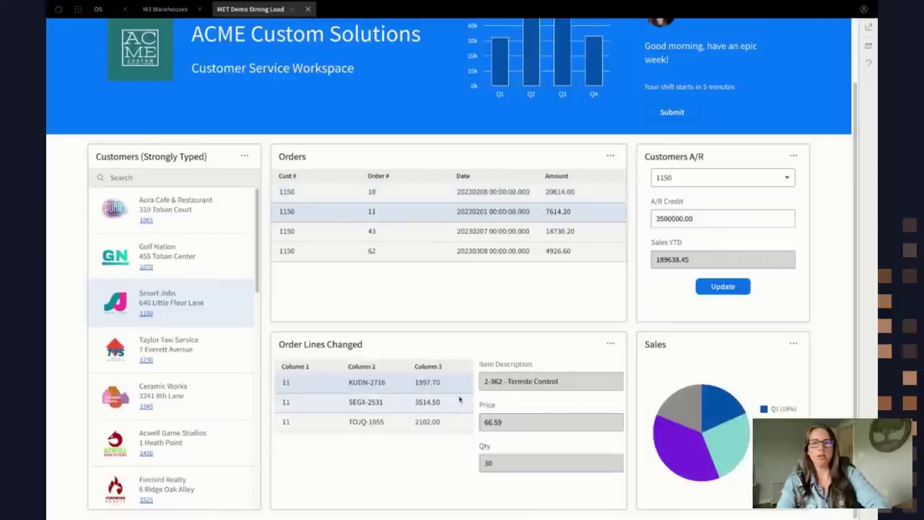
pyautogui.click(447, 235)
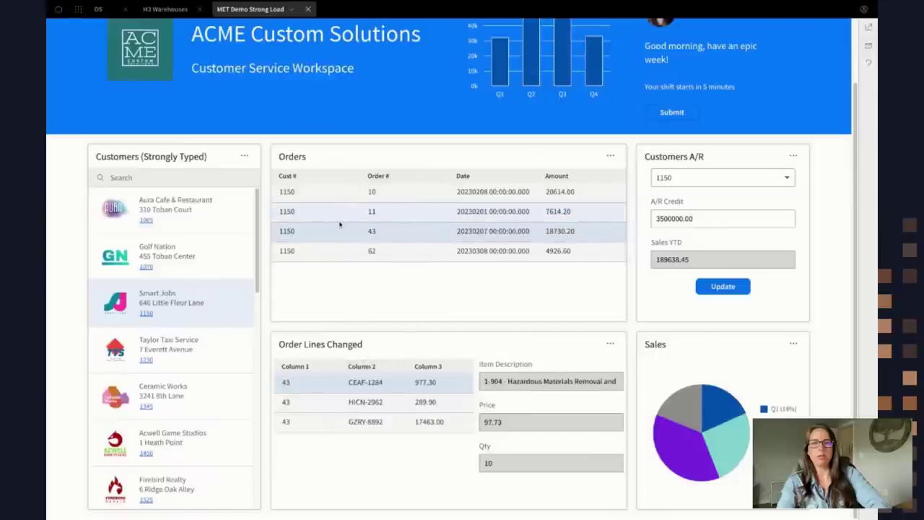
pyautogui.click(362, 403)
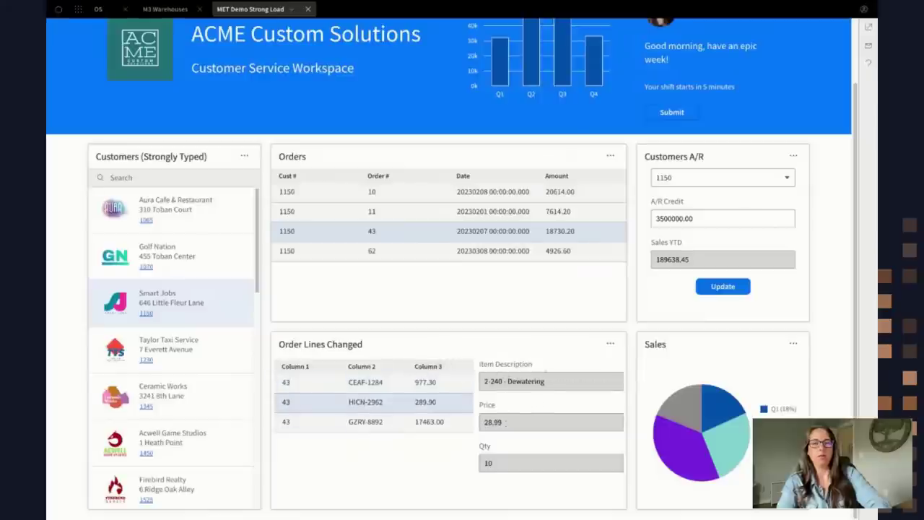
pyautogui.click(419, 422)
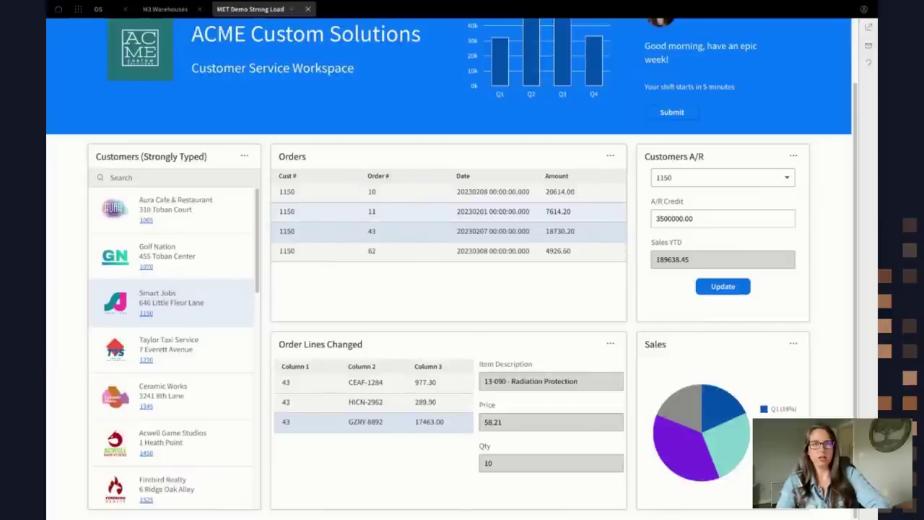
pyautogui.click(437, 217)
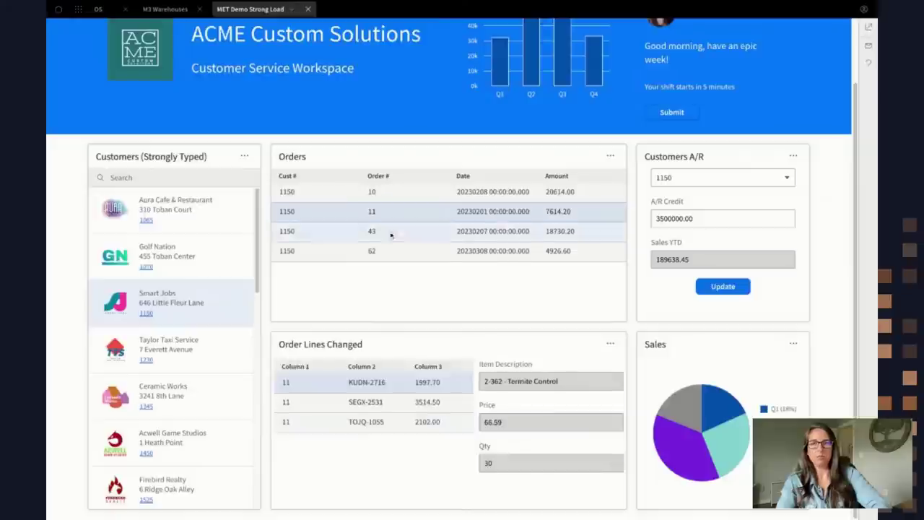
# Step: Select customer Aura Cafe & Restaurant and enter 55000.00 as its A/R Credit in the Customers A/R widget
pyautogui.click(209, 253)
pyautogui.click(216, 213)
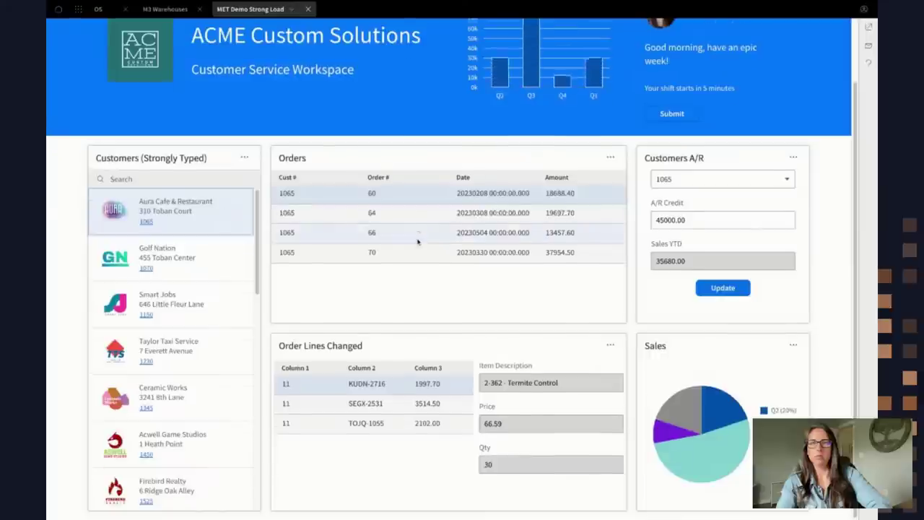
pyautogui.scroll(1, 421, 241)
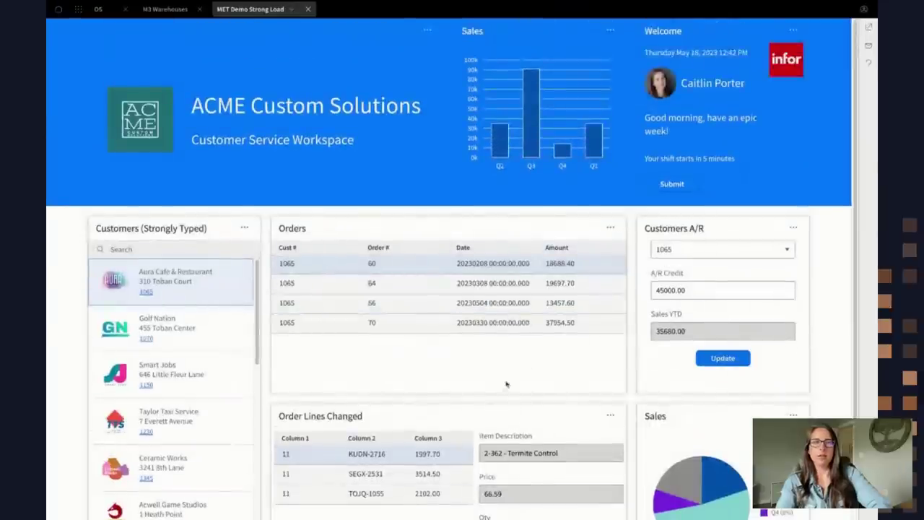
pyautogui.click(671, 288)
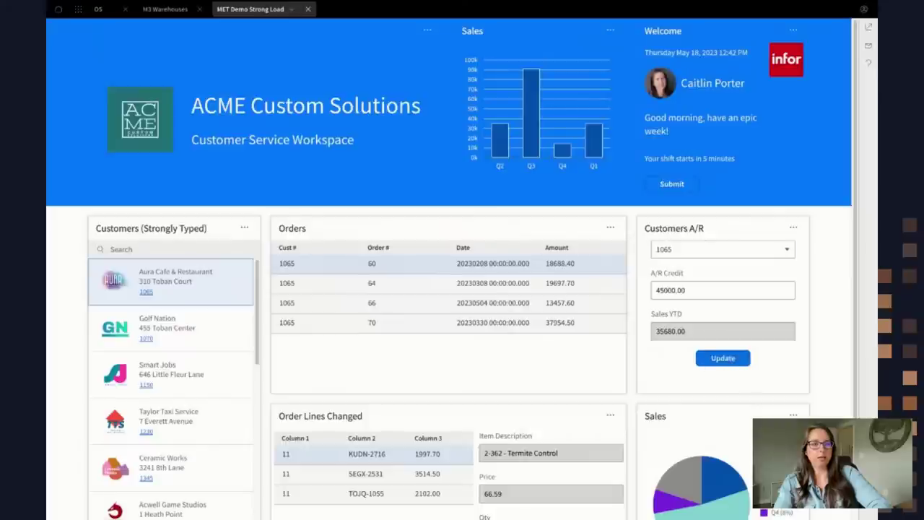
pyautogui.click(671, 290)
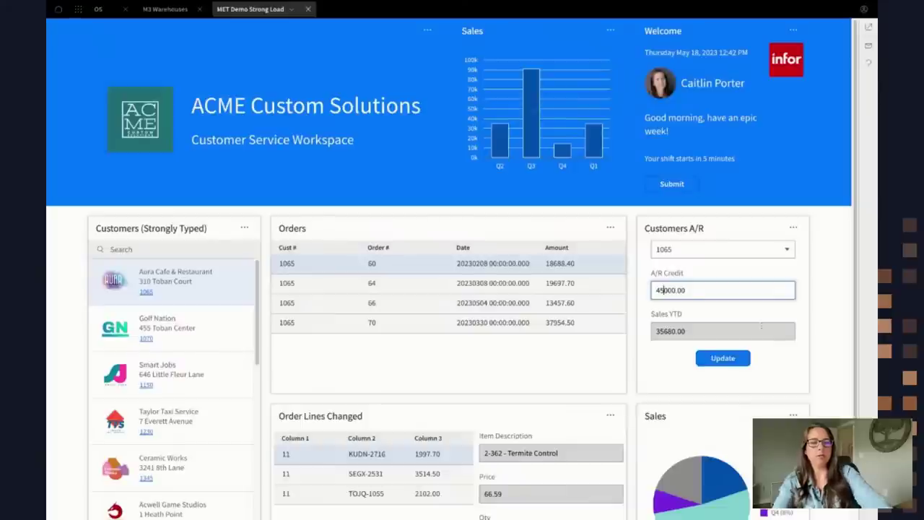
pyautogui.press('BackSpace')
pyautogui.write('5')
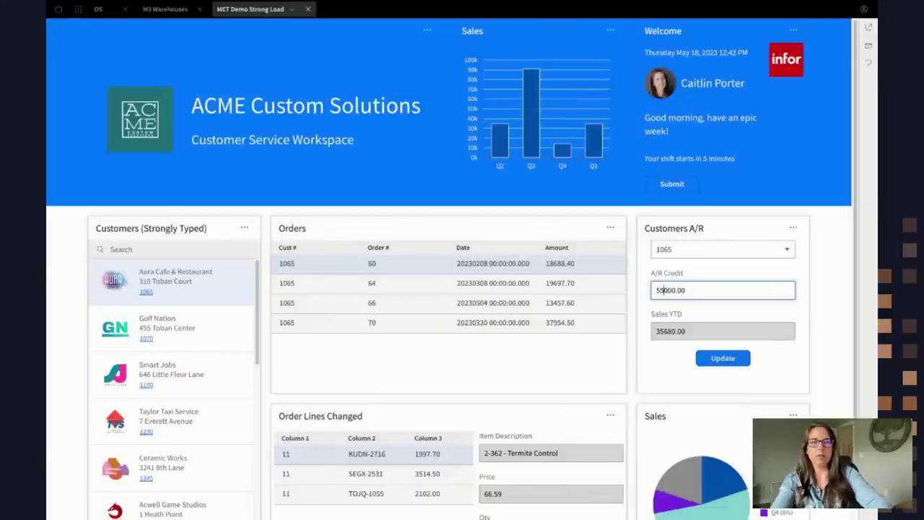
pyautogui.press('Tab')
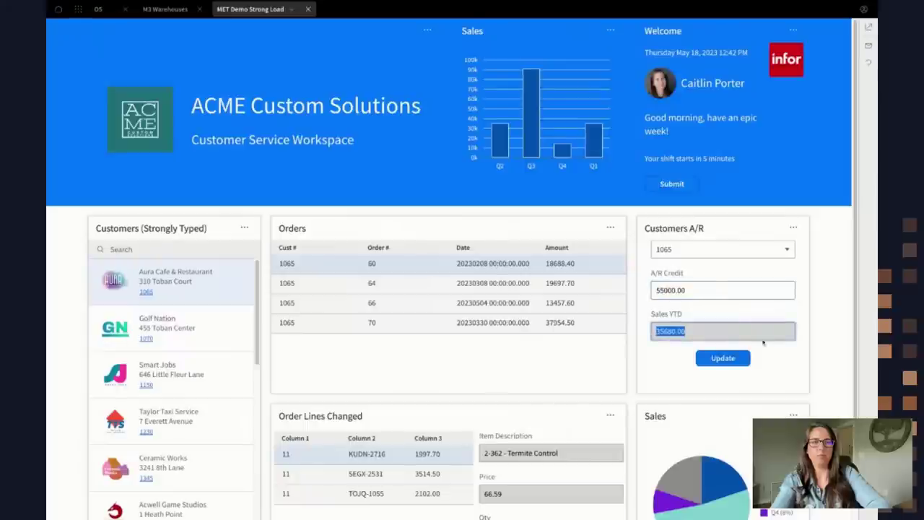
pyautogui.click(731, 289)
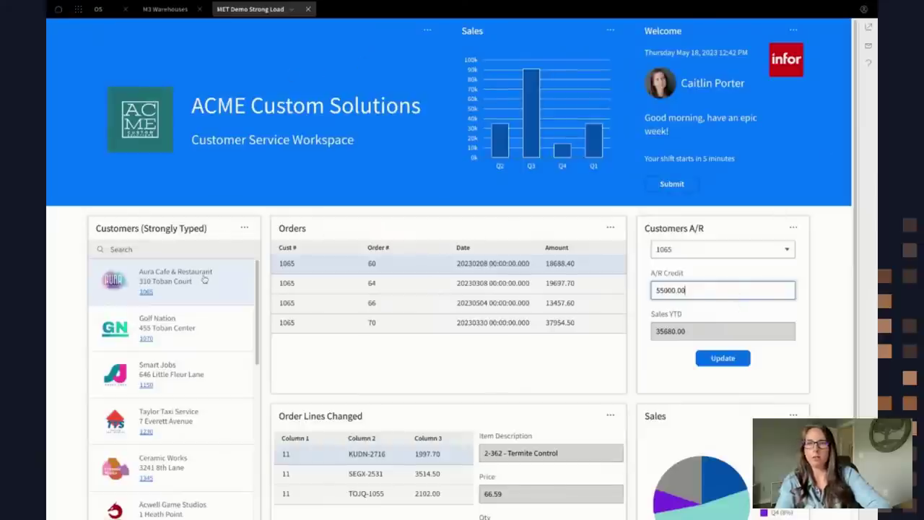
# Step: Open Aura Cafe & Restaurant's record in the Mongoose Customers form, inspect its AR Credit and return to the MET Demo Strong Load workspace
pyautogui.click(147, 293)
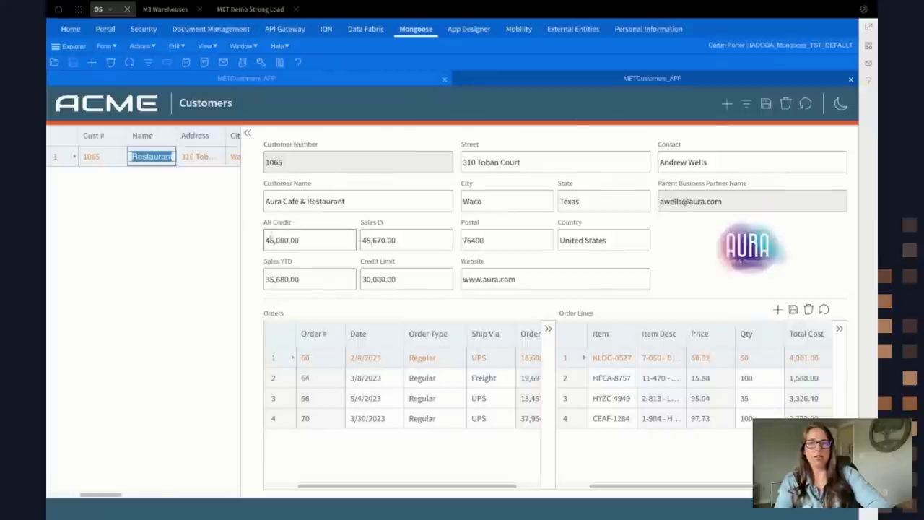
pyautogui.click(268, 240)
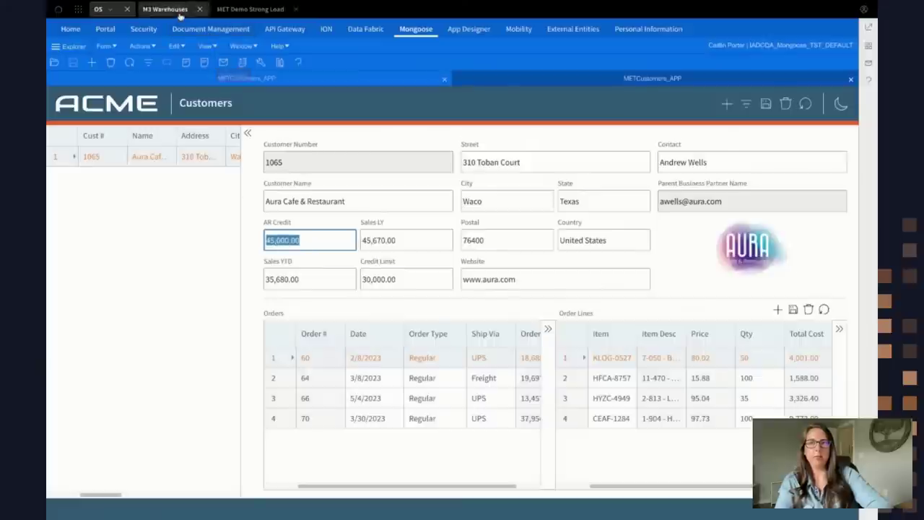
pyautogui.click(249, 10)
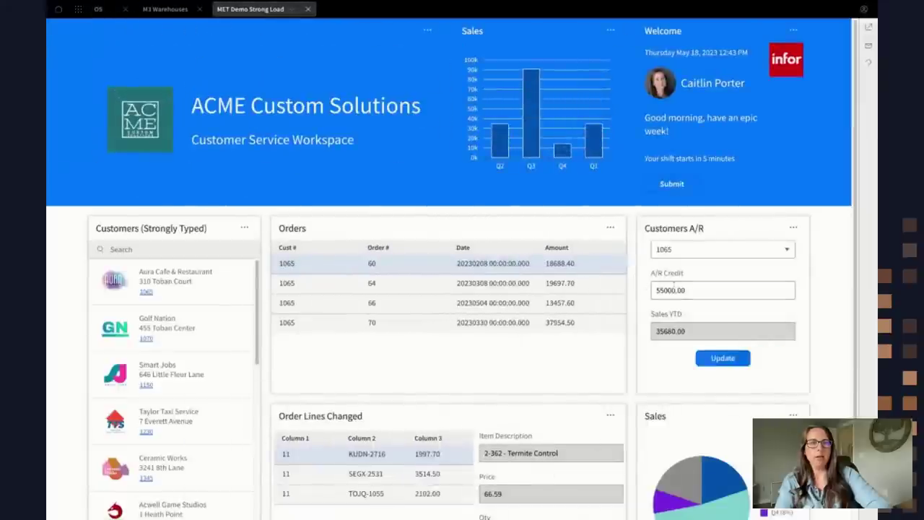
# Step: Submit the A/R Credit update for Aura Cafe & Restaurant and reopen its Customers record to check the AR Credit
pyautogui.click(662, 289)
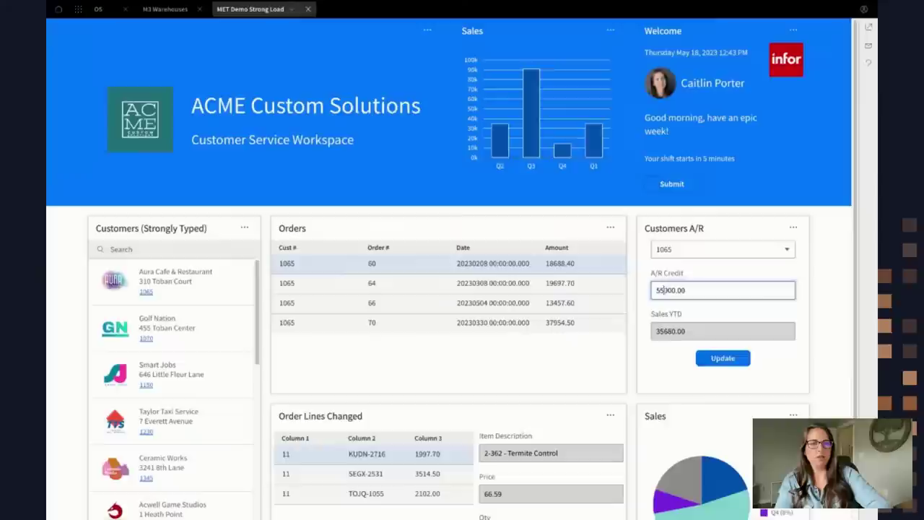
pyautogui.click(707, 357)
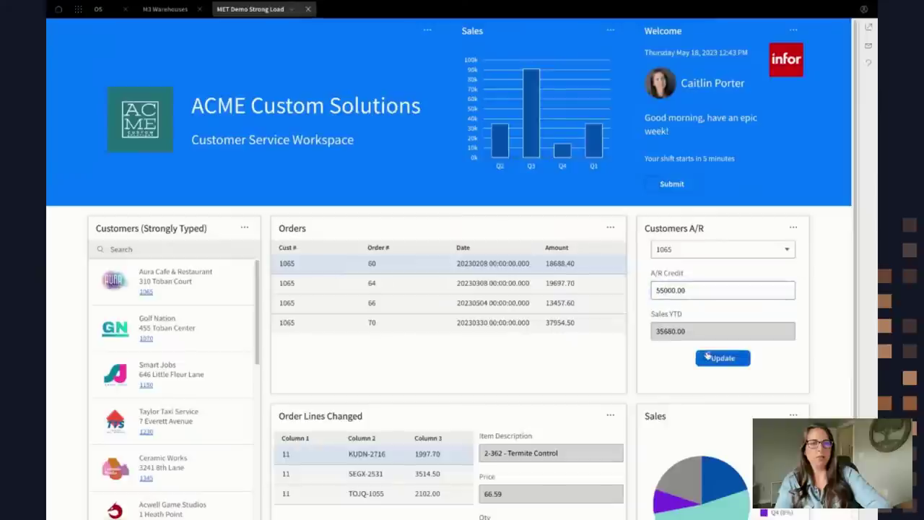
pyautogui.click(147, 293)
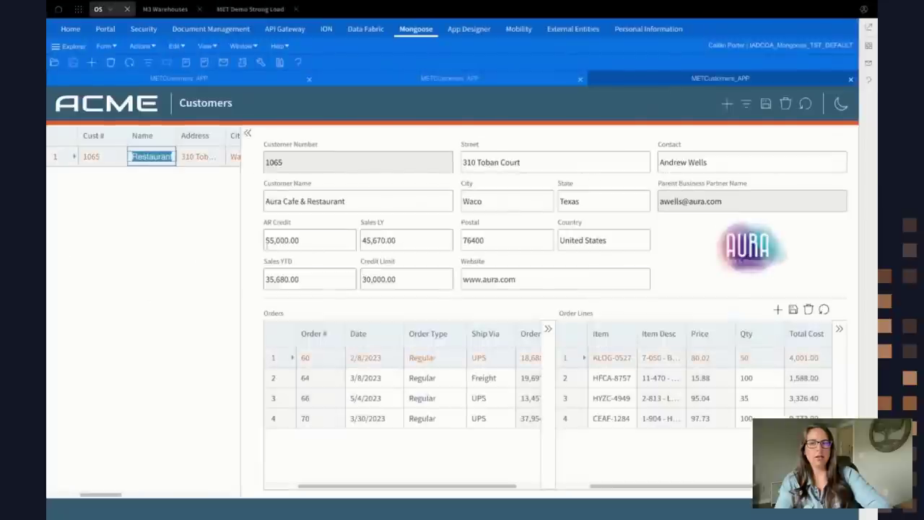
pyautogui.doubleClick(273, 242)
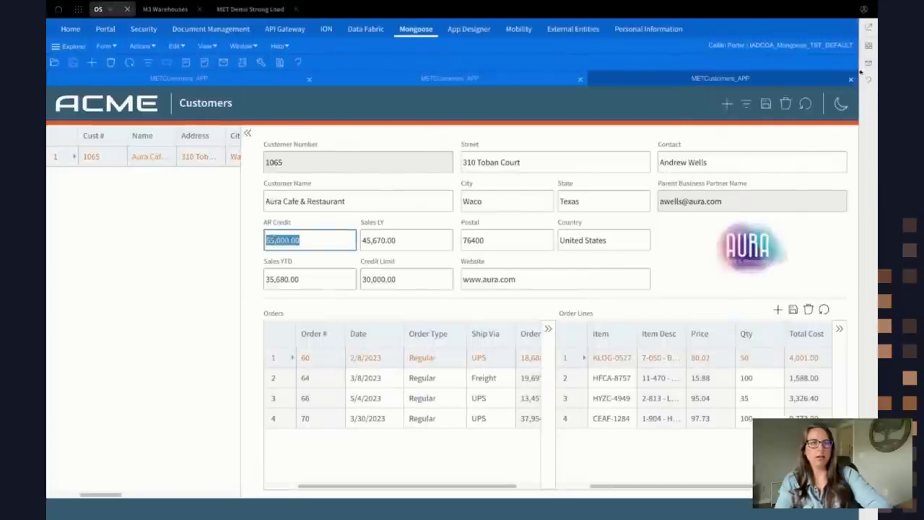
# Step: Update the A/R Credit to 65000.00 through the Customers A/R widget beside the Customers form, and refresh the customer record
pyautogui.click(868, 45)
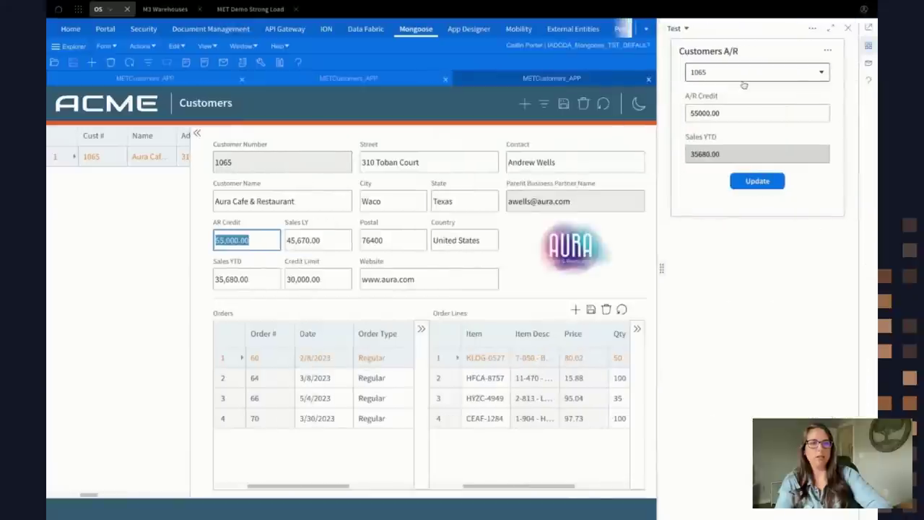
pyautogui.click(729, 113)
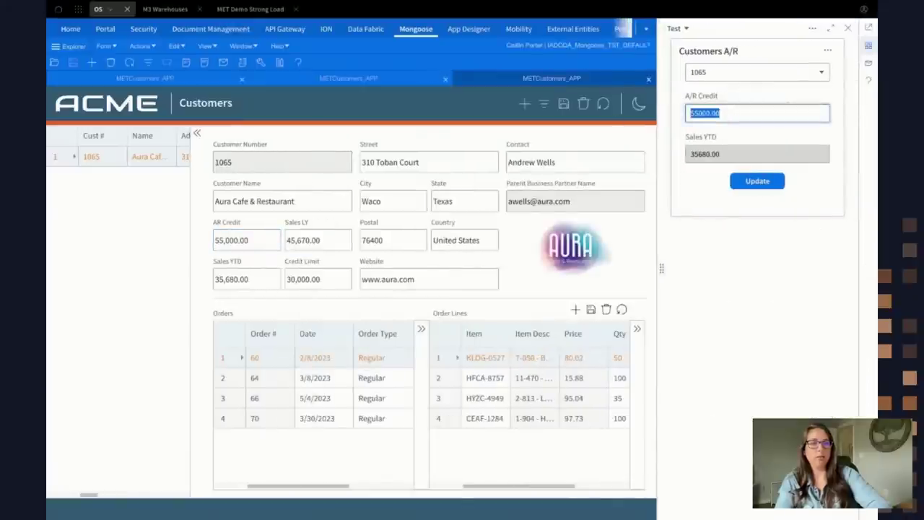
pyautogui.click(694, 113)
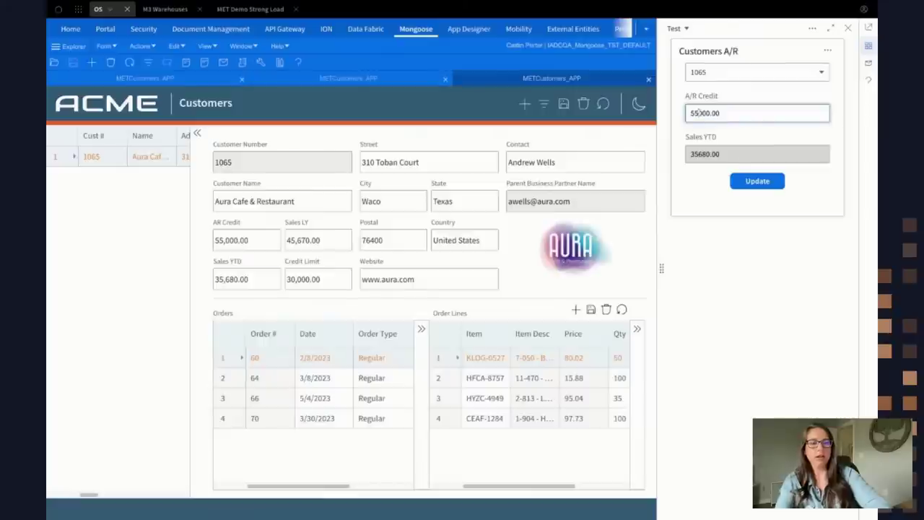
pyautogui.press('BackSpace')
pyautogui.write('6')
pyautogui.press('Tab')
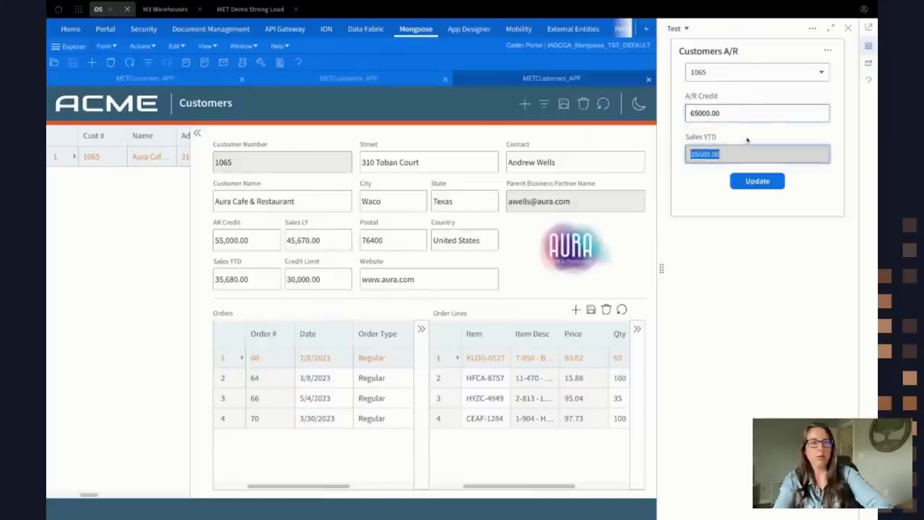
pyautogui.click(745, 185)
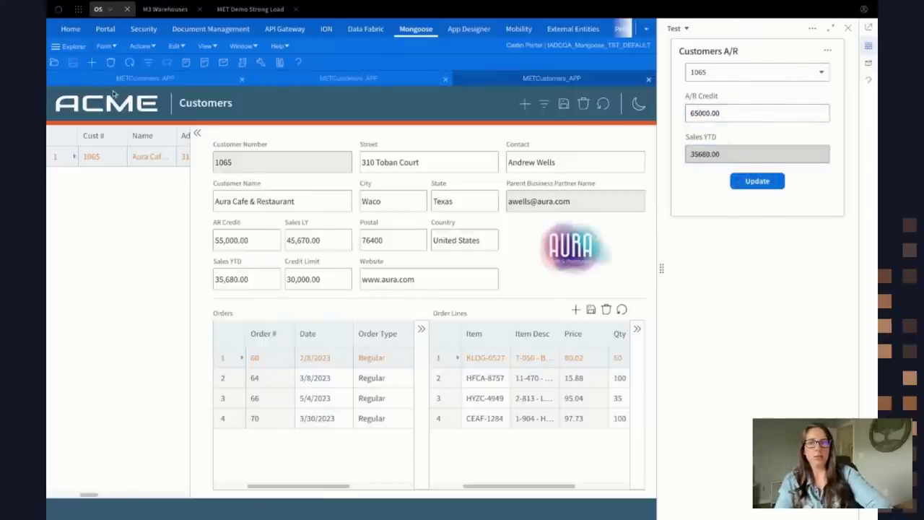
pyautogui.click(129, 63)
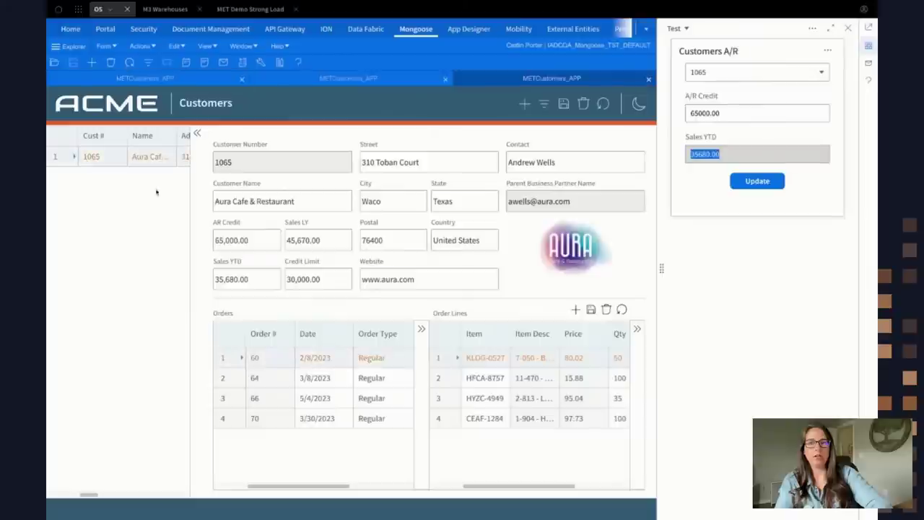
# Step: Switch to App Designer, search the draft pages for metcustomersar and open the METCustomersAR page for editing
pyautogui.click(273, 243)
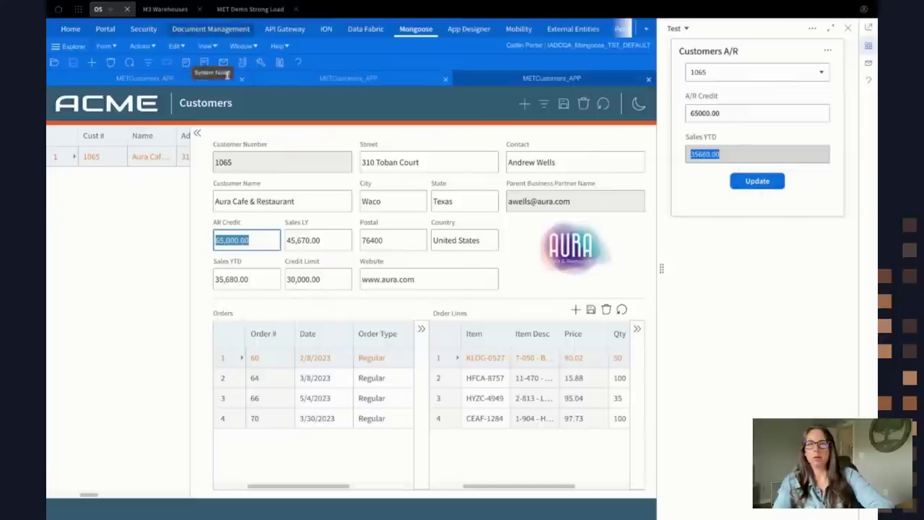
pyautogui.click(470, 29)
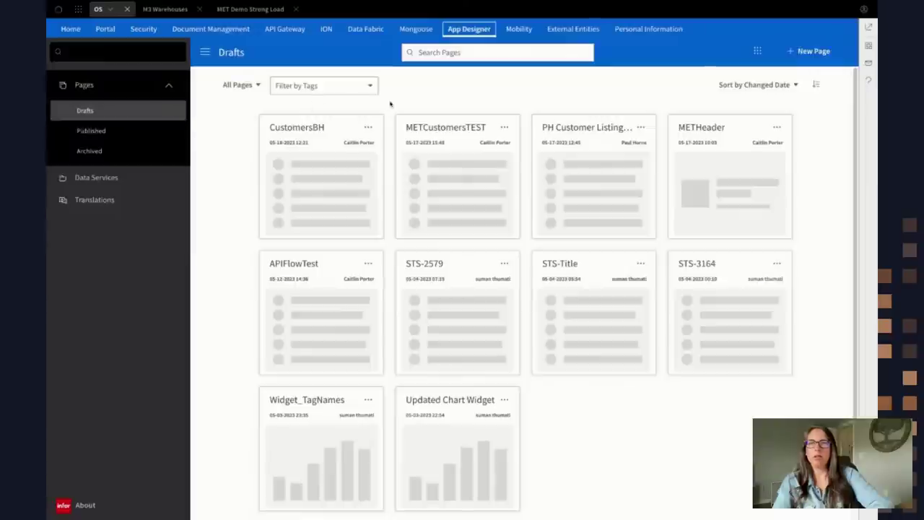
pyautogui.click(436, 52)
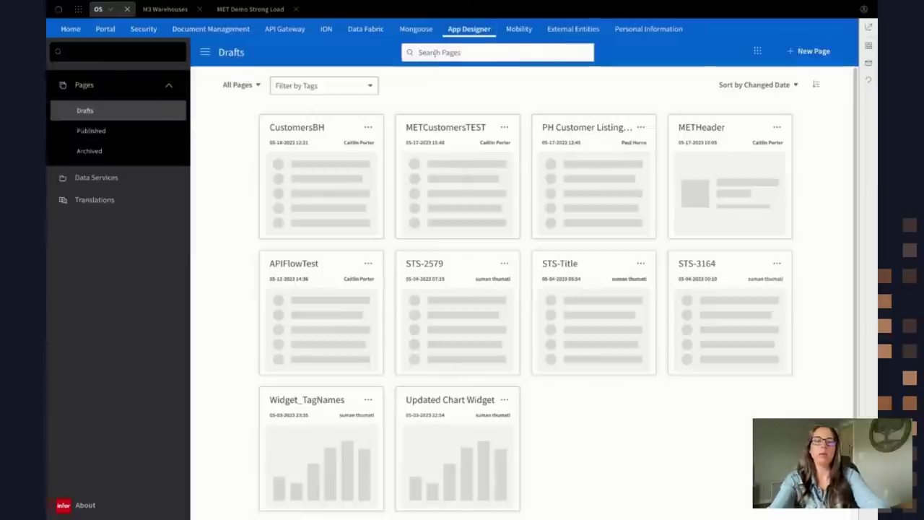
pyautogui.write('metcustomersar')
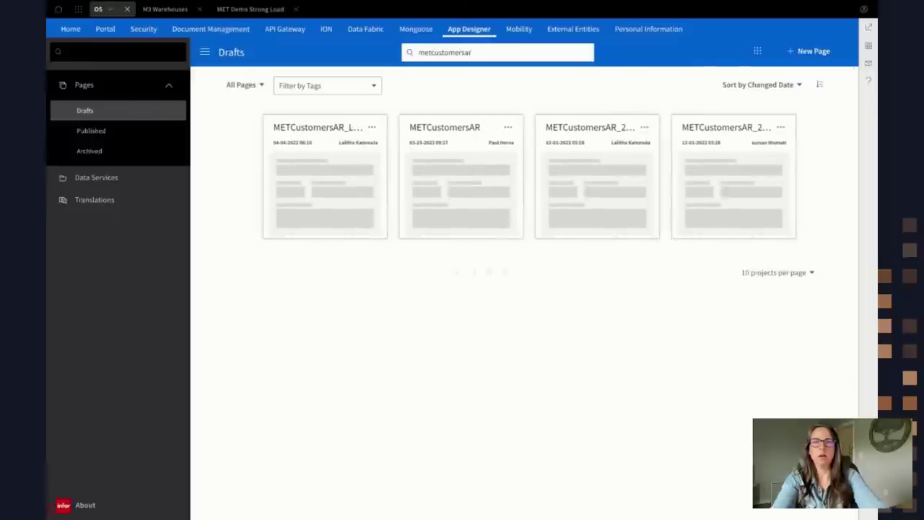
pyautogui.click(509, 130)
pyautogui.click(493, 149)
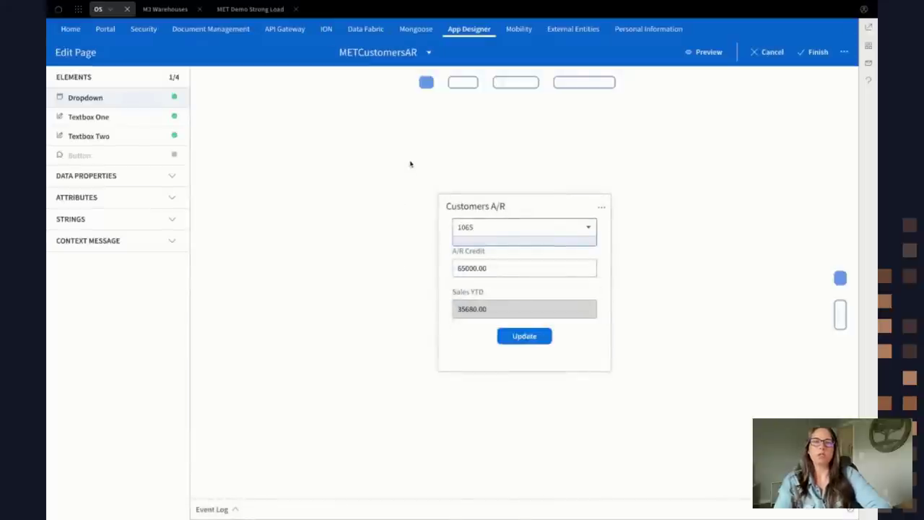
# Step: Review the data services assigned to the METCustomersAR page and the A/R Credit textbox's bound data property
pyautogui.click(429, 55)
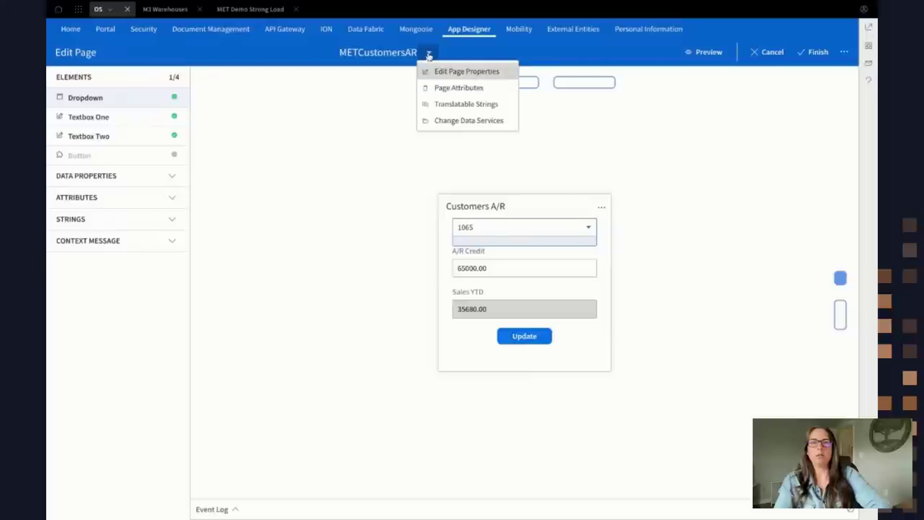
pyautogui.click(456, 121)
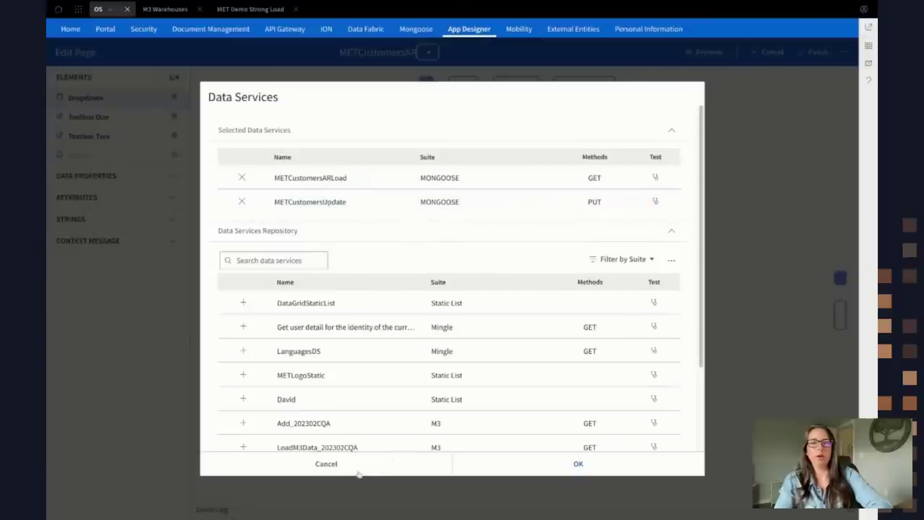
pyautogui.click(326, 463)
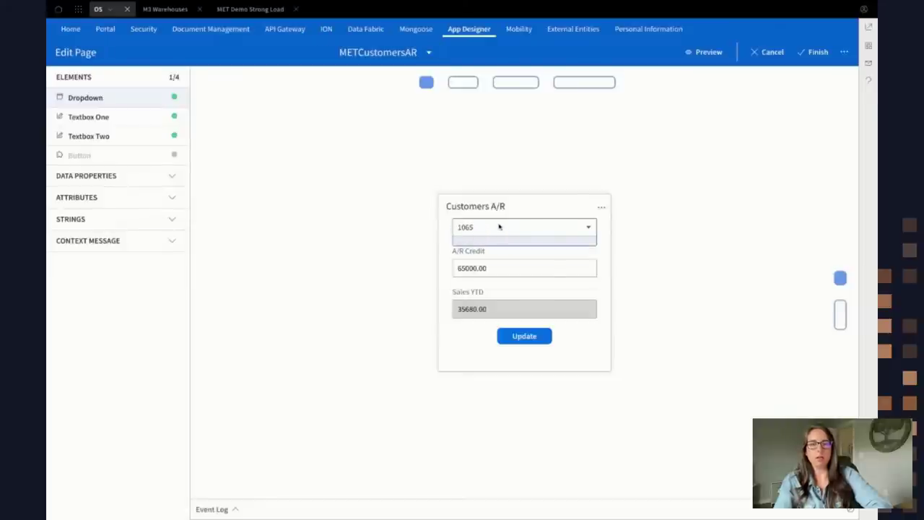
pyautogui.click(490, 268)
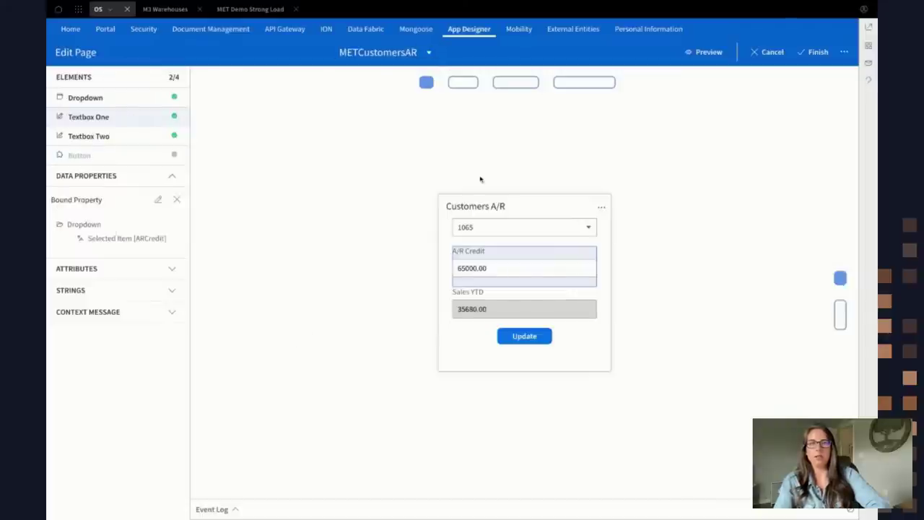
# Step: Examine the Update button's action settings, including the source options for the ARCredit parameter, and exit the page without saving
pyautogui.click(99, 158)
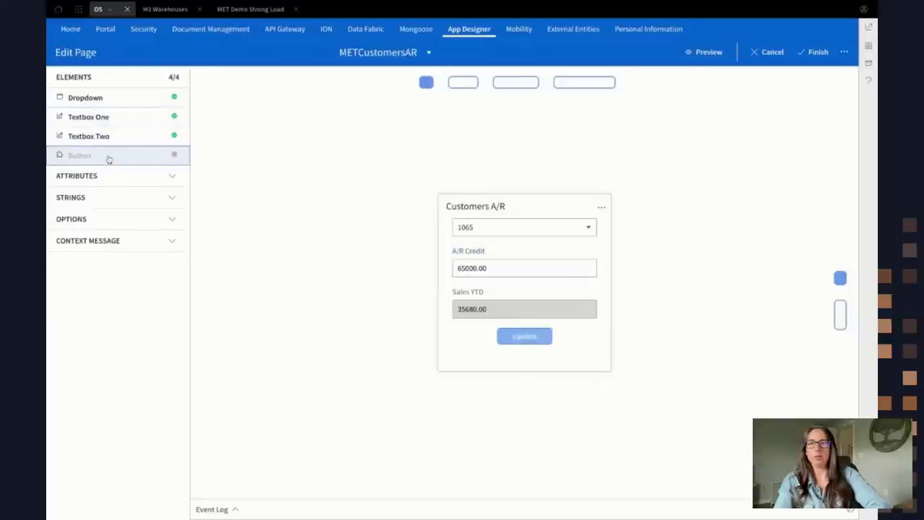
pyautogui.click(93, 223)
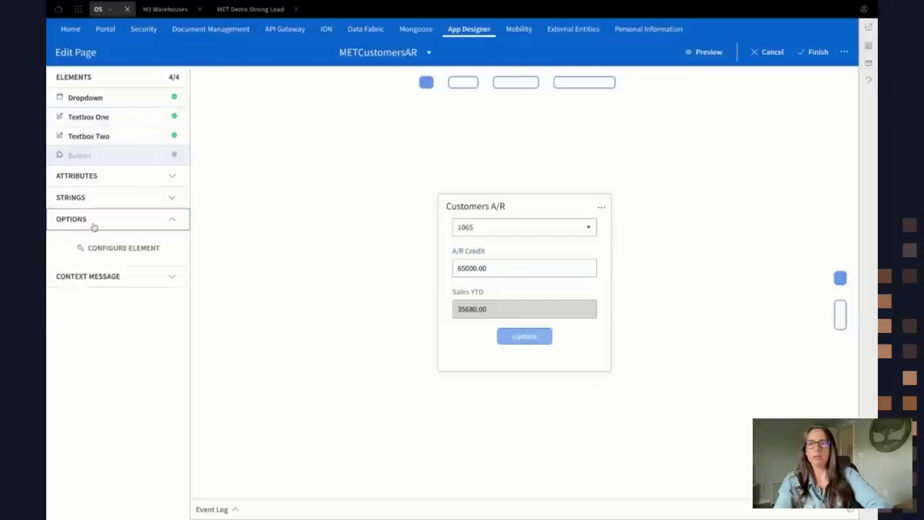
pyautogui.click(119, 250)
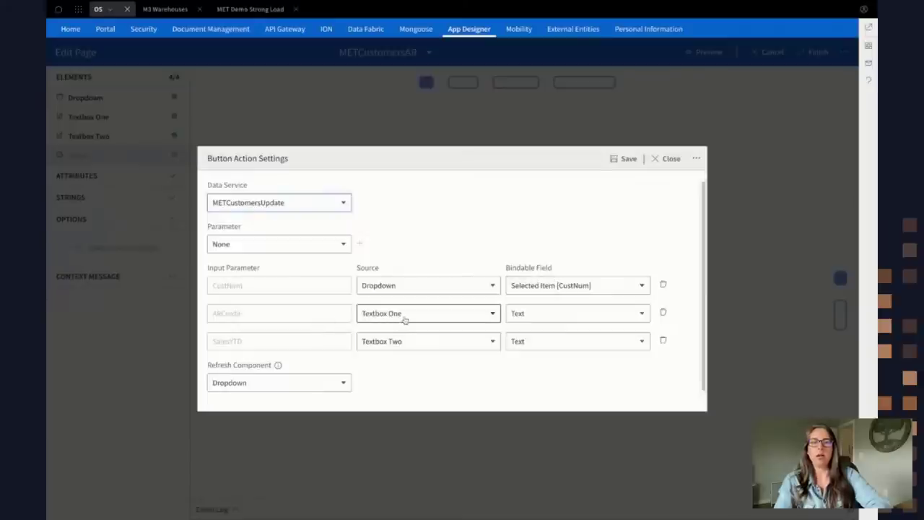
pyautogui.click(426, 318)
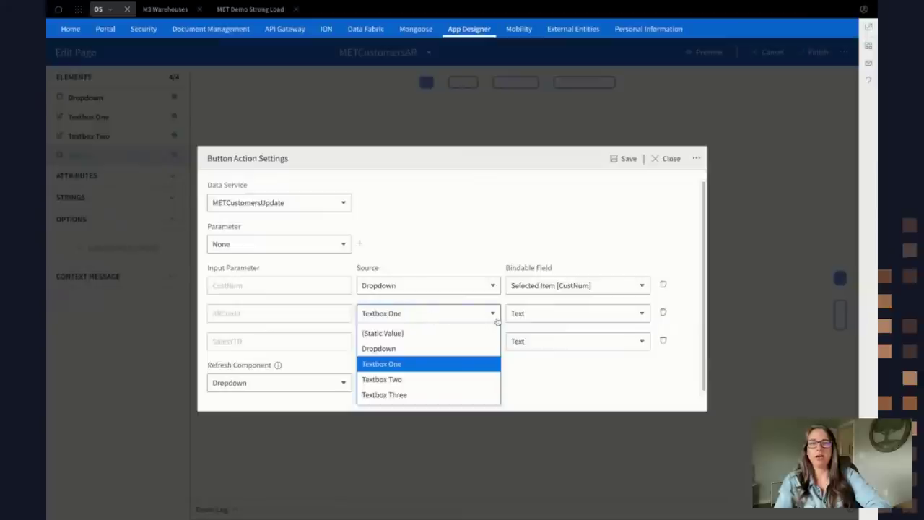
pyautogui.click(527, 377)
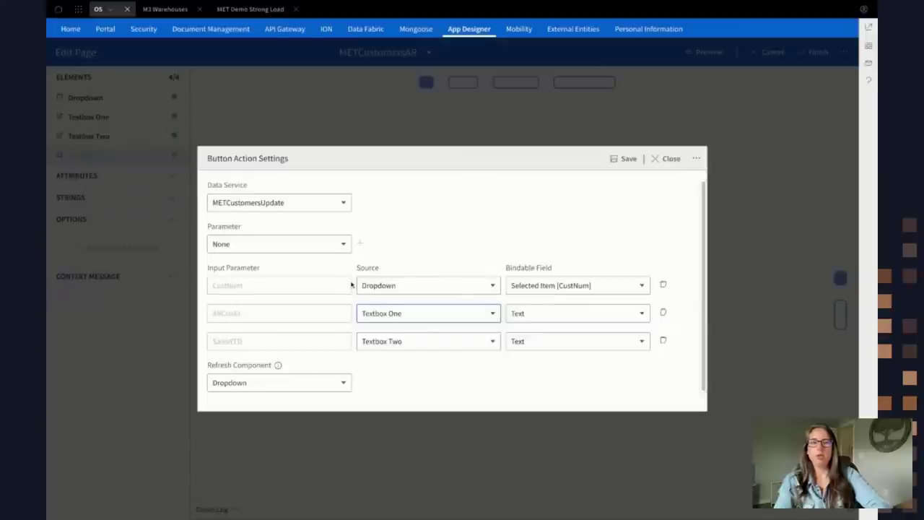
pyautogui.click(658, 158)
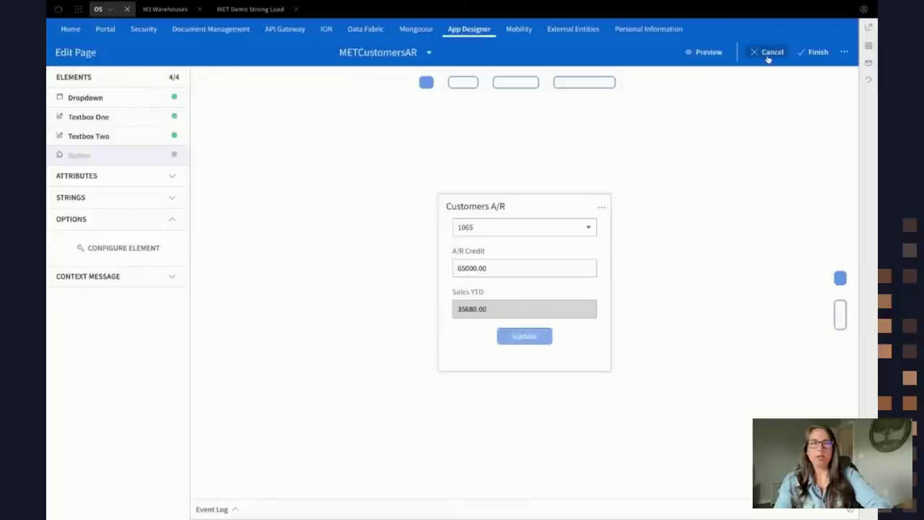
pyautogui.click(769, 56)
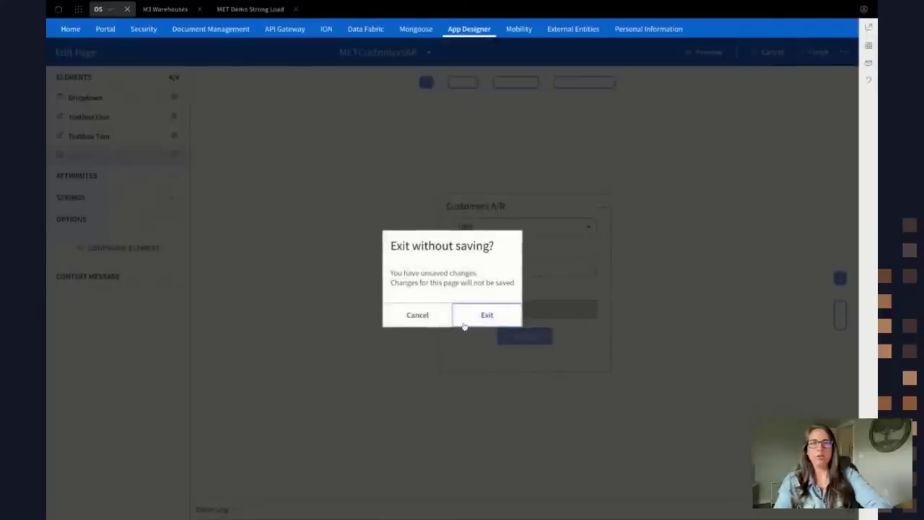
pyautogui.click(464, 323)
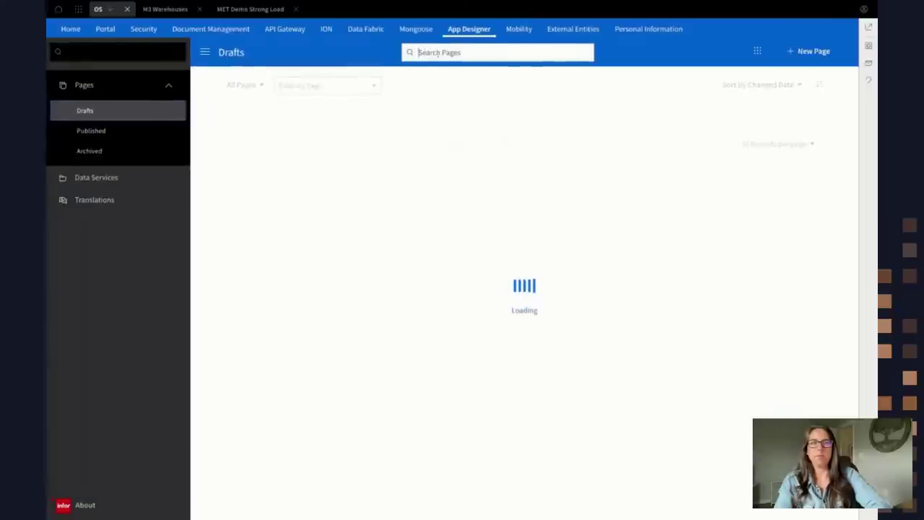
# Step: Open App Designer's Data Services and search the list for metcustomer
pyautogui.click(144, 175)
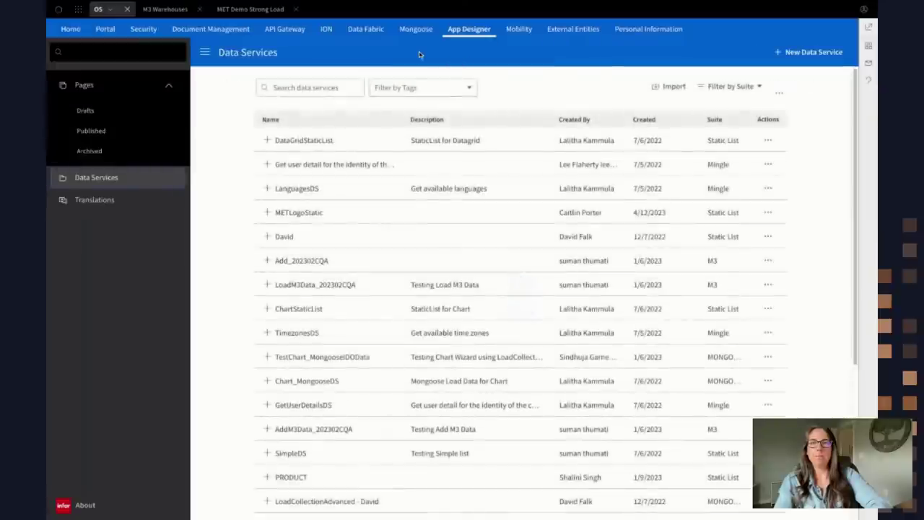
pyautogui.click(293, 85)
pyautogui.write('metc')
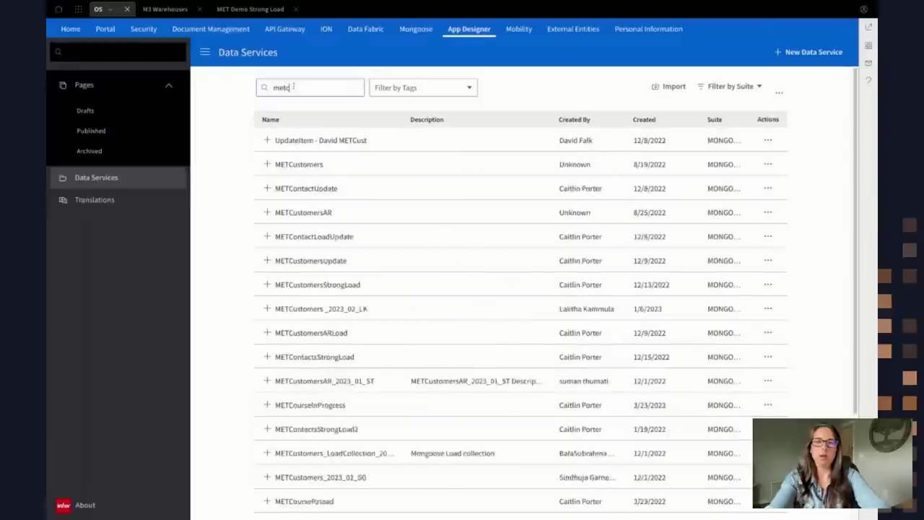
pyautogui.write('ustomer')
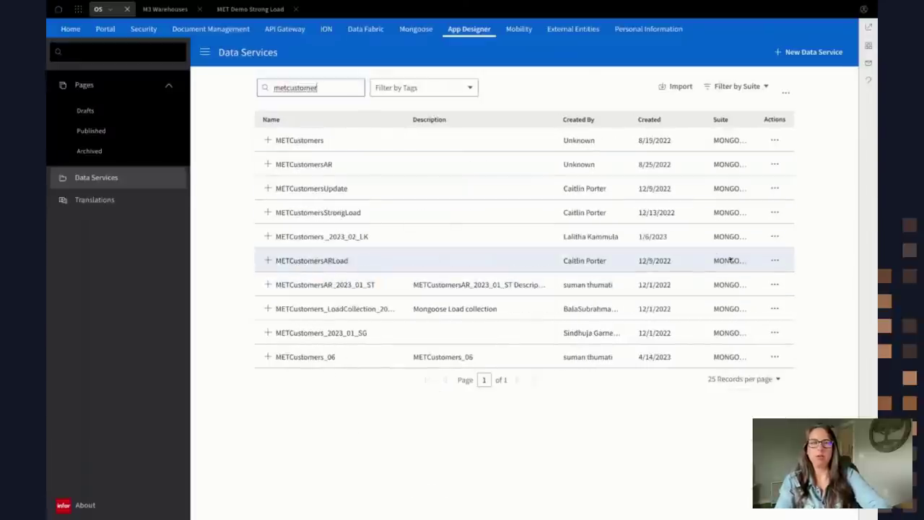
# Step: Open the METCustomersARLoad data service, examine its input and output parameters, and close it without changes
pyautogui.click(774, 259)
pyautogui.click(754, 282)
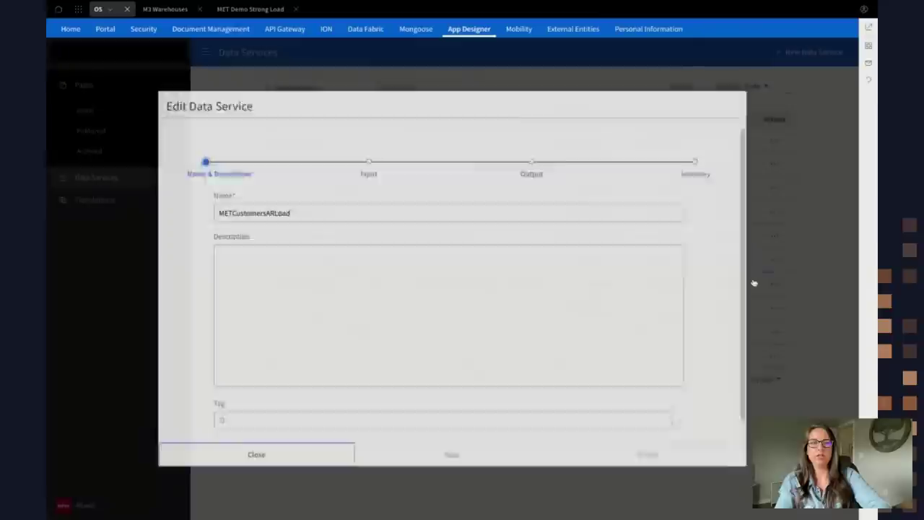
pyautogui.click(419, 459)
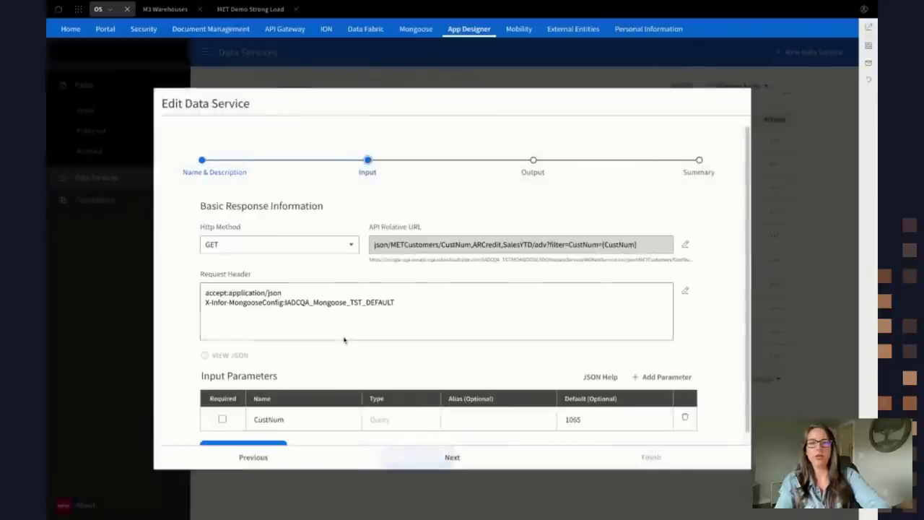
pyautogui.scroll(-1, 343, 339)
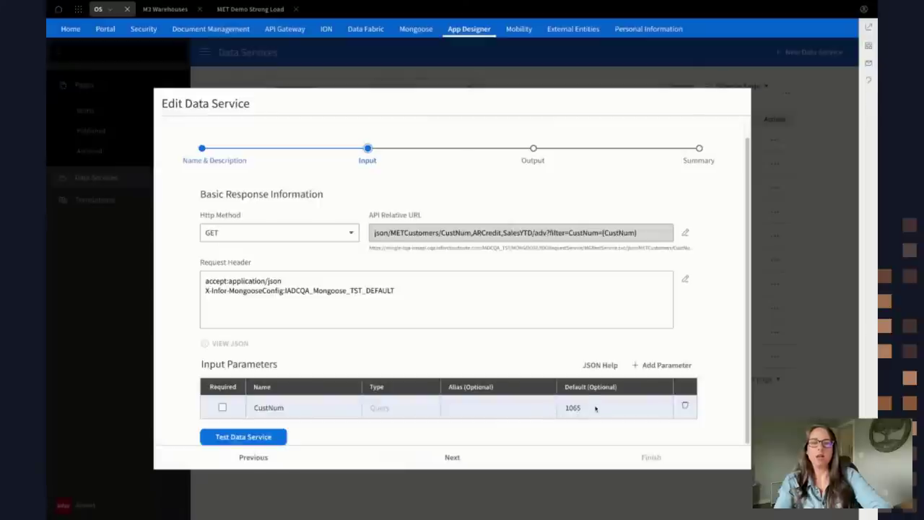
pyautogui.click(449, 457)
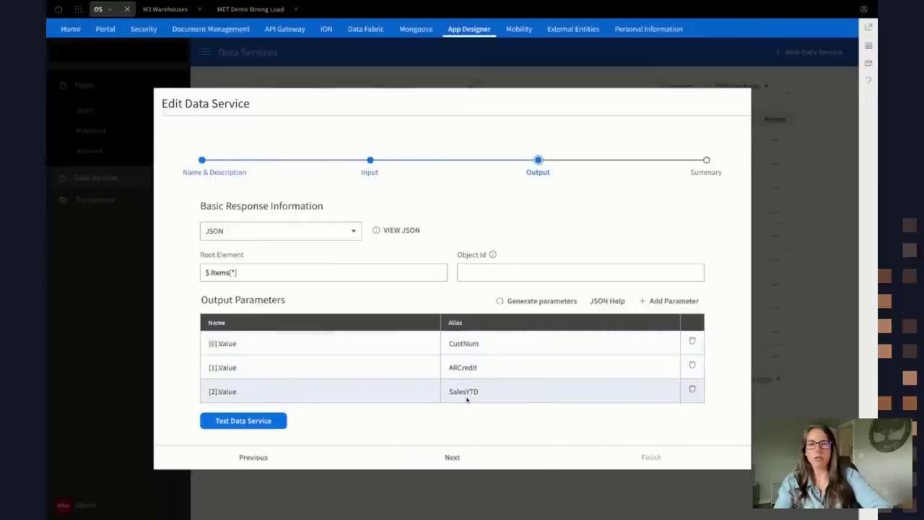
pyautogui.click(277, 457)
pyautogui.click(277, 457)
pyautogui.click(278, 457)
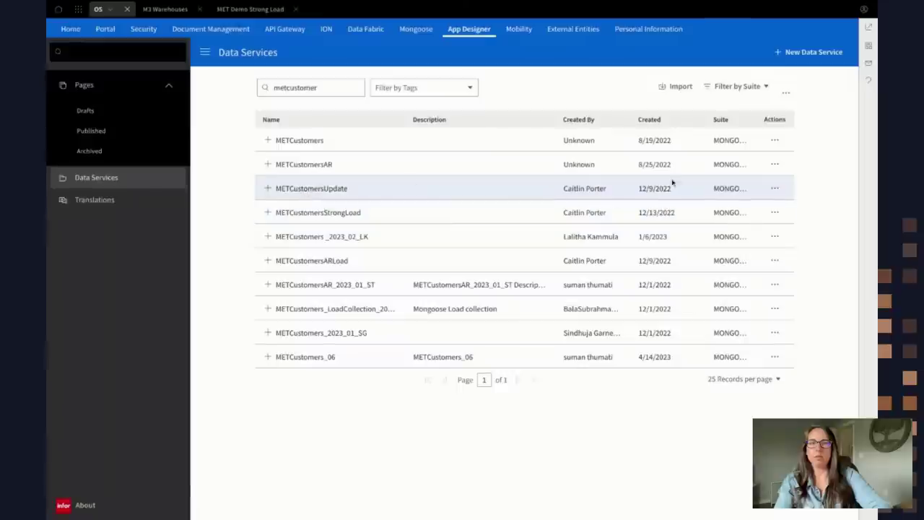
# Step: Open the METCustomersUpdate data service and examine its input settings, including the API relative URL and input parameters
pyautogui.click(775, 188)
pyautogui.click(757, 209)
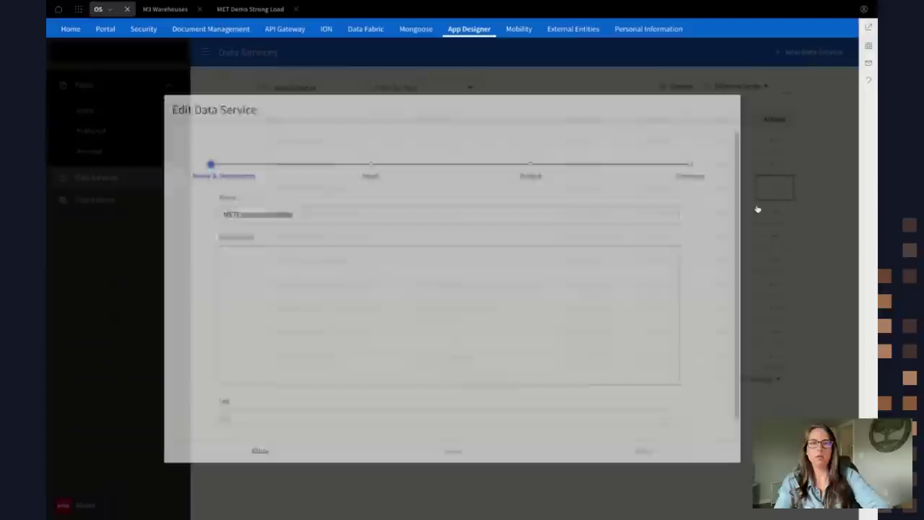
pyautogui.click(438, 462)
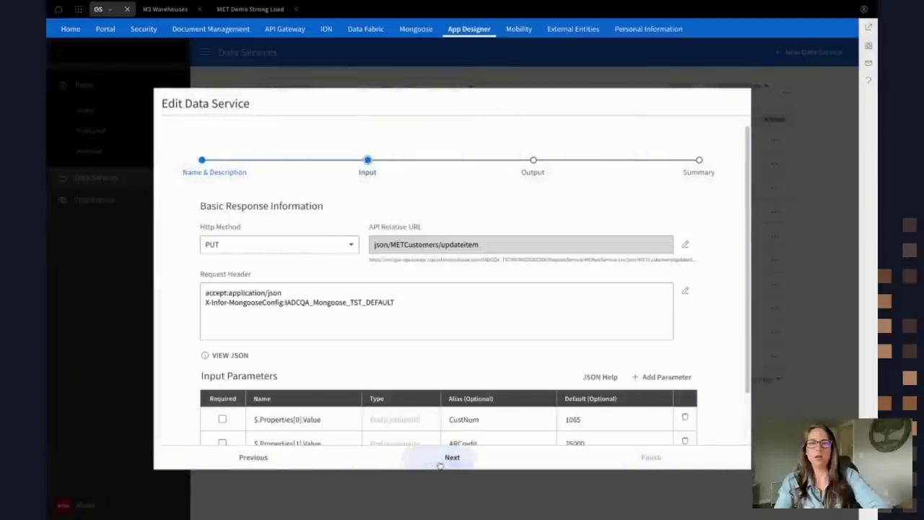
pyautogui.scroll(-2, 430, 331)
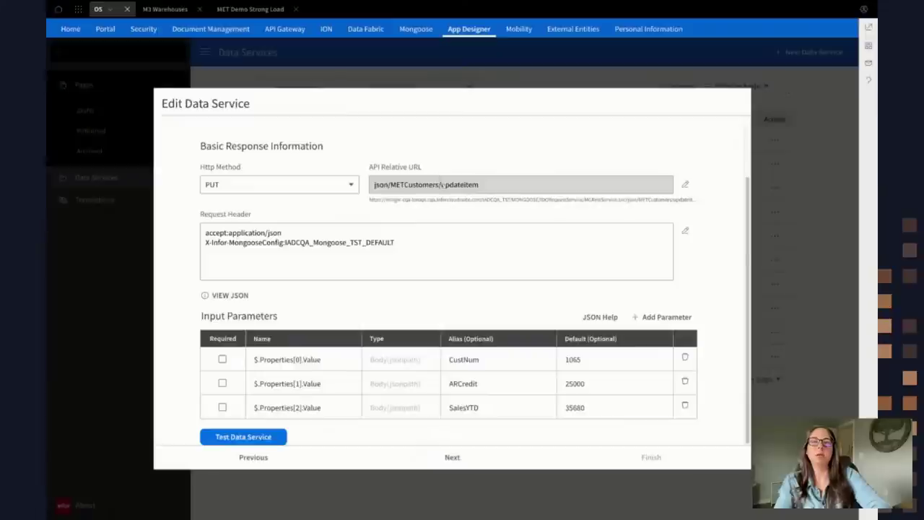
pyautogui.tripleClick(442, 185)
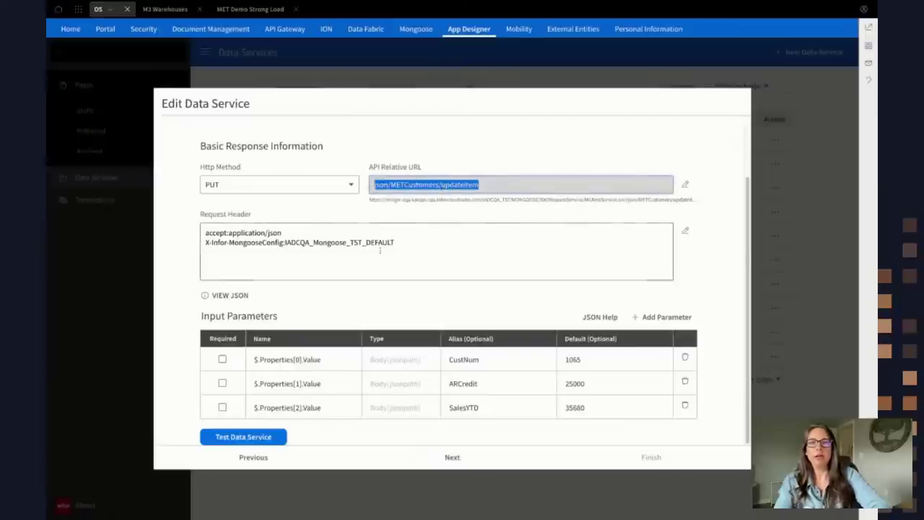
# Step: Preview the METCustomersUpdate input JSON and examine the template's Action value and the ARCredit property's Modified flag
pyautogui.click(229, 296)
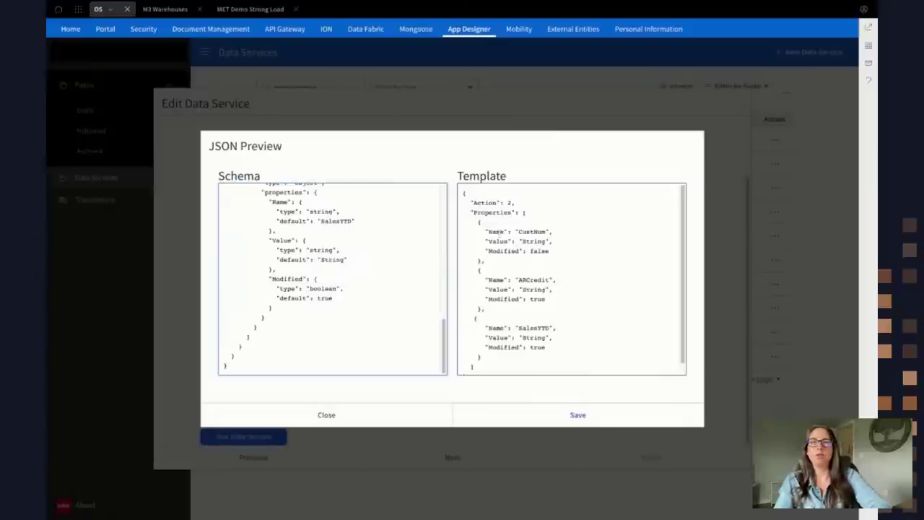
pyautogui.doubleClick(509, 203)
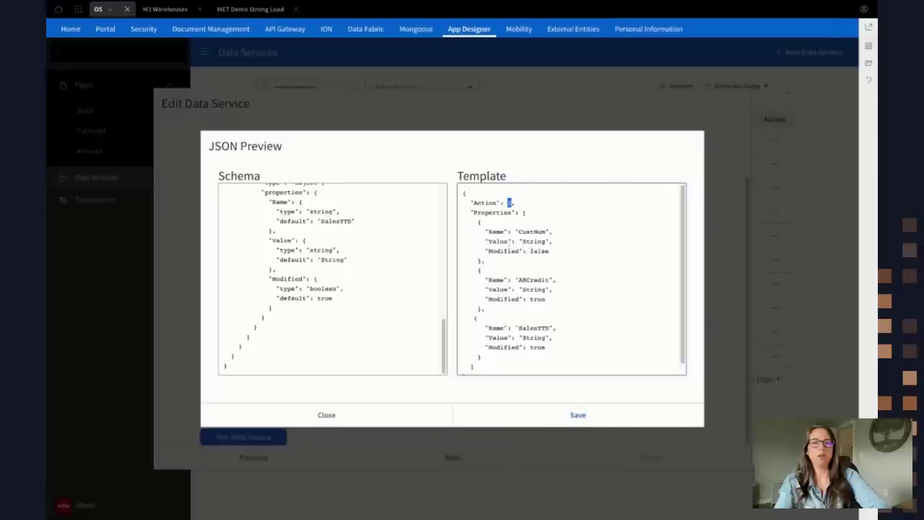
pyautogui.doubleClick(539, 279)
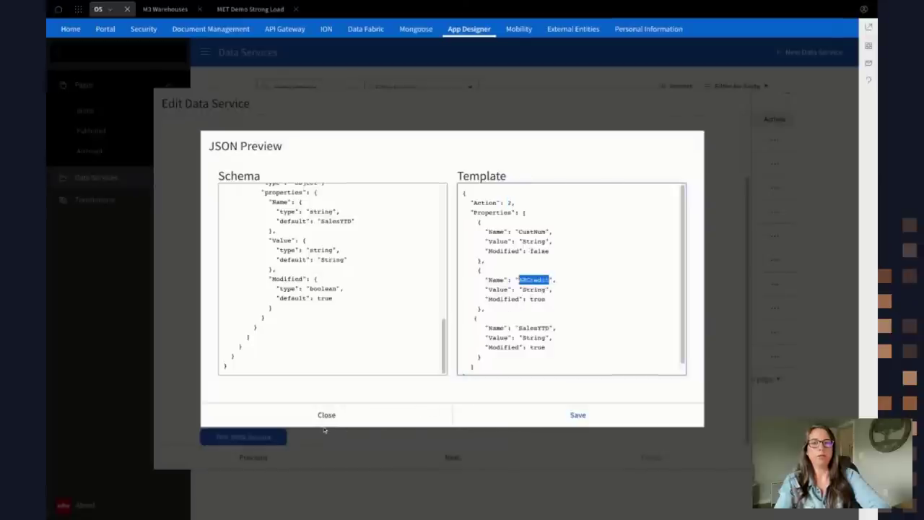
pyautogui.doubleClick(537, 299)
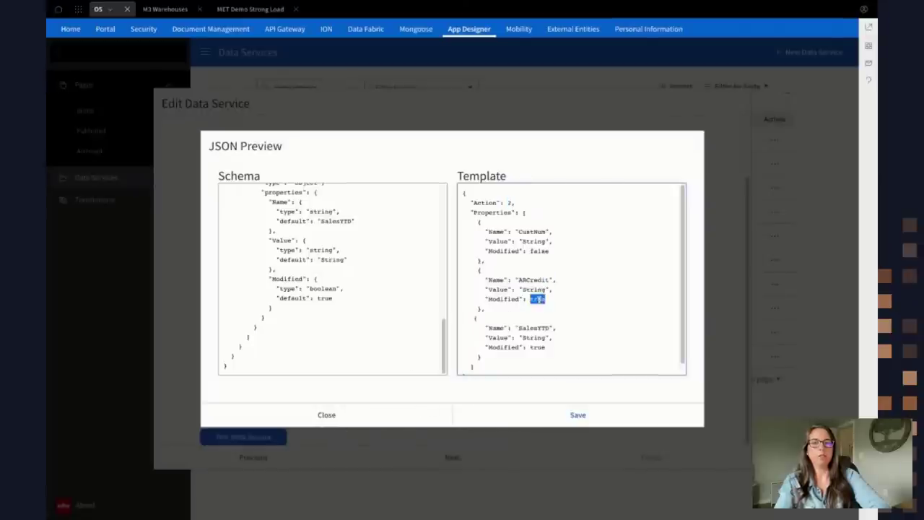
pyautogui.click(354, 411)
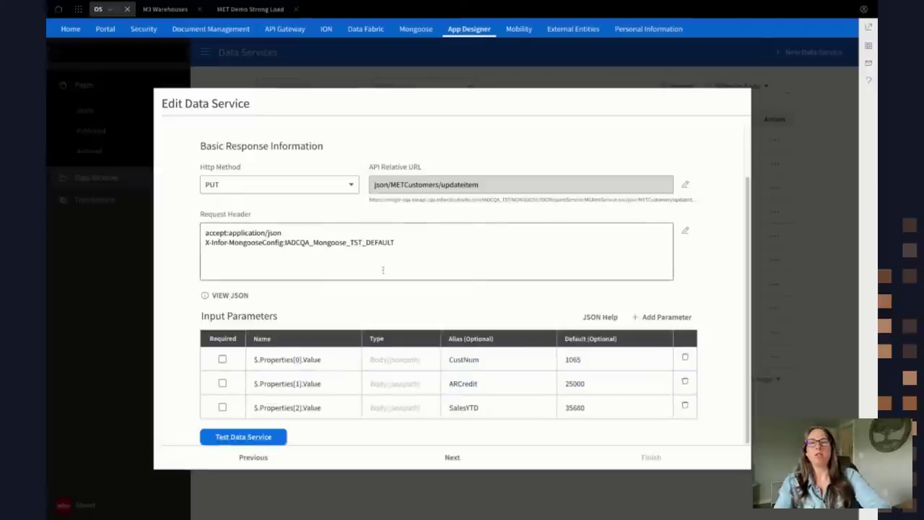
# Step: Check the METCustomers part of the update service's relative URL and its output parameters, and close the service without changes
pyautogui.doubleClick(420, 185)
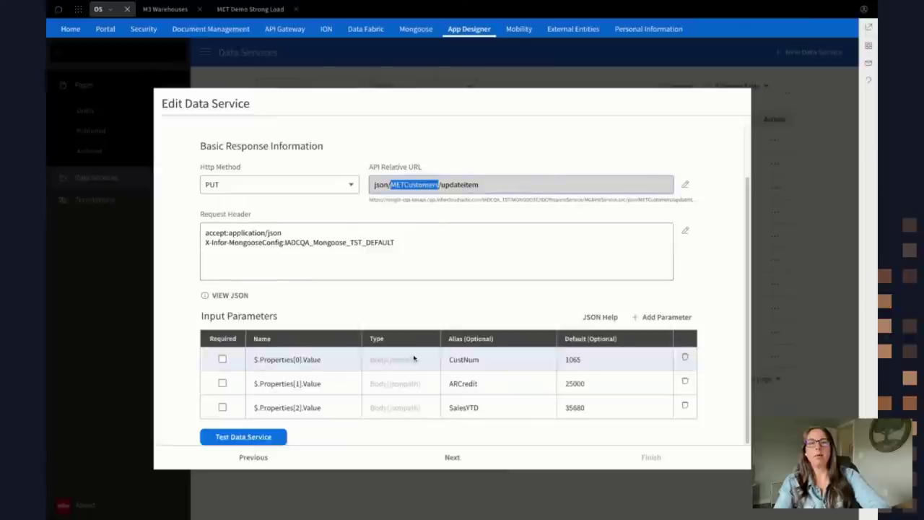
pyautogui.click(452, 456)
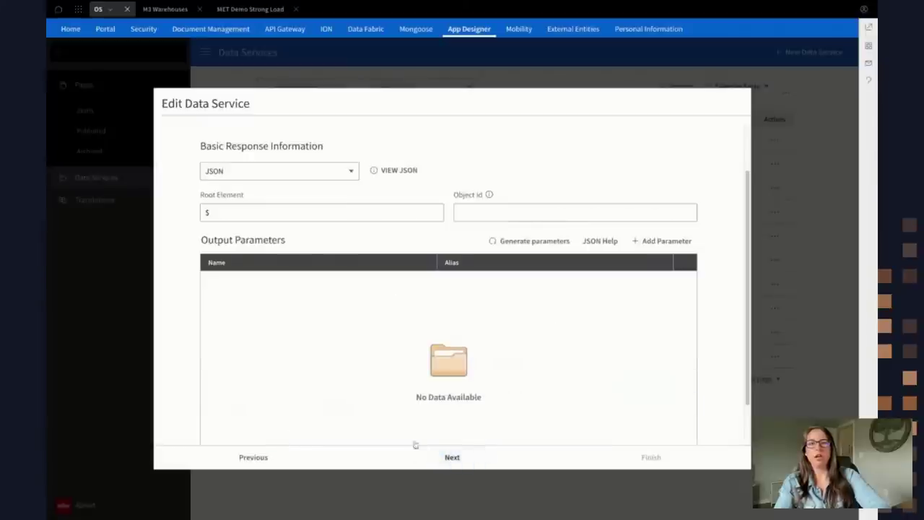
pyautogui.click(254, 459)
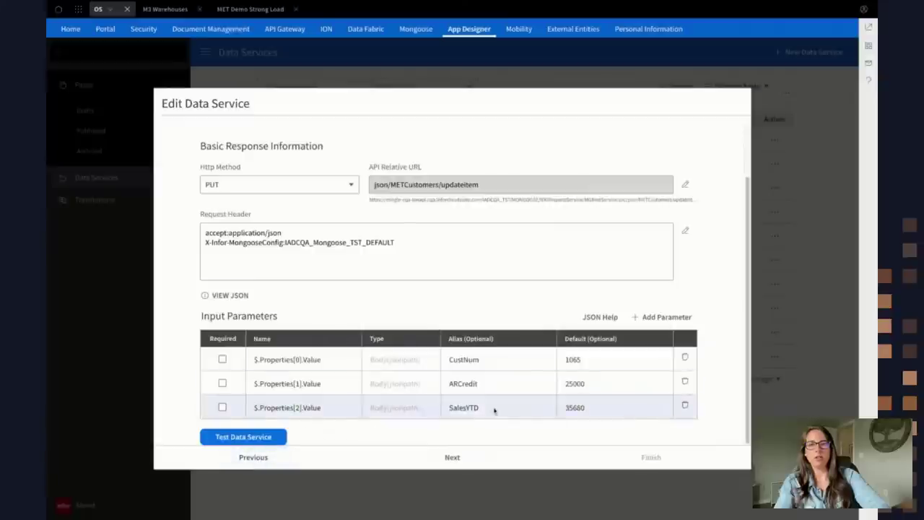
pyautogui.click(256, 457)
pyautogui.click(267, 462)
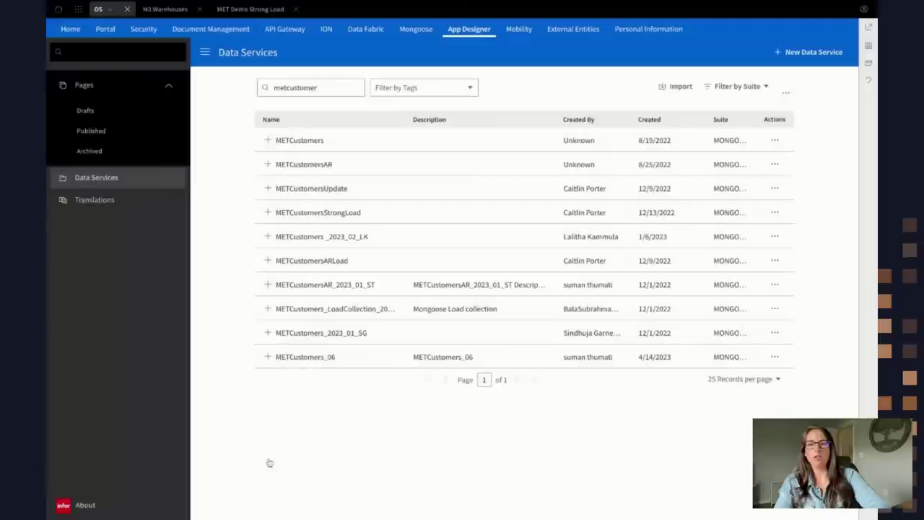